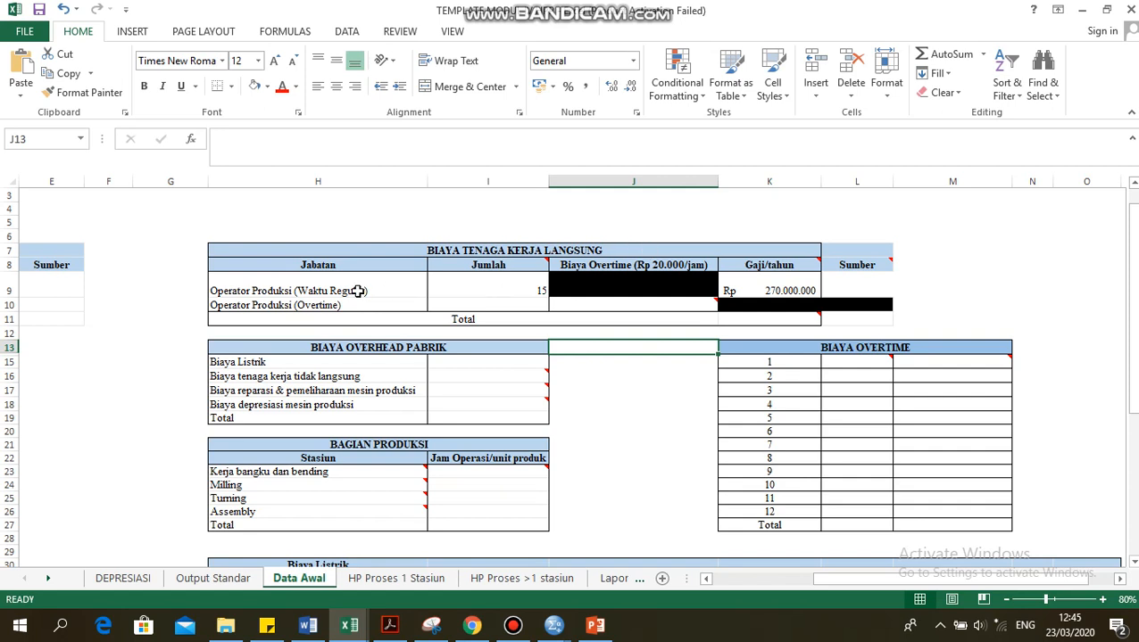
Review the direct labour cost table and the cost rows of the BIAYA OVERHEAD PABRIK table, including their cell notes
{"action": "left_click", "coordinate": [363, 294]}
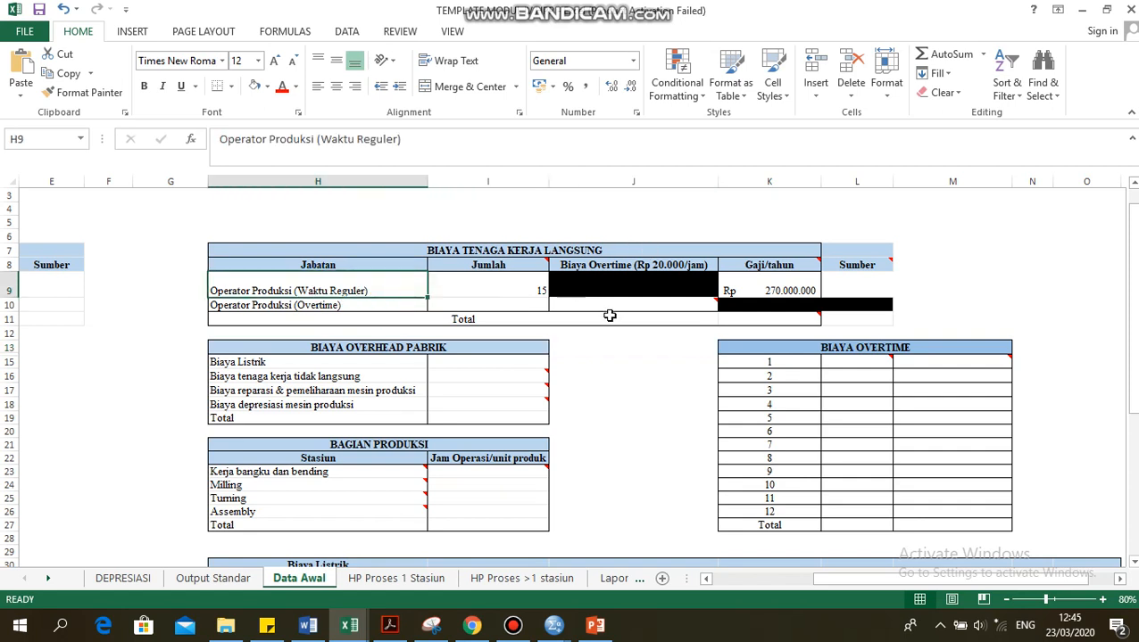
{"action": "left_click", "coordinate": [741, 284]}
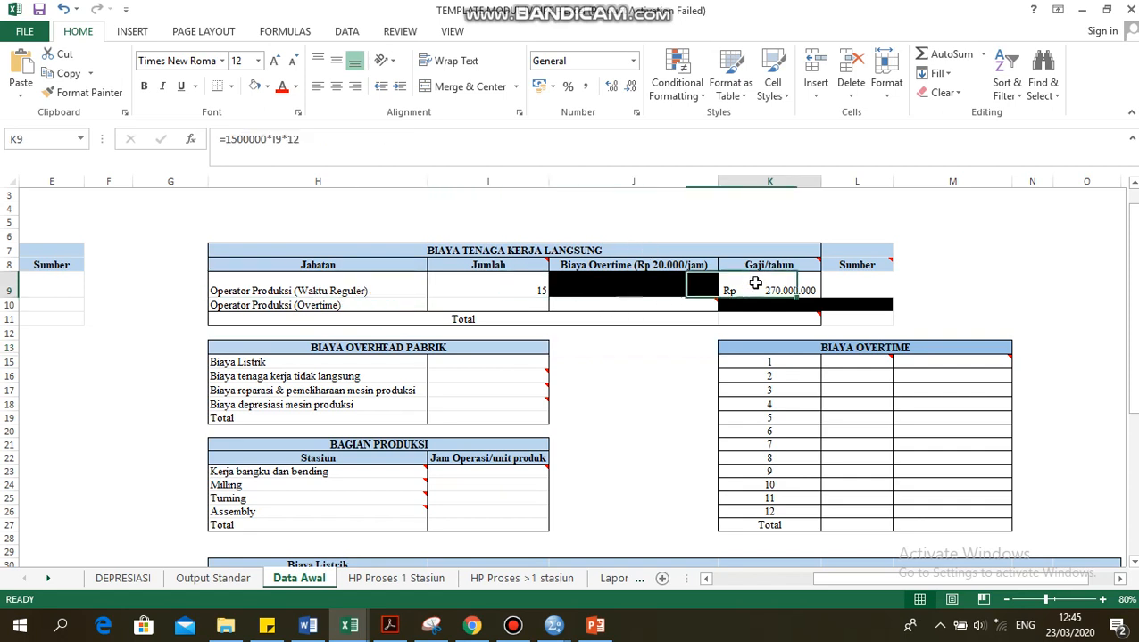
{"action": "left_click", "coordinate": [640, 397]}
{"action": "scroll", "coordinate": [625, 393], "scroll_direction": "down", "scroll_amount": 1}
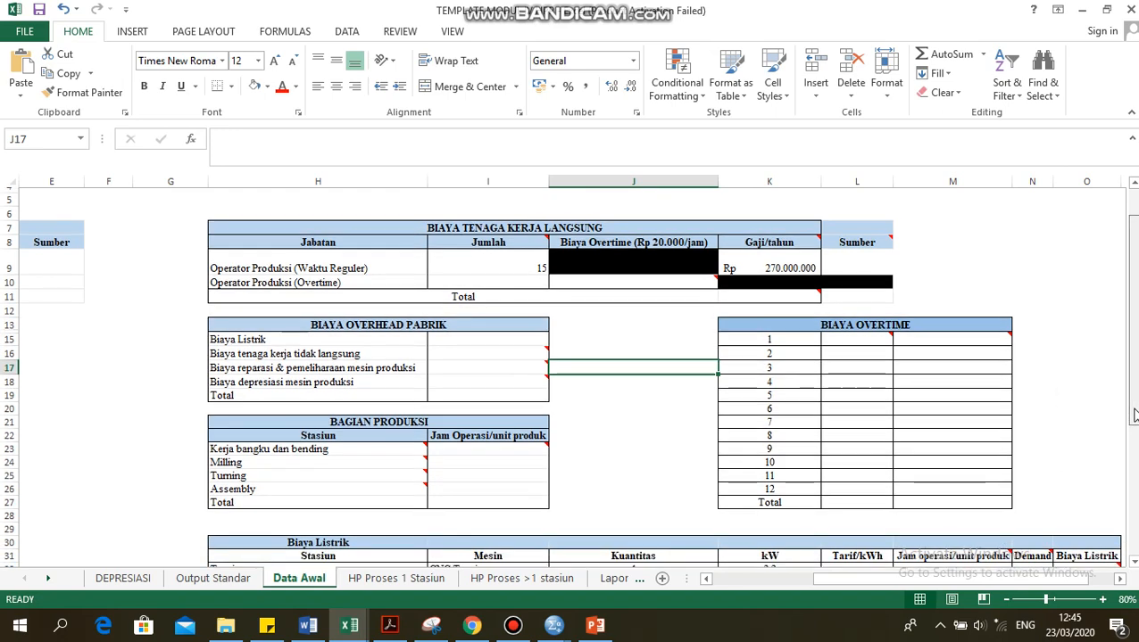
{"action": "left_click", "coordinate": [480, 332]}
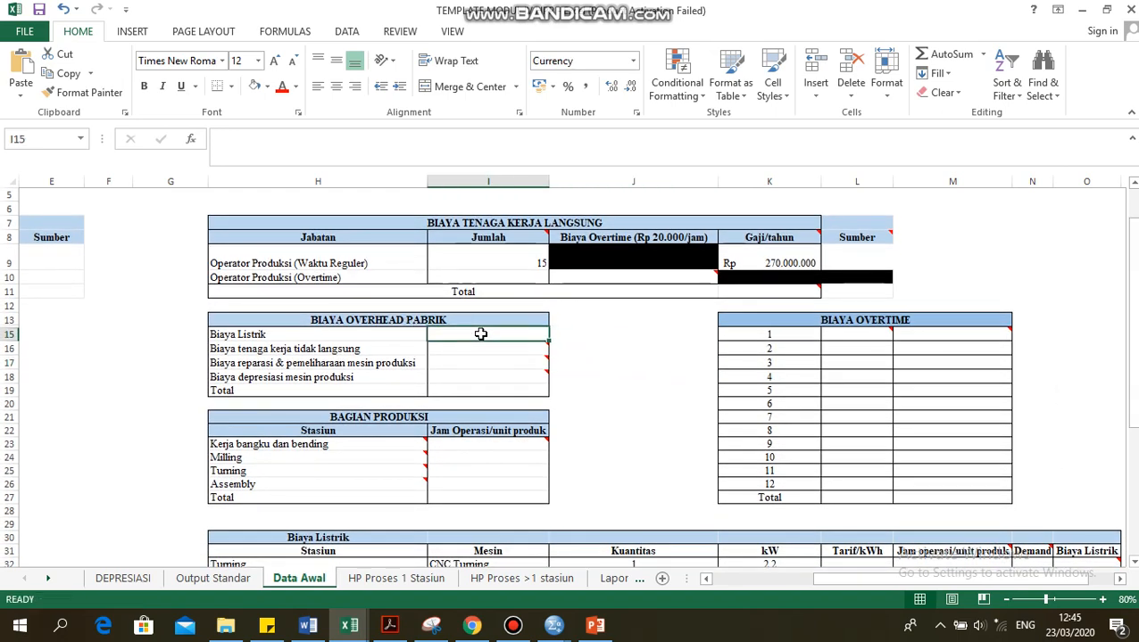
{"action": "left_click", "coordinate": [371, 350]}
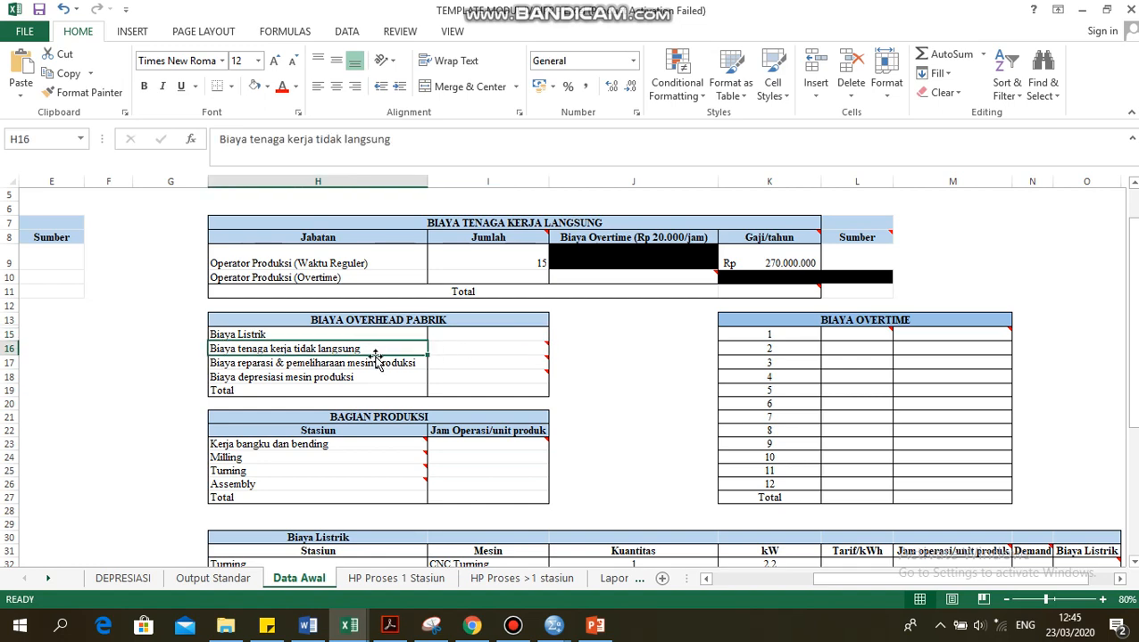
{"action": "left_click", "coordinate": [382, 366]}
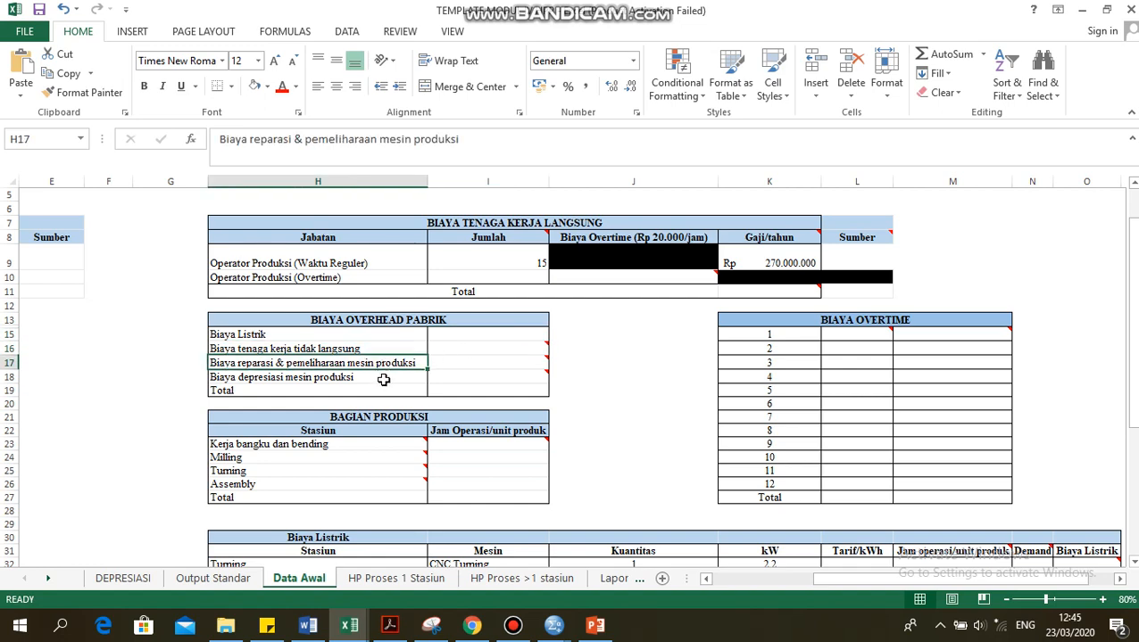
{"action": "left_click", "coordinate": [383, 377]}
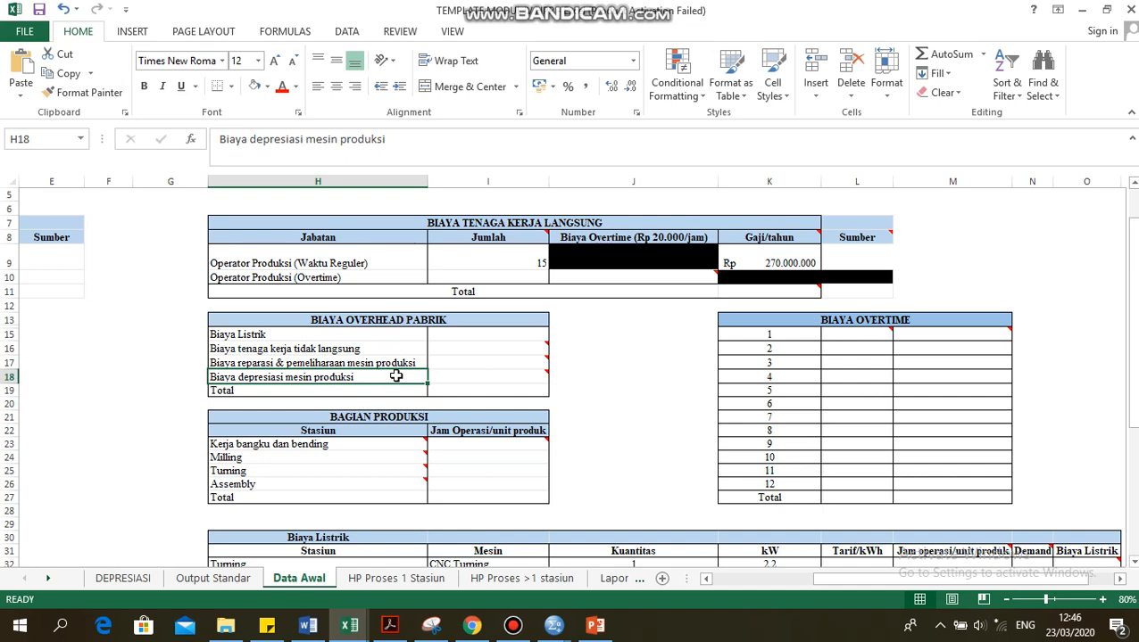
{"action": "mouse_move", "coordinate": [461, 375]}
{"action": "left_click", "coordinate": [470, 350]}
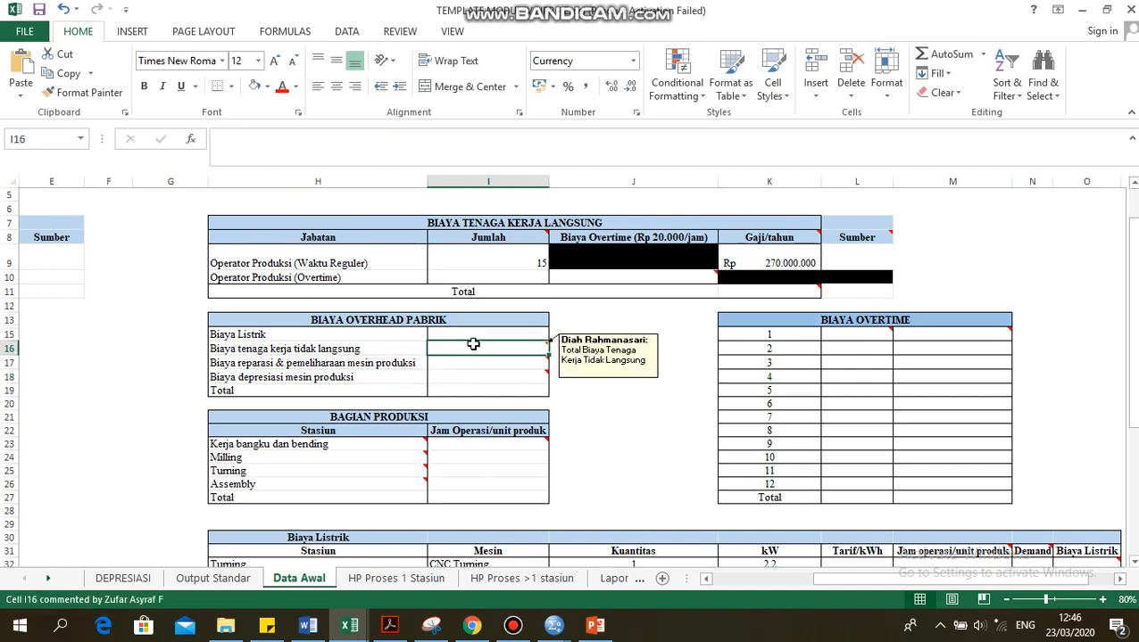
{"action": "left_click", "coordinate": [473, 332]}
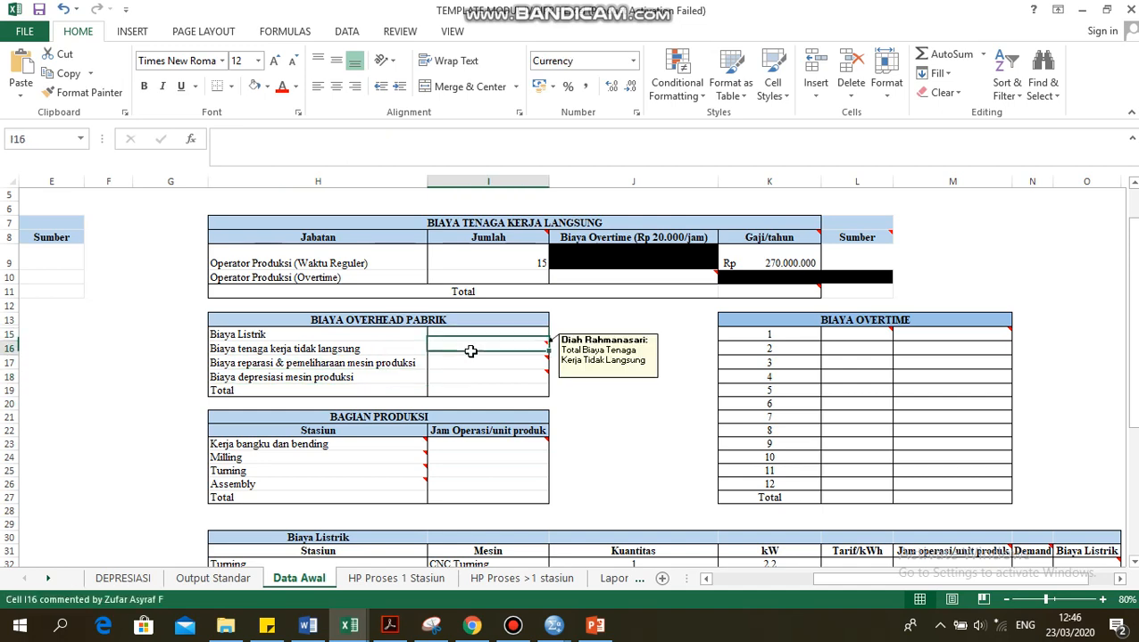
{"action": "left_click", "coordinate": [471, 352]}
{"action": "left_click", "coordinate": [477, 332]}
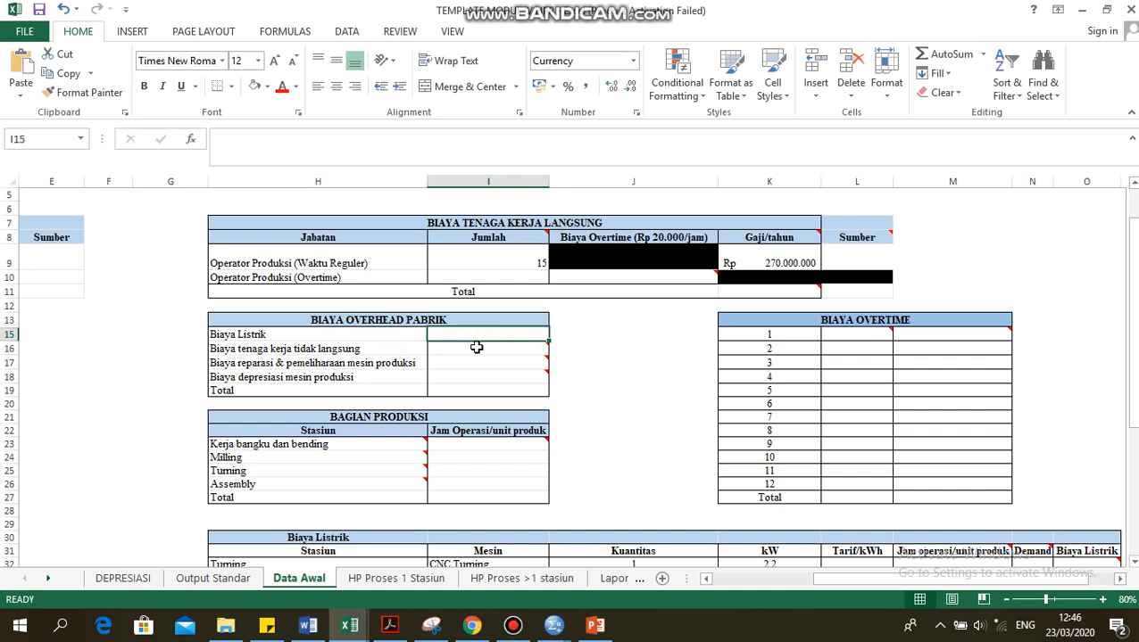
Link the Biaya tenaga kerja tidak langsung cell I16 to the indirect labour total in D13
{"action": "left_click", "coordinate": [476, 347]}
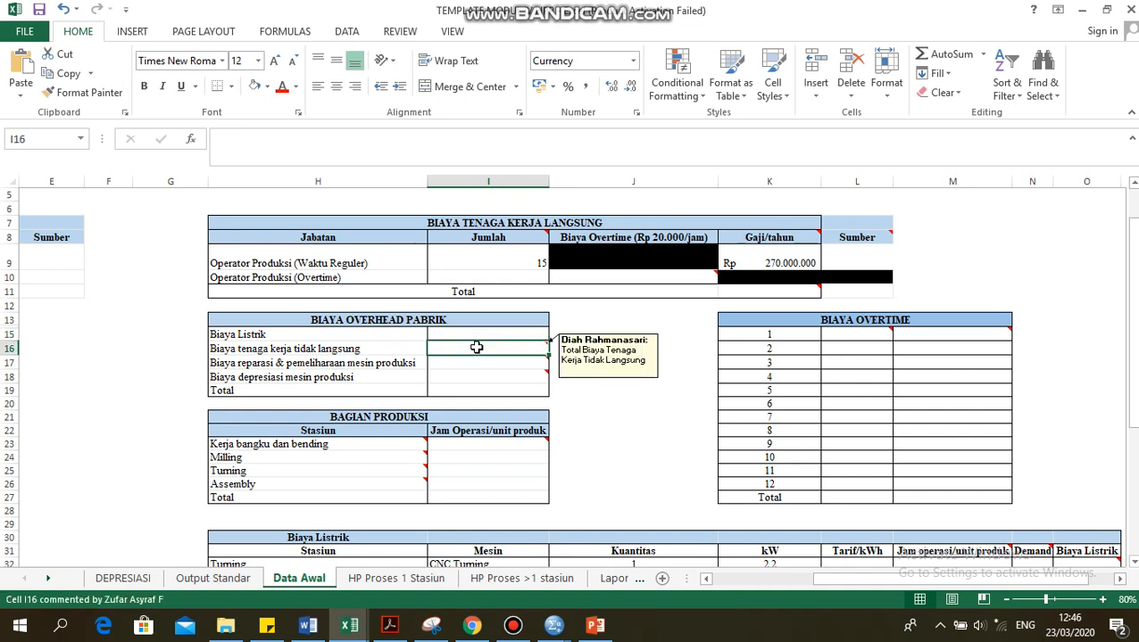
{"action": "type", "text": "="}
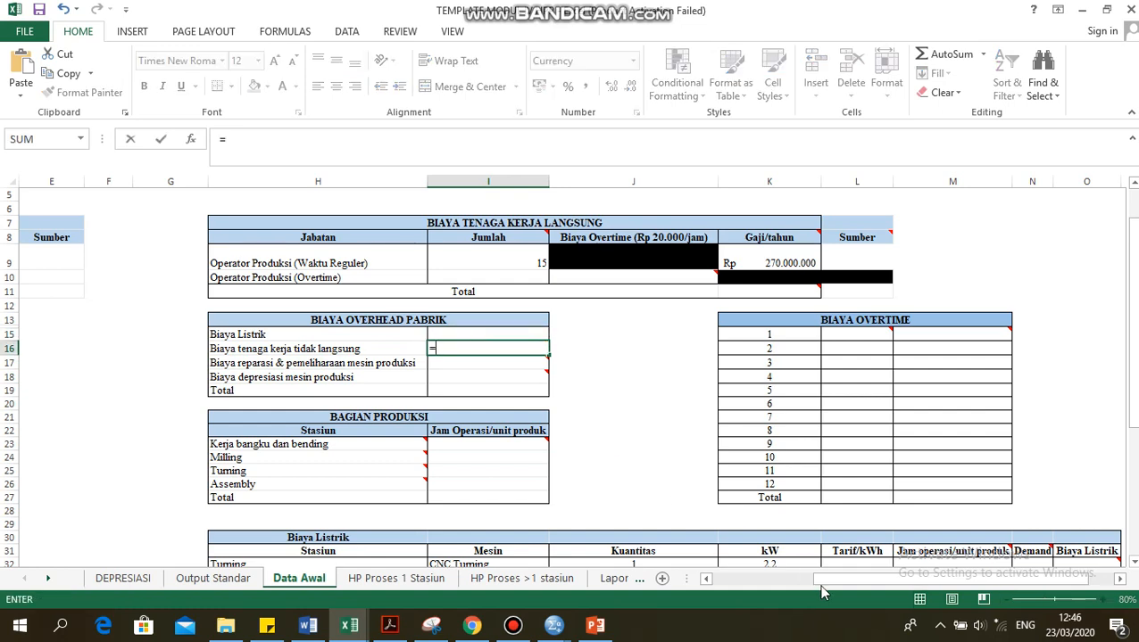
{"action": "left_click_drag", "start_coordinate": [819, 580], "coordinate": [755, 583]}
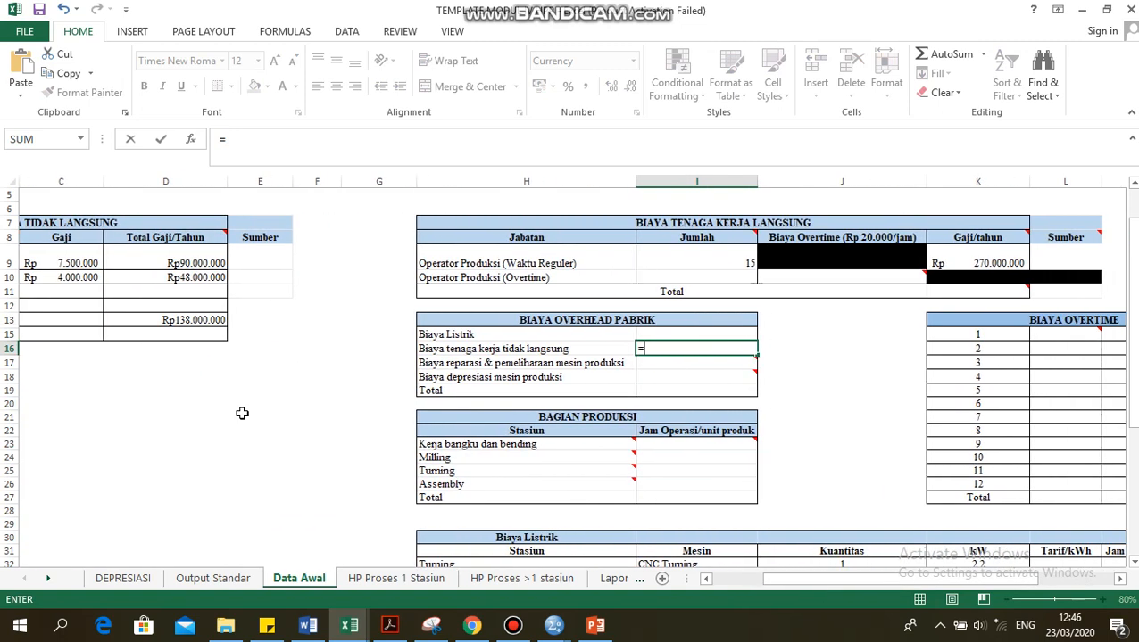
{"action": "left_click", "coordinate": [194, 318]}
{"action": "key", "text": "Return"}
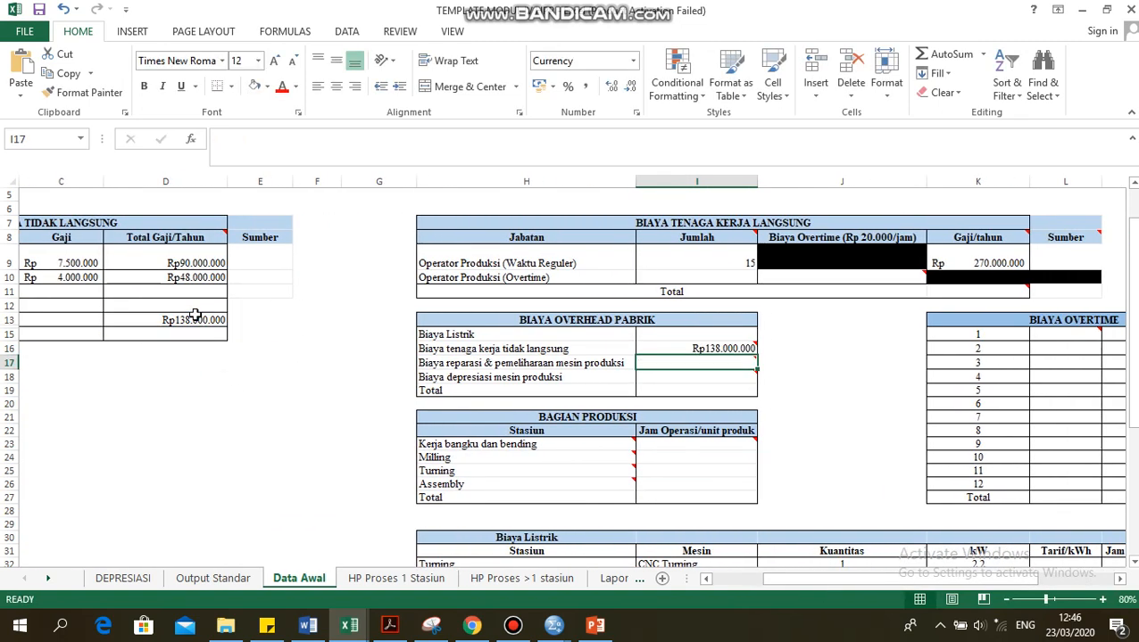
Calculate Biaya reparasi & pemeliharaan mesin produksi in I17 as the sum of the annual maintenance costs in DEPRESIASI!G18:G23
{"action": "type", "text": "="}
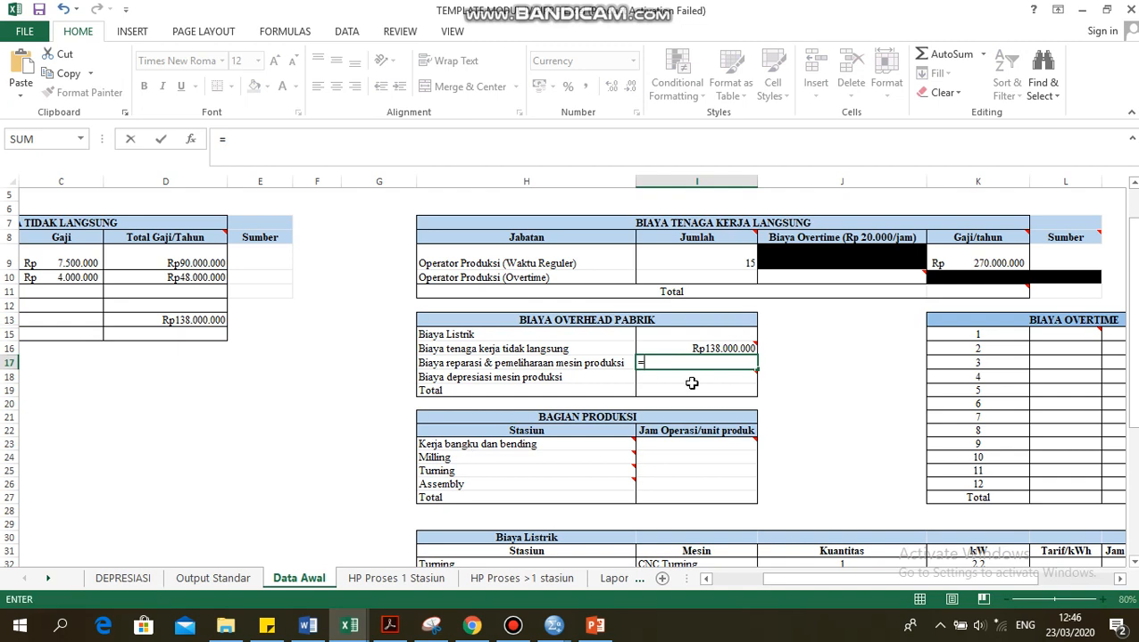
{"action": "type", "text": "SUM("}
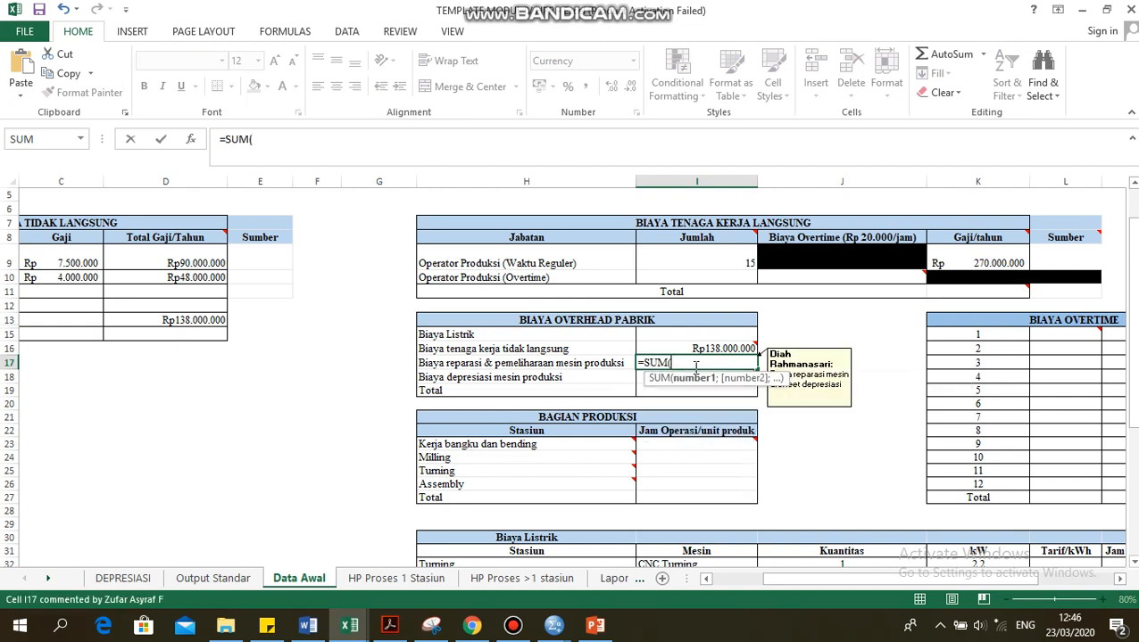
{"action": "left_click", "coordinate": [124, 578]}
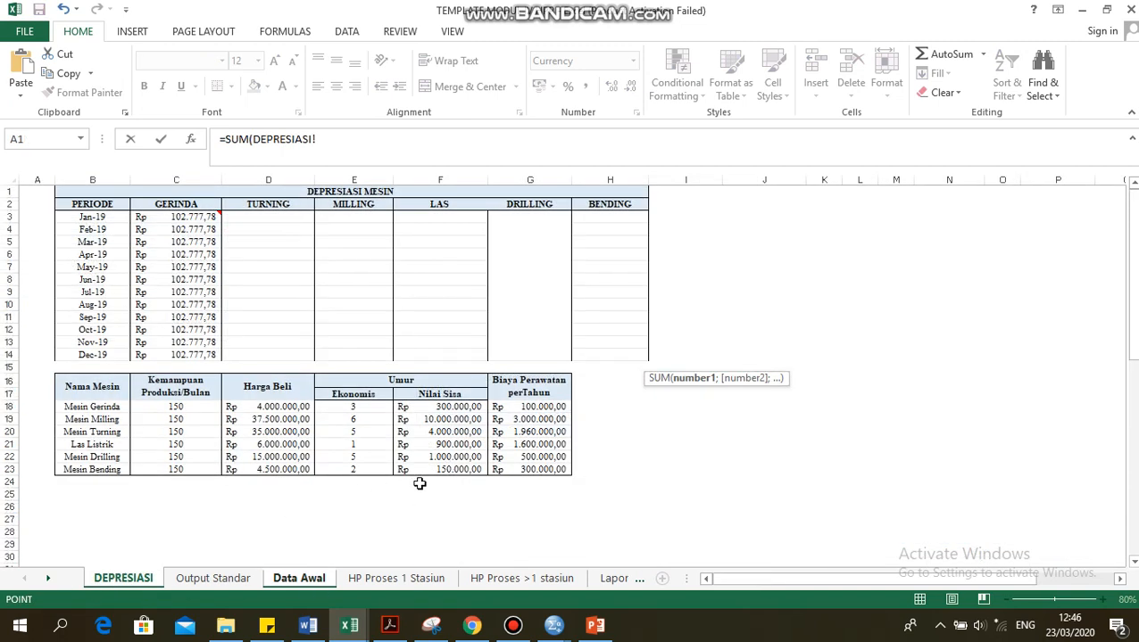
{"action": "left_click_drag", "start_coordinate": [527, 408], "coordinate": [528, 456]}
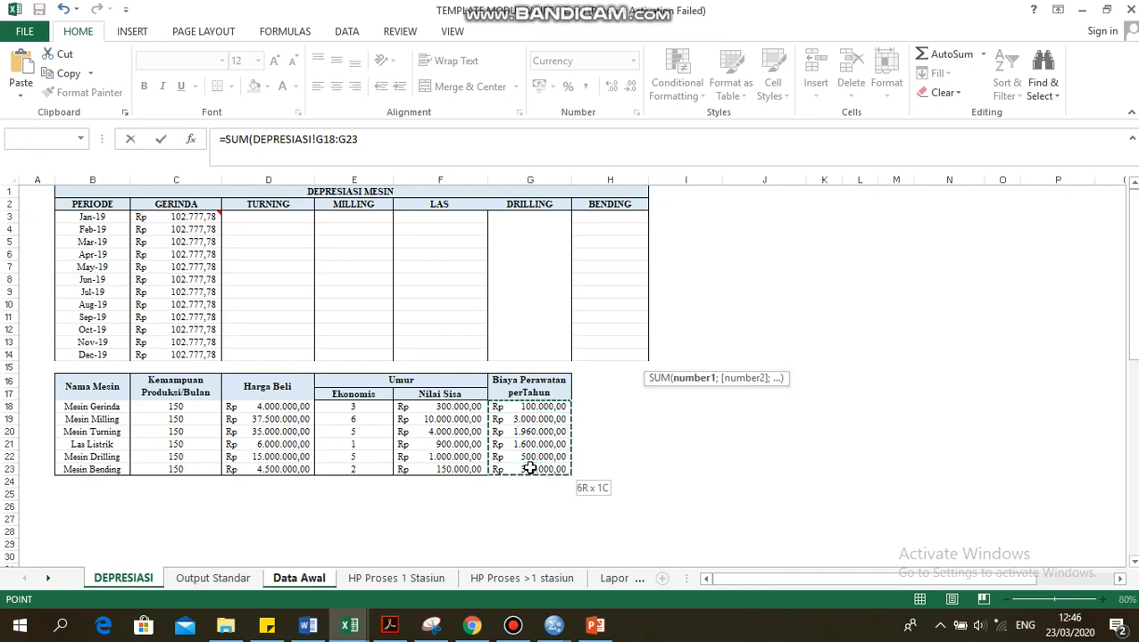
{"action": "key", "text": "Return"}
Calculate Biaya depresiasi mesin produksi in I18 as the sum of the monthly machine depreciation in DEPRESIASI!C3:H14
{"action": "type", "text": "="}
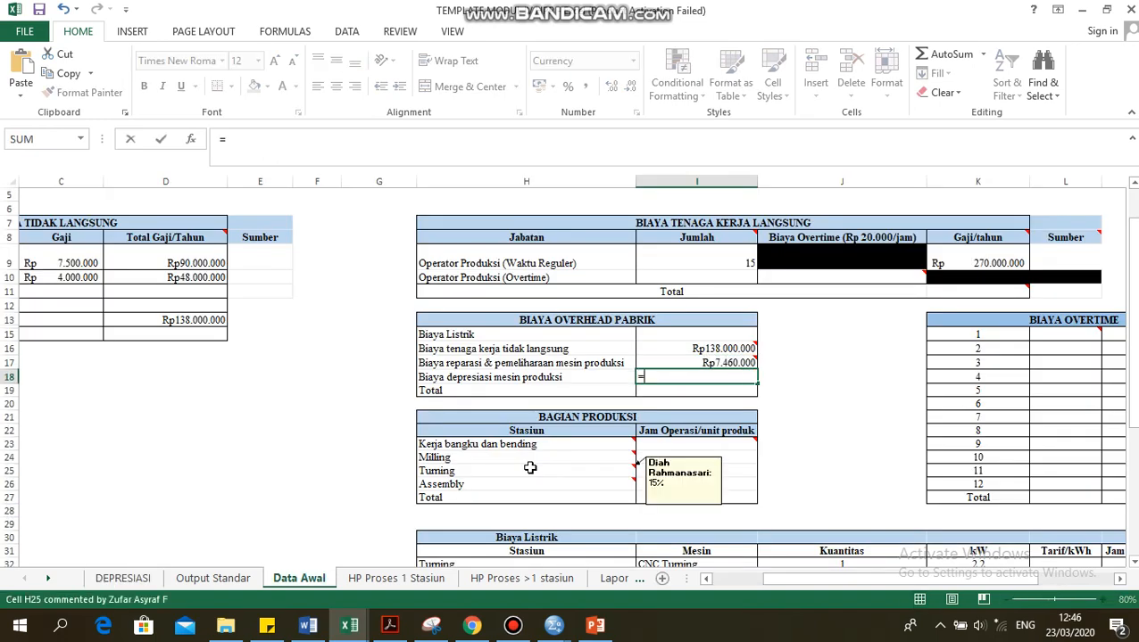
{"action": "type", "text": "SUM("}
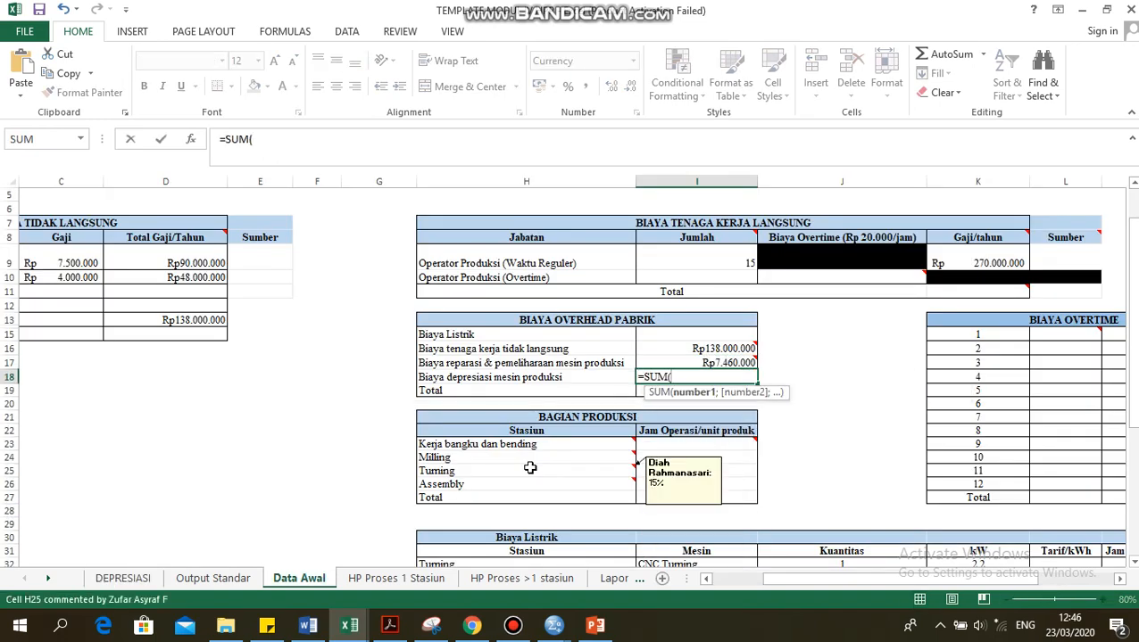
{"action": "left_click", "coordinate": [147, 579]}
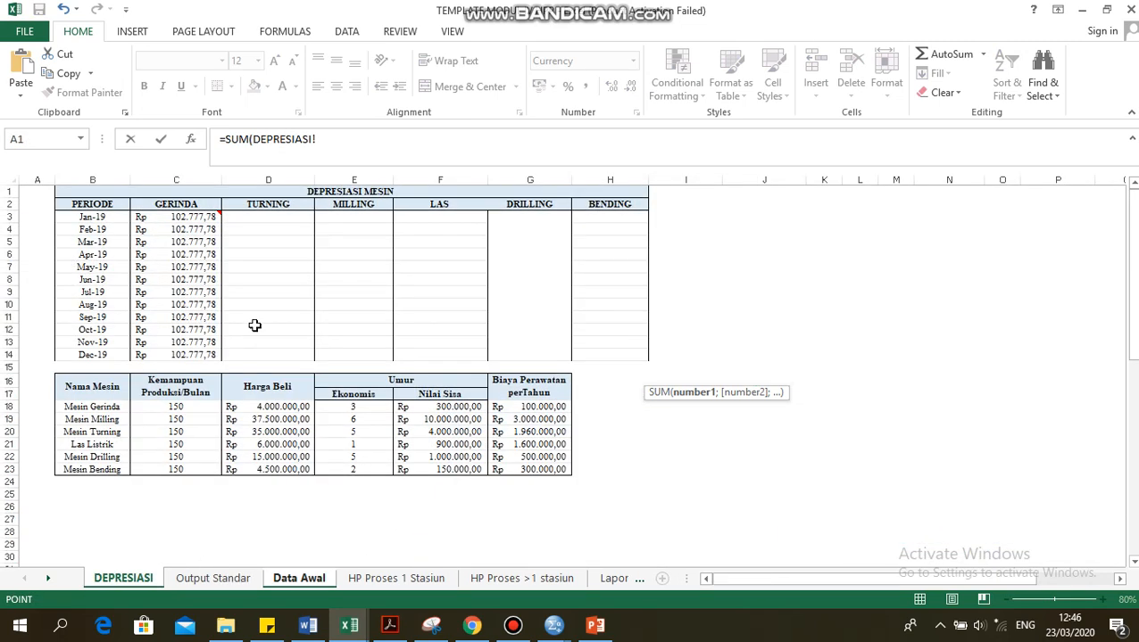
{"action": "left_click_drag", "start_coordinate": [183, 219], "coordinate": [610, 352]}
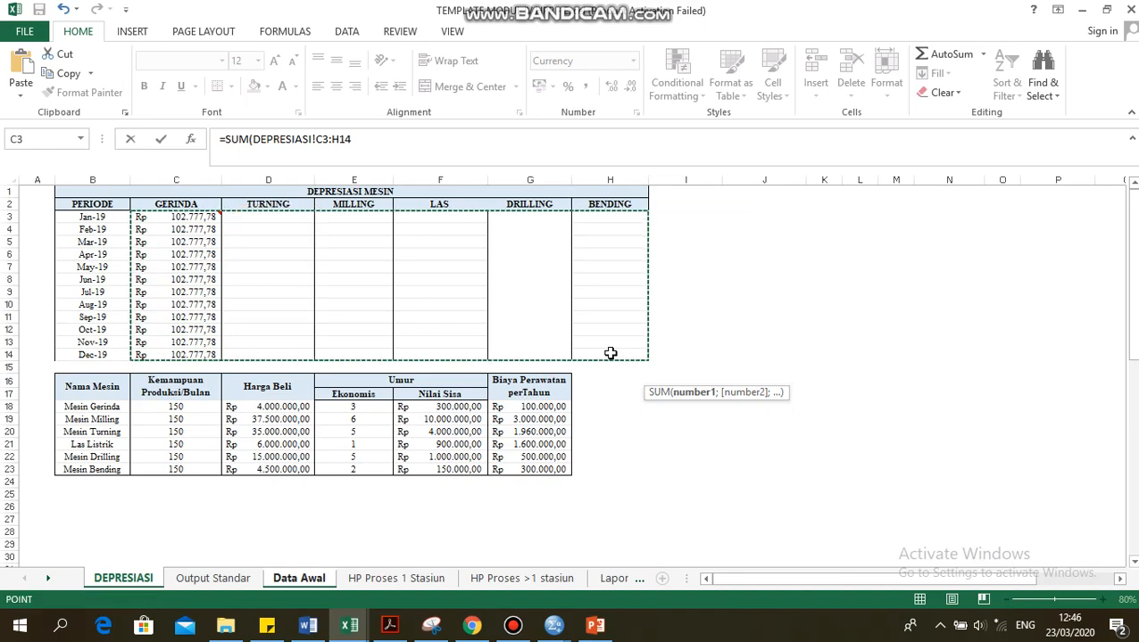
{"action": "key", "text": "Return"}
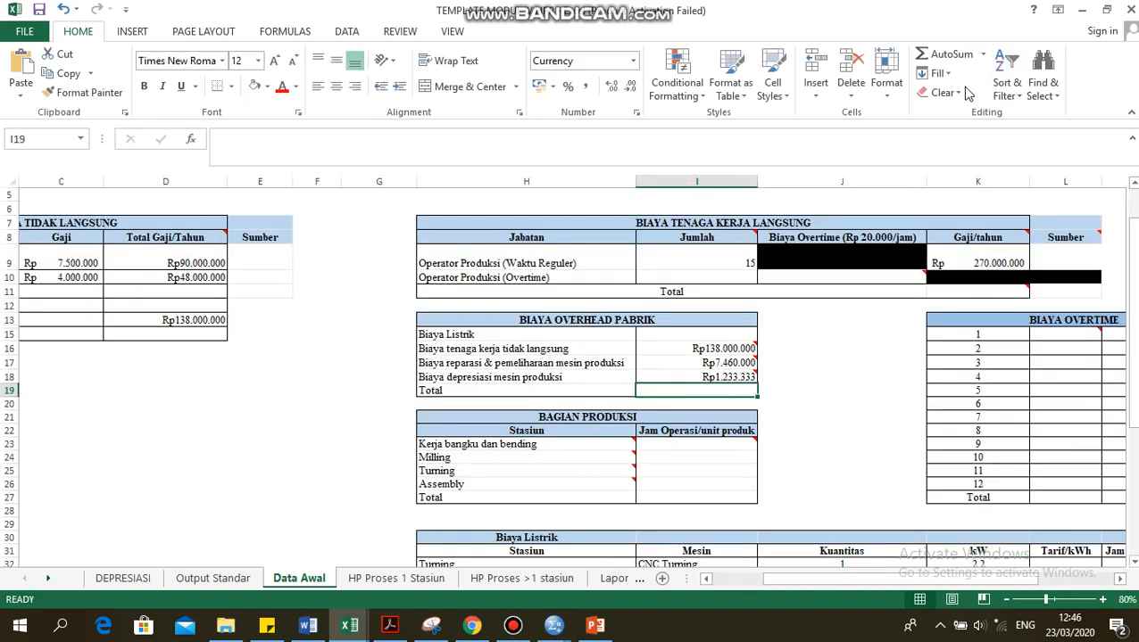
Total the factory overhead costs in I19 with a SUM of I15:I18
{"action": "type", "text": "=SUM"}
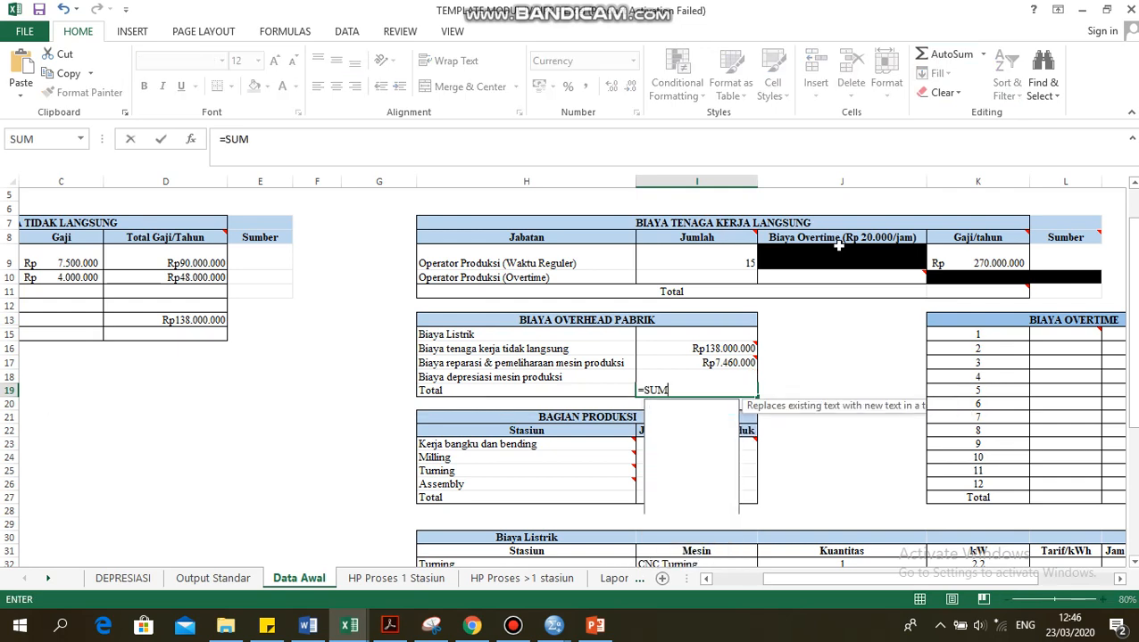
{"action": "type", "text": "("}
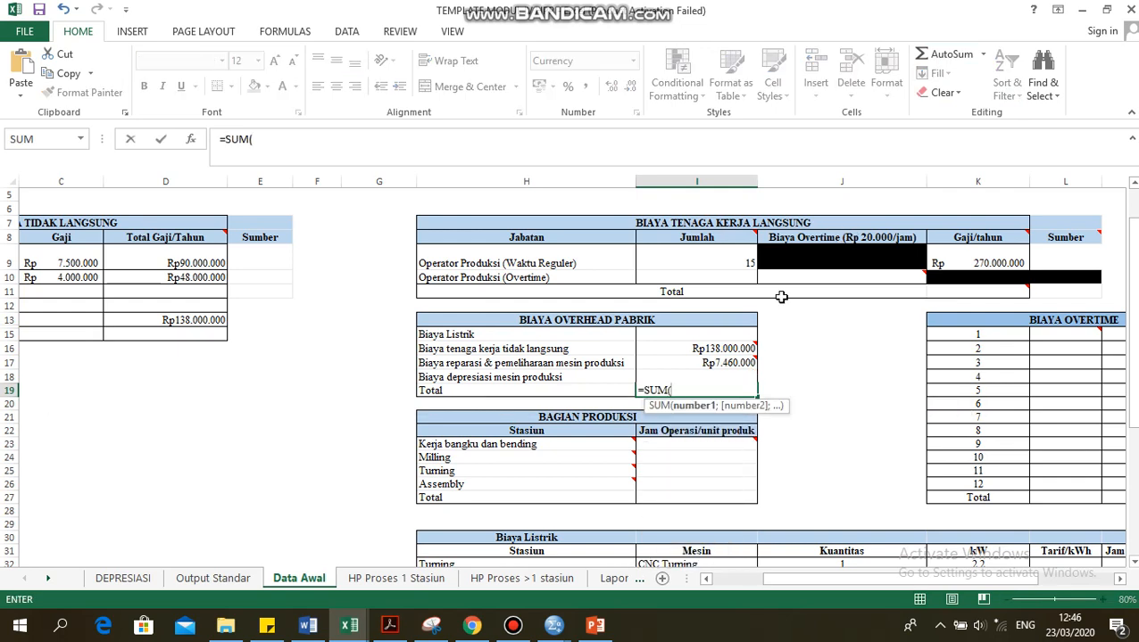
{"action": "left_click_drag", "start_coordinate": [740, 334], "coordinate": [746, 381]}
{"action": "key", "text": "Return"}
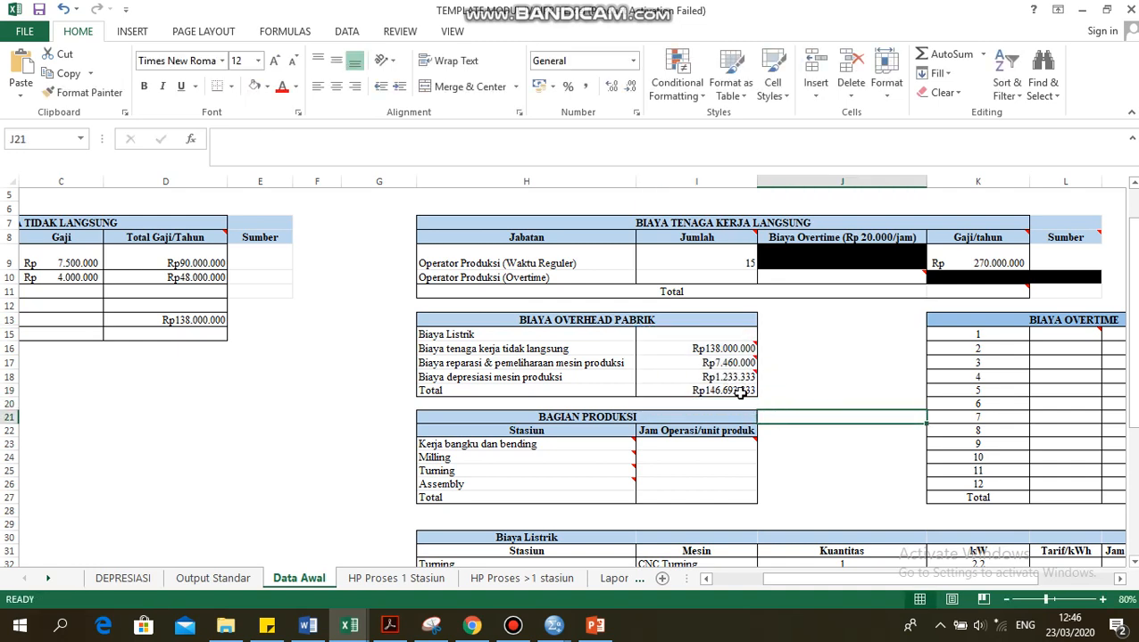
{"action": "left_click", "coordinate": [730, 390]}
Calculate Kerja bangku dan bending operating hours in I23 as =0,48*1/('Output Standar'!J7/('Output Standar'!J8*'Output Standar'!J9))
{"action": "left_click", "coordinate": [660, 430]}
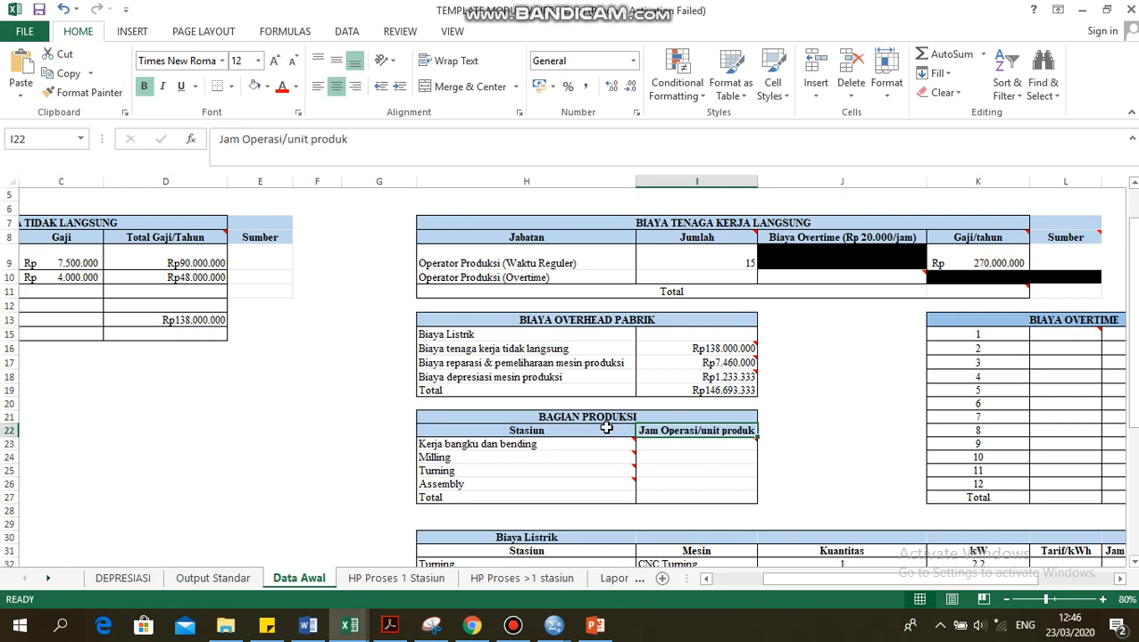
{"action": "mouse_move", "coordinate": [623, 445]}
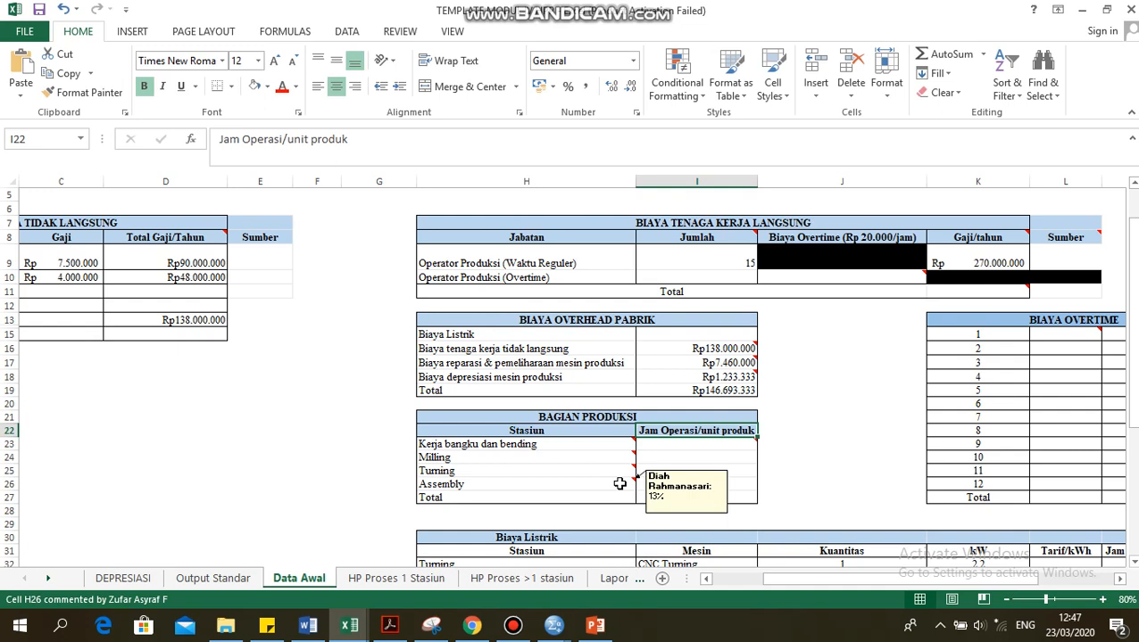
{"action": "left_click", "coordinate": [715, 445]}
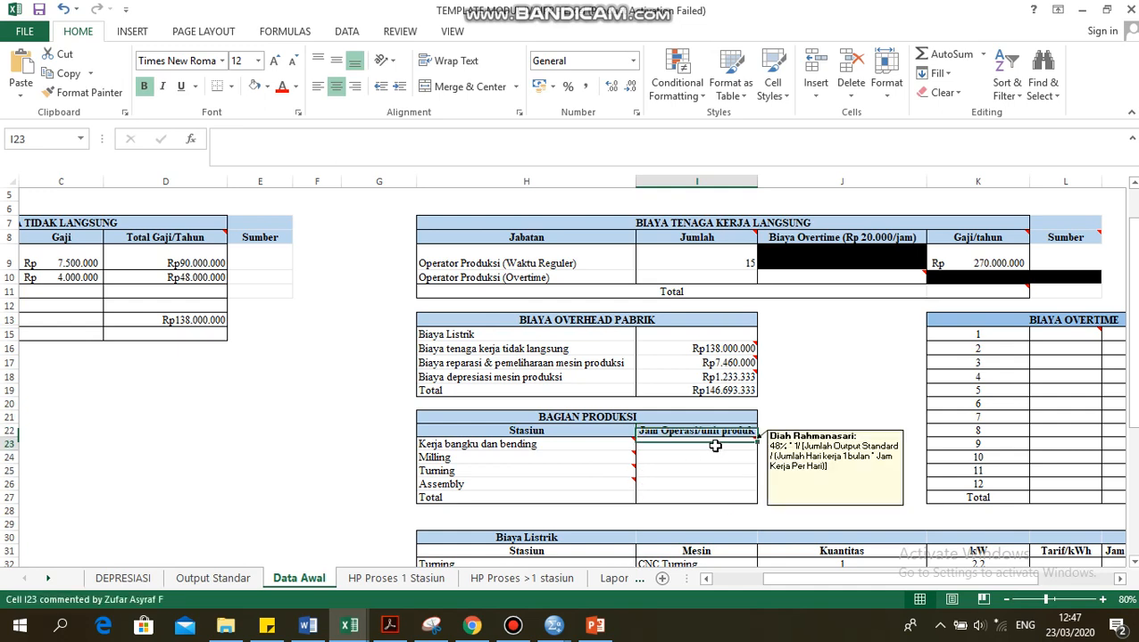
{"action": "type", "text": "="}
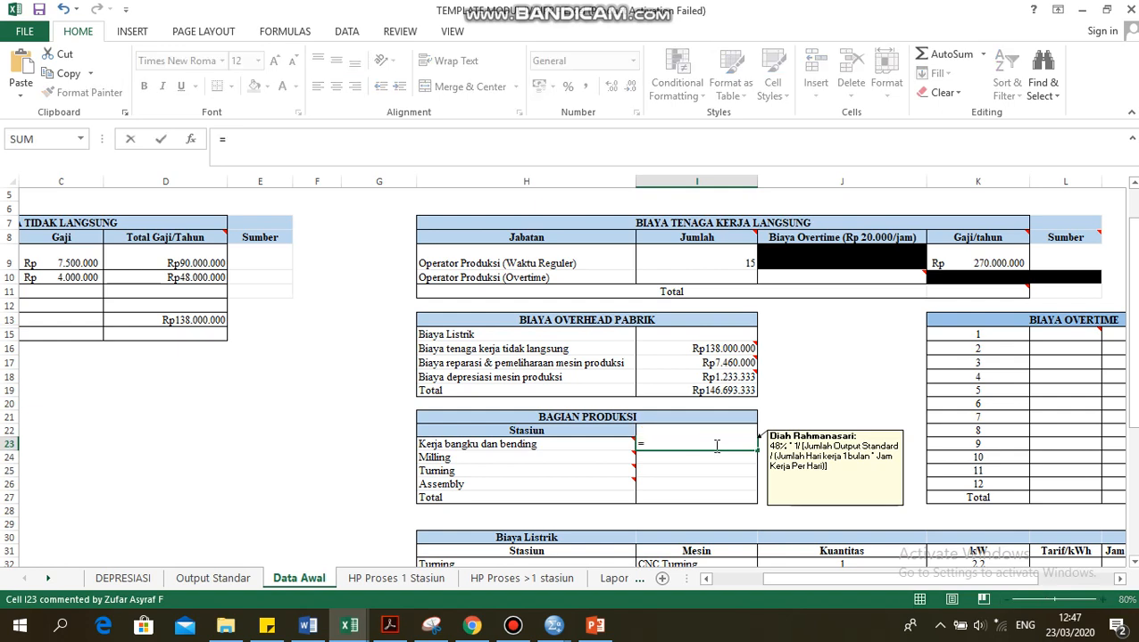
{"action": "type", "text": "0,48*1/("}
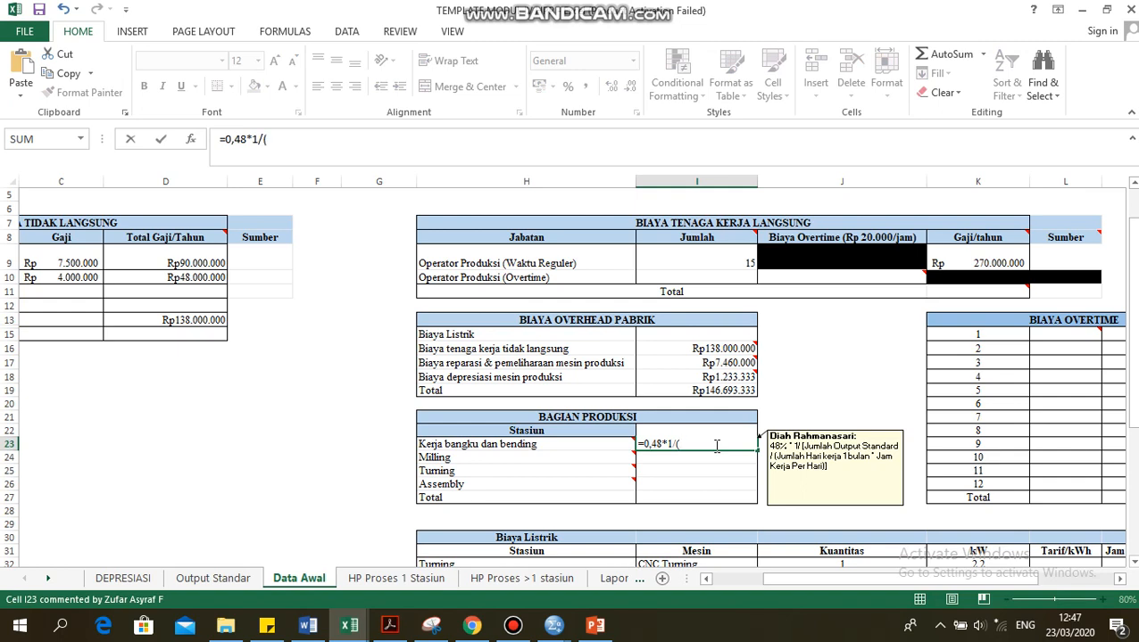
{"action": "left_click", "coordinate": [245, 580]}
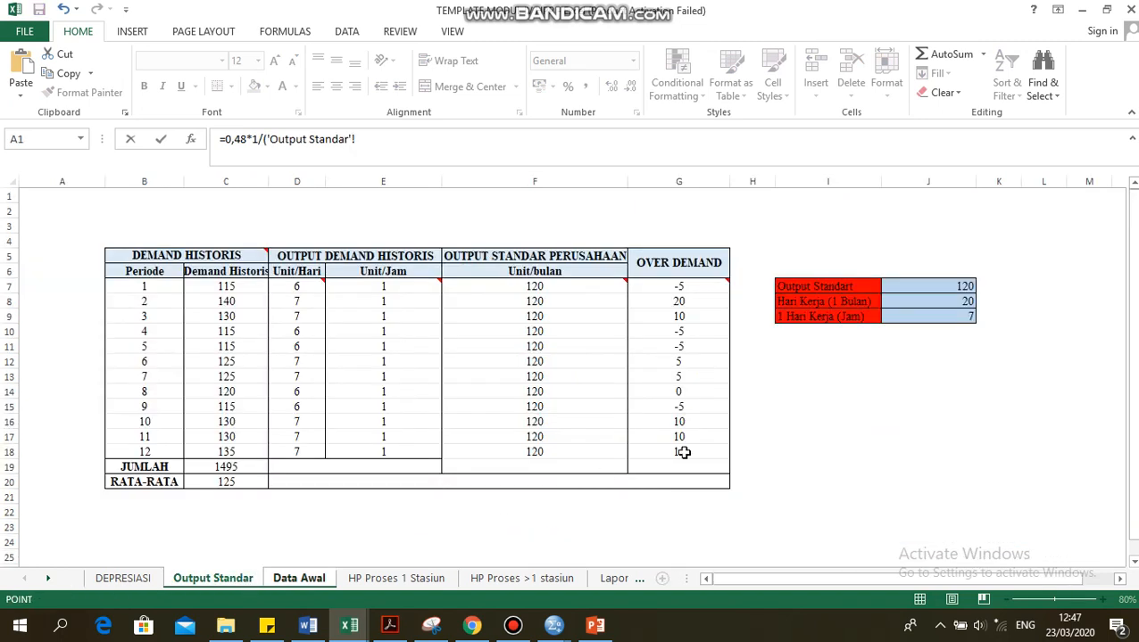
{"action": "left_click", "coordinate": [937, 286]}
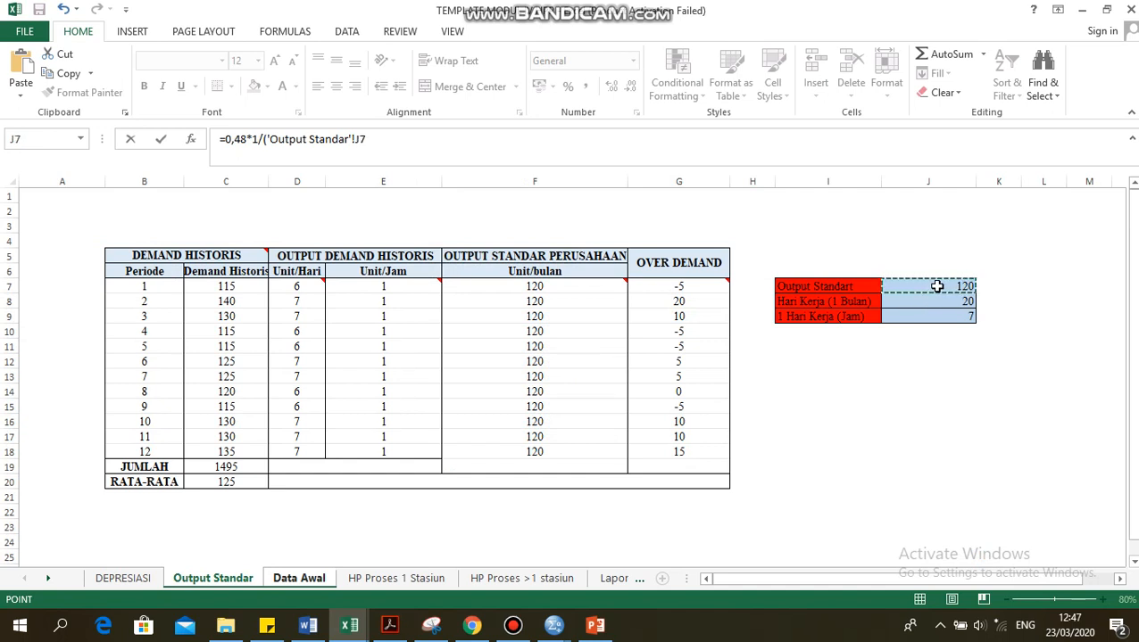
{"action": "type", "text": "/"}
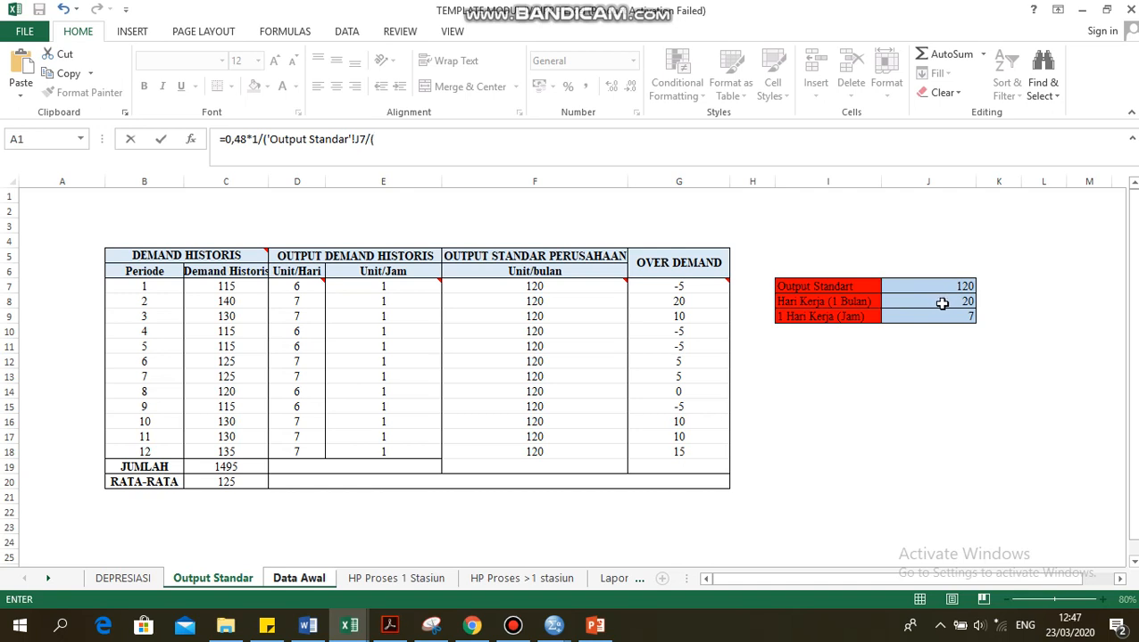
{"action": "type", "text": "("}
{"action": "left_click", "coordinate": [941, 303]}
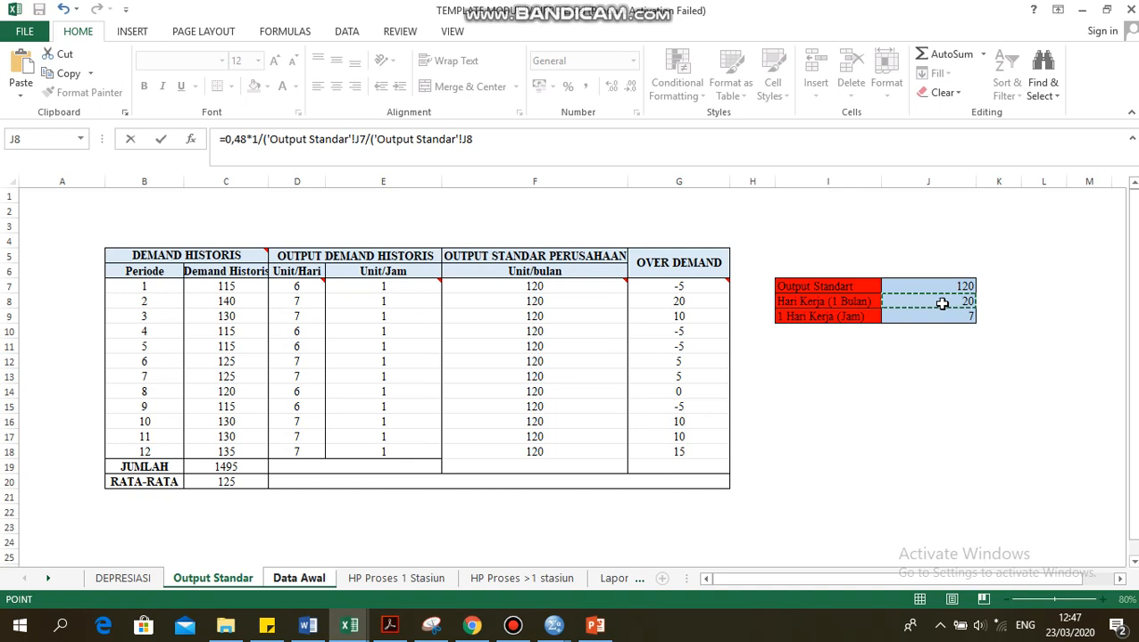
{"action": "type", "text": "*"}
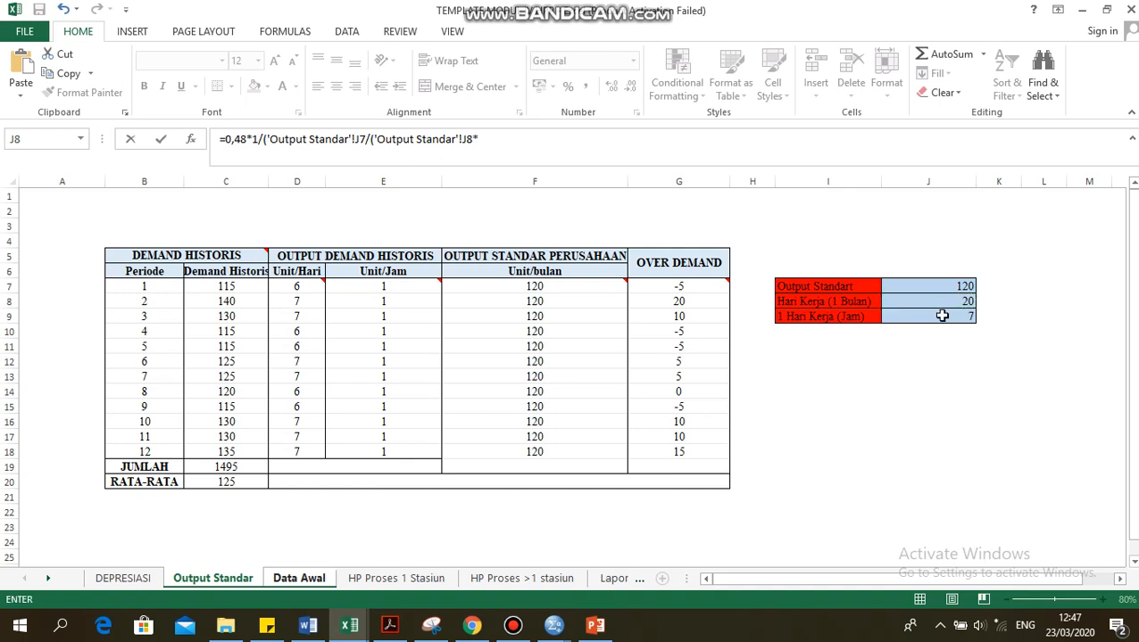
{"action": "left_click", "coordinate": [942, 318]}
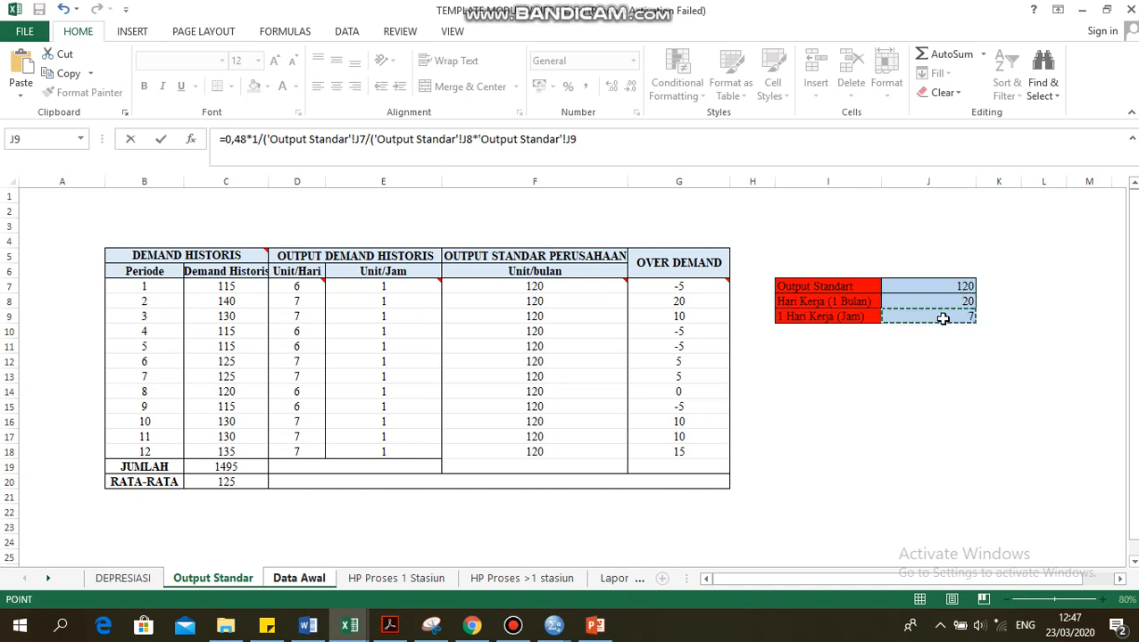
{"action": "type", "text": "))"}
{"action": "key", "text": "Return"}
{"action": "left_click", "coordinate": [801, 444]}
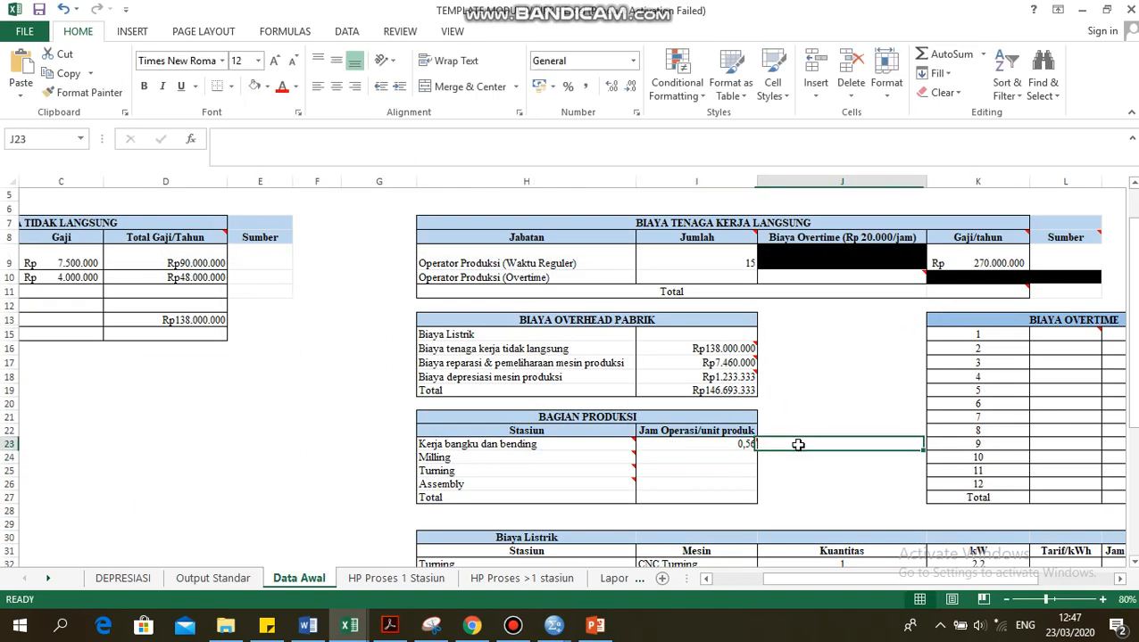
Reuse the I23 formula for the Milling operating hours in I24, with the factor set to 0,24
{"action": "left_click", "coordinate": [742, 446]}
{"action": "left_click_drag", "start_coordinate": [589, 140], "coordinate": [373, 140]}
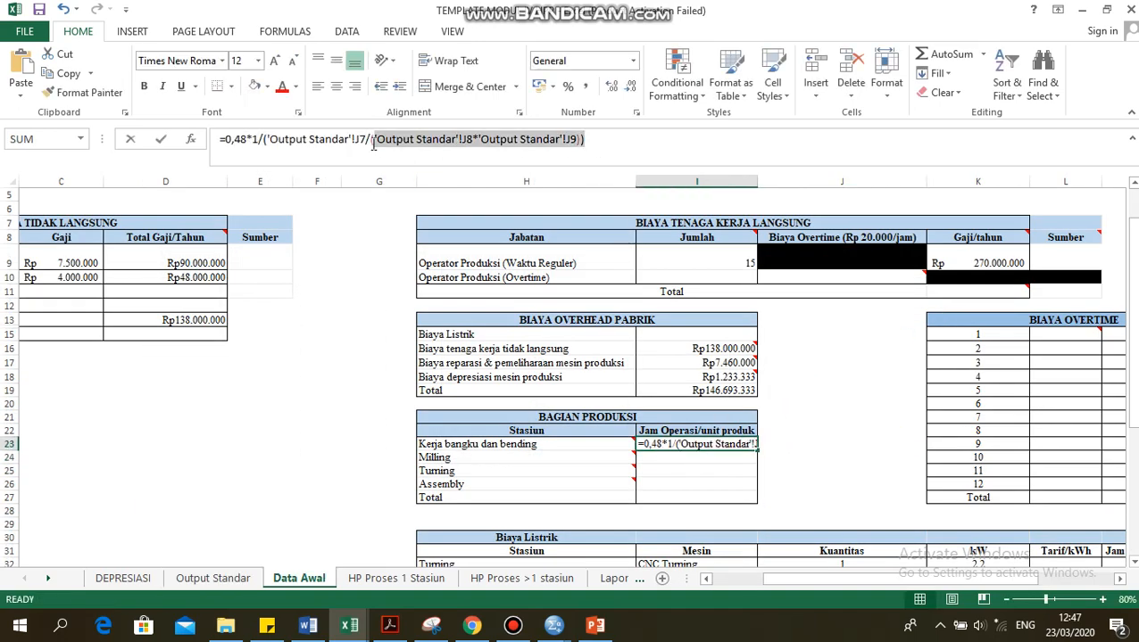
{"action": "triple_click", "coordinate": [239, 143]}
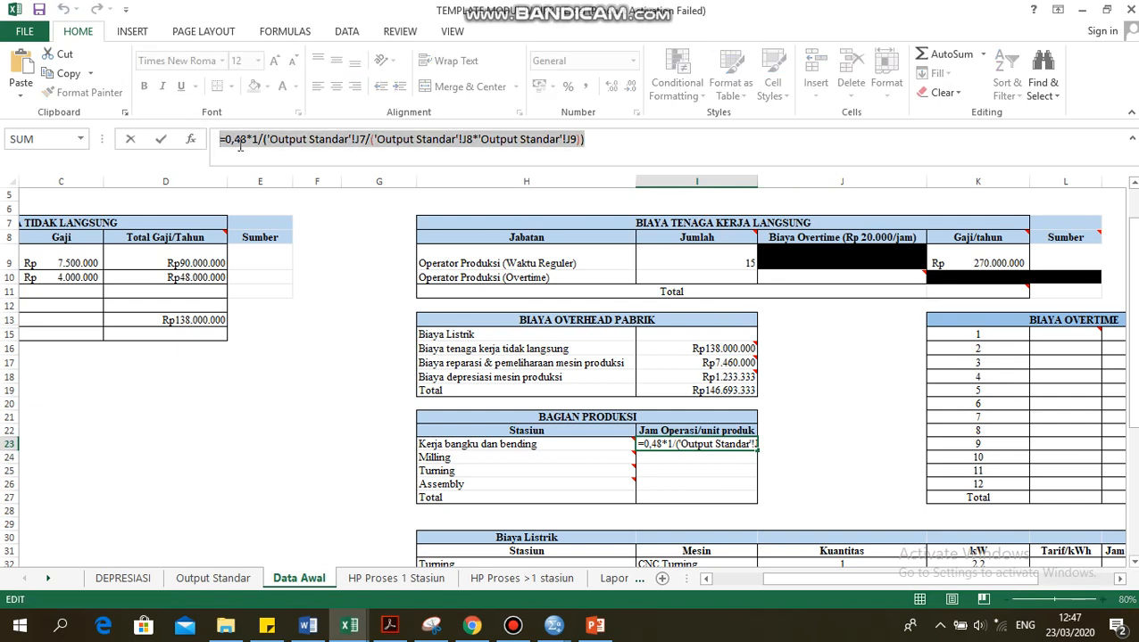
{"action": "key", "text": "Return"}
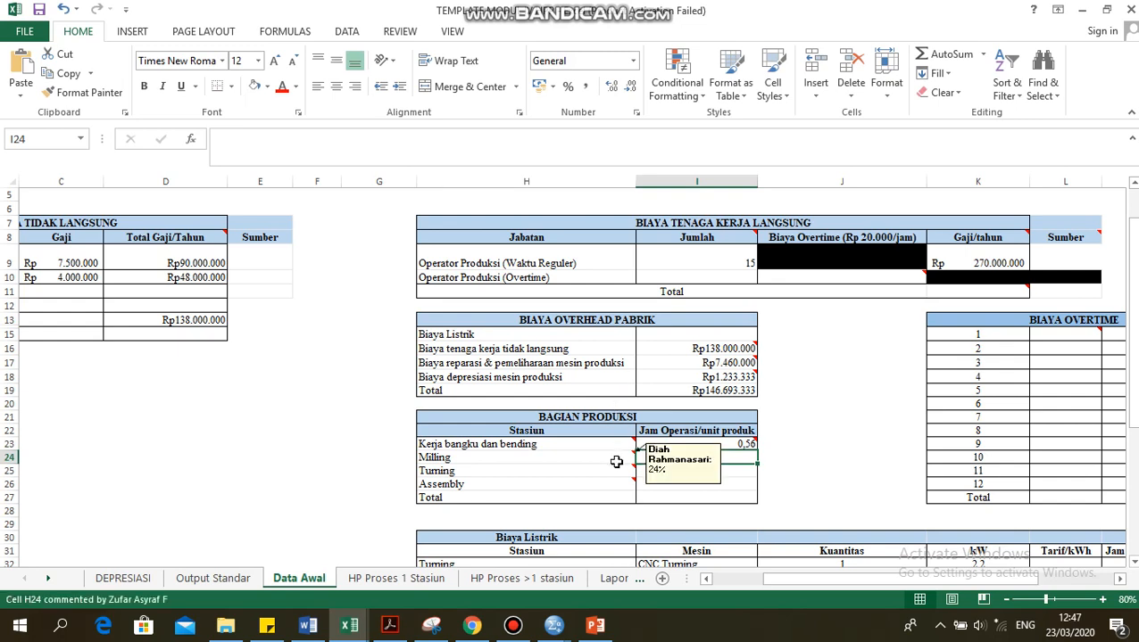
{"action": "left_click", "coordinate": [502, 144]}
{"action": "key", "text": "ctrl+v"}
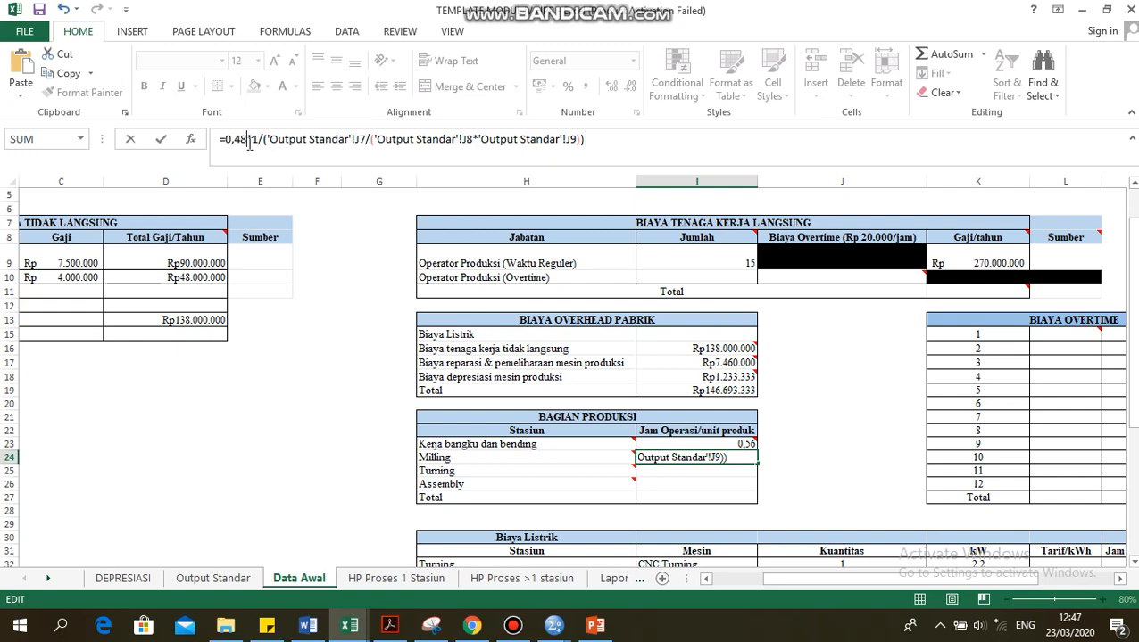
{"action": "key", "text": "BackSpace"}
{"action": "key", "text": "BackSpace"}
{"action": "type", "text": "24"}
{"action": "key", "text": "Return"}
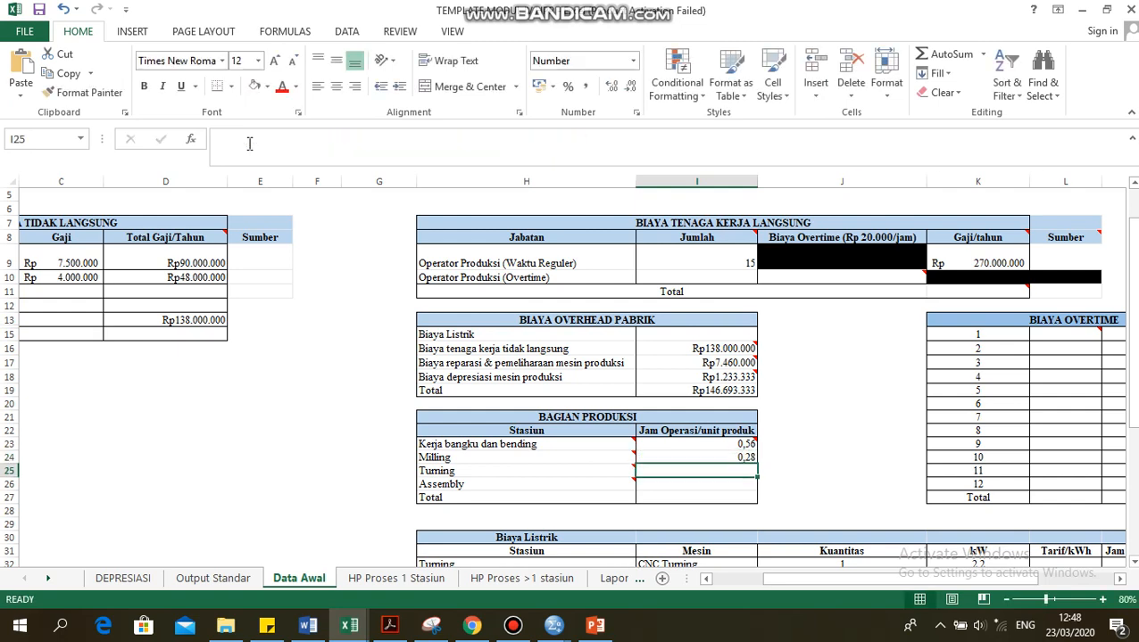
Total the Jam Operasi/unit produk values in I27 with a SUM of I23:I26
{"action": "left_click", "coordinate": [734, 496]}
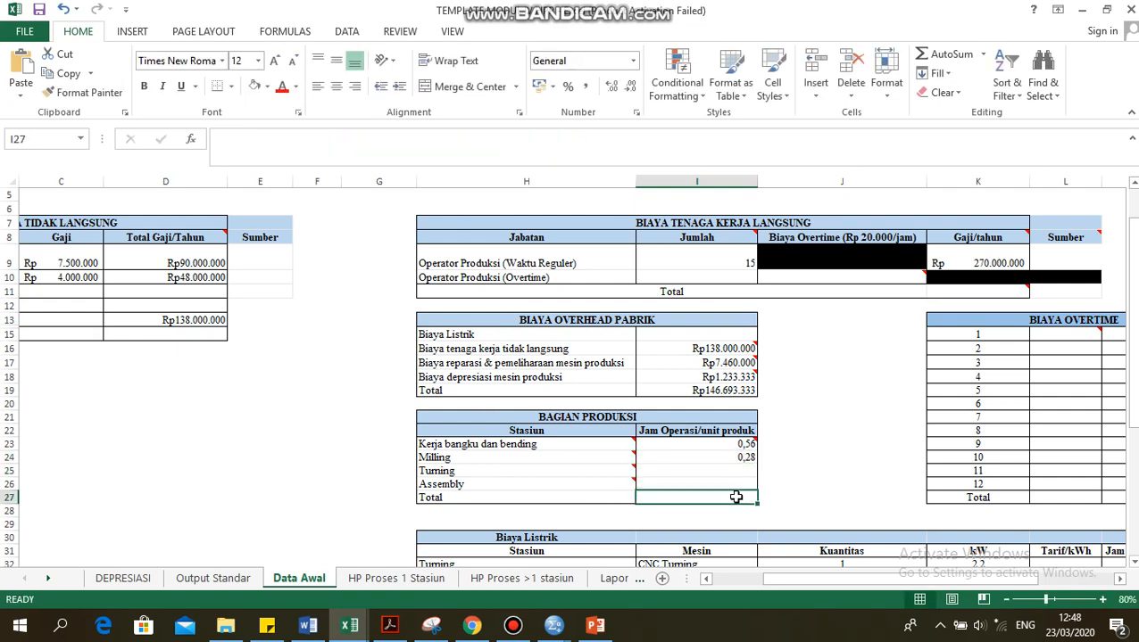
{"action": "left_click", "coordinate": [948, 53]}
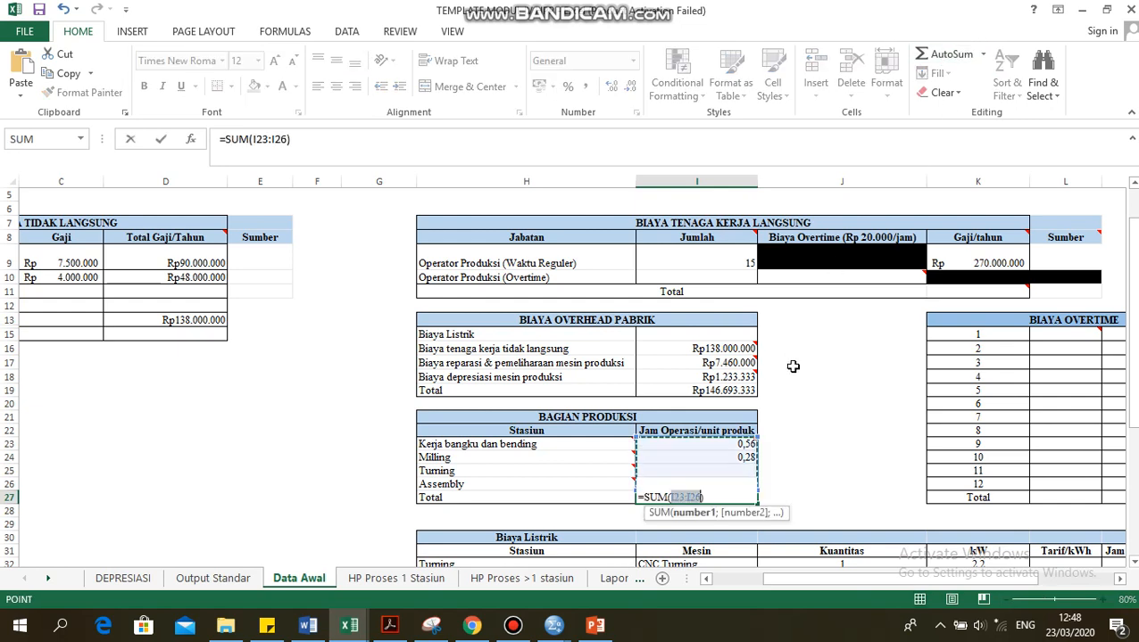
{"action": "key", "text": "Return"}
{"action": "left_click", "coordinate": [793, 470]}
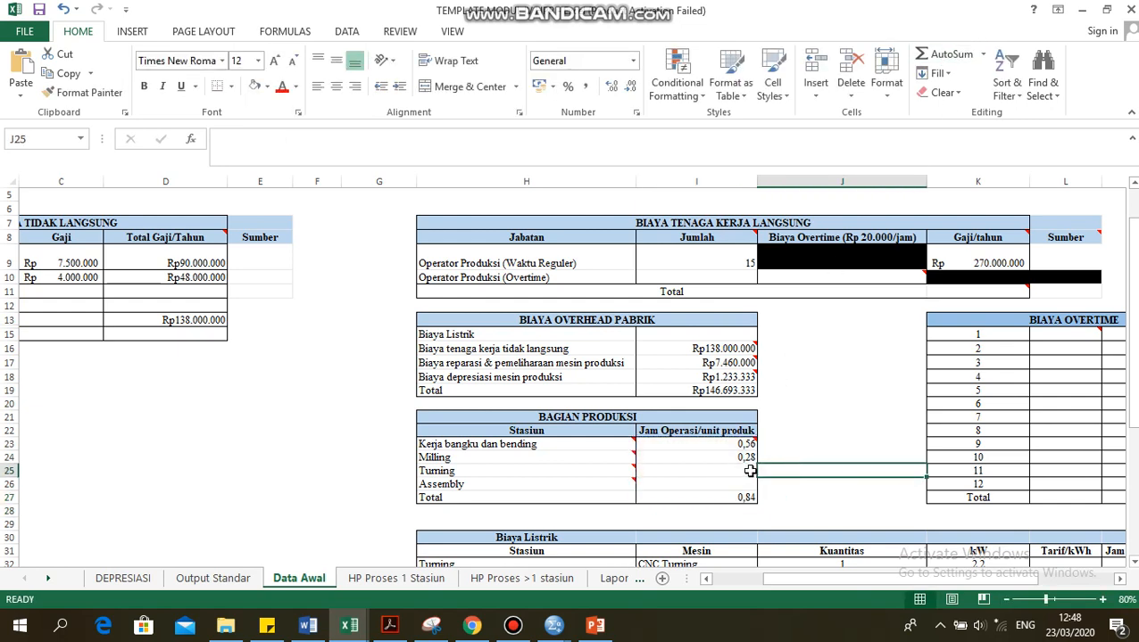
Link the Biaya Listrik operating hours to the station hours: Turning M32 to I25 and Milling M33 to I24
{"action": "left_click", "coordinate": [748, 471]}
{"action": "left_click_drag", "start_coordinate": [1131, 409], "coordinate": [1135, 466]}
{"action": "left_click_drag", "start_coordinate": [991, 581], "coordinate": [1076, 589]}
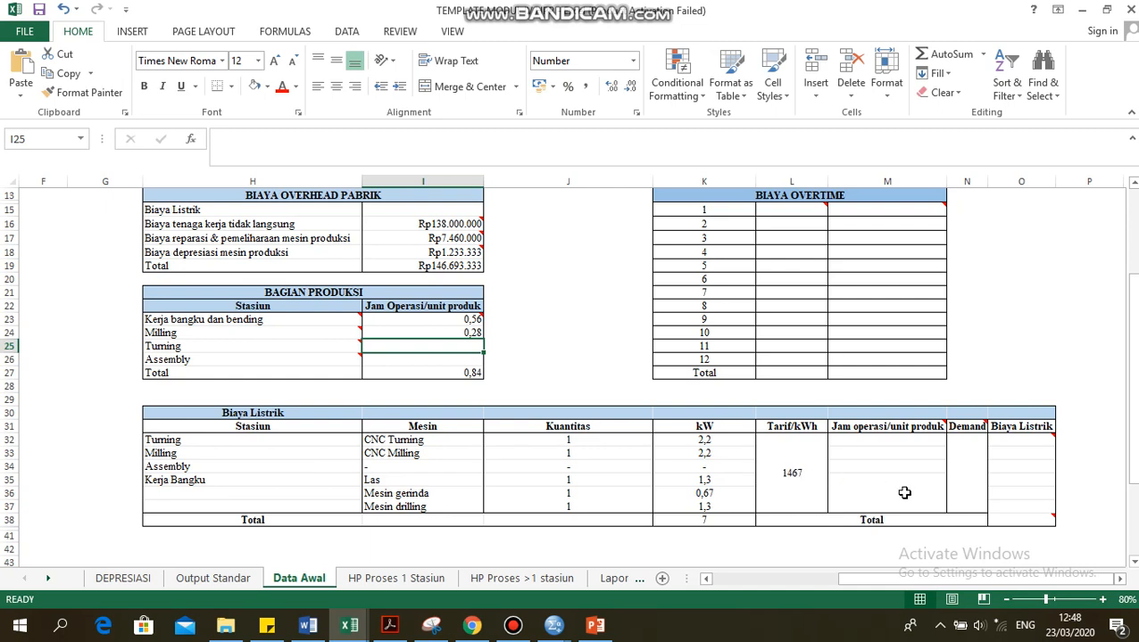
{"action": "left_click", "coordinate": [896, 438]}
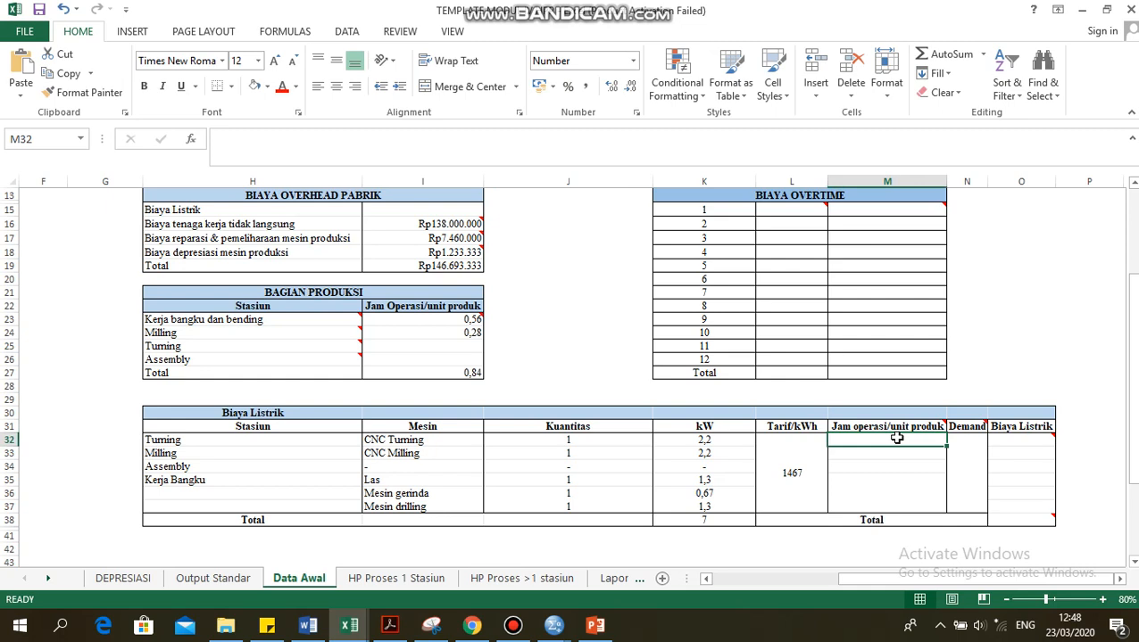
{"action": "type", "text": "="}
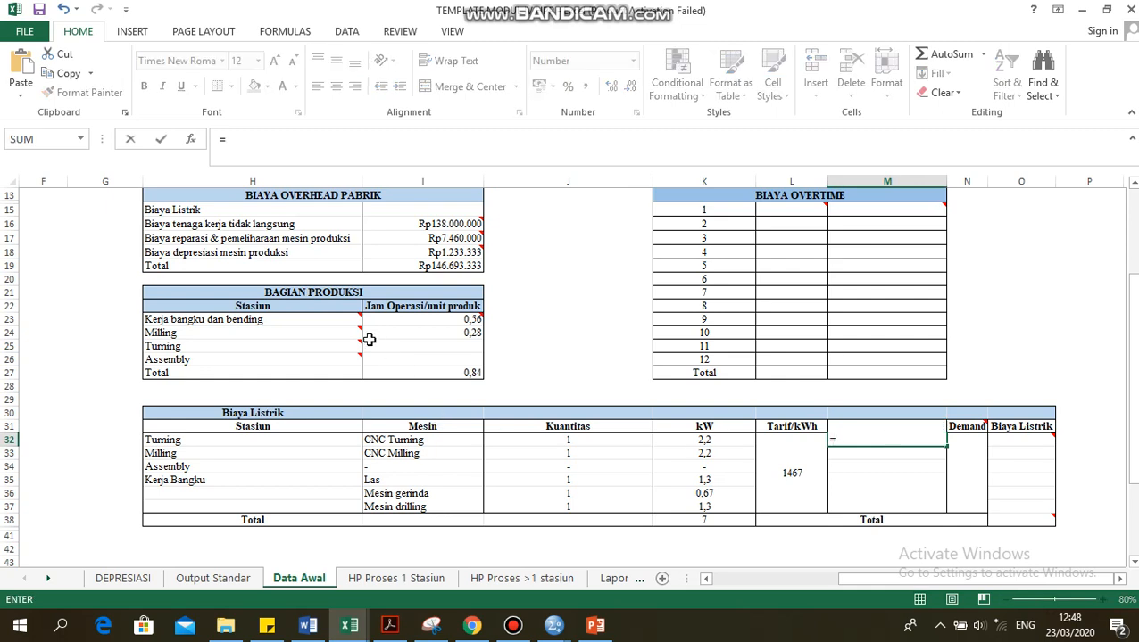
{"action": "left_click", "coordinate": [424, 346]}
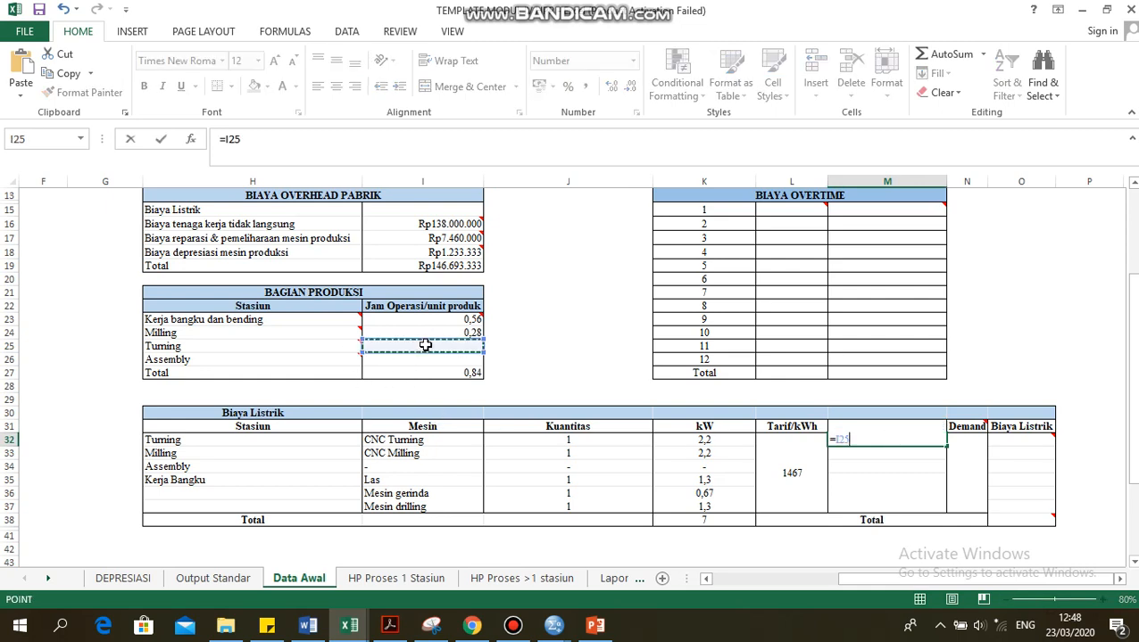
{"action": "key", "text": "Return"}
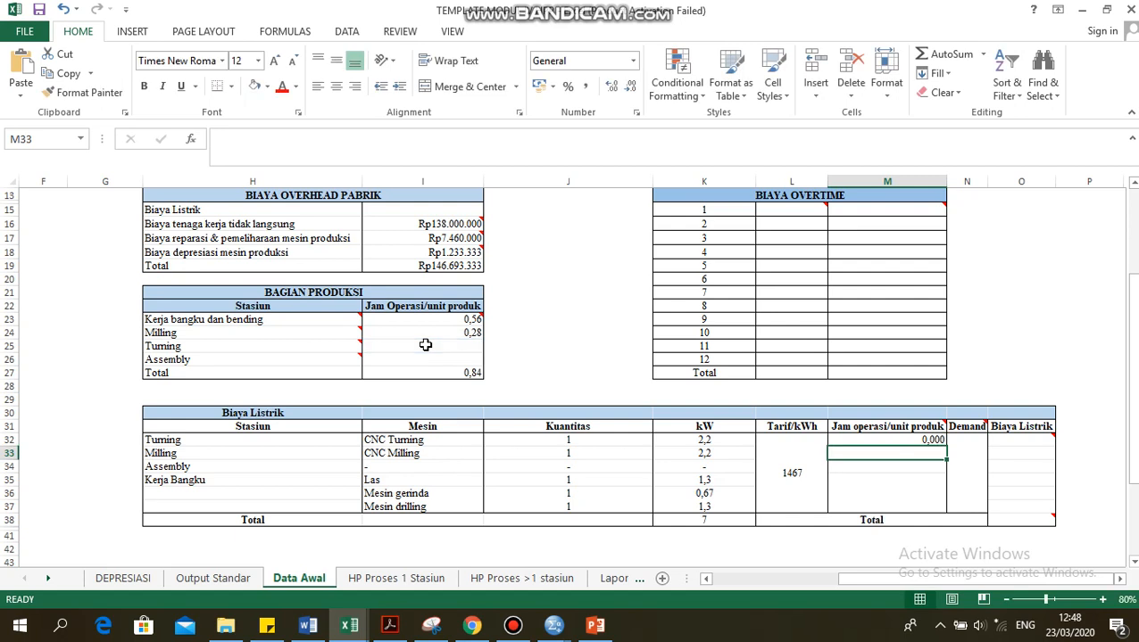
{"action": "type", "text": "="}
{"action": "left_click", "coordinate": [421, 332]}
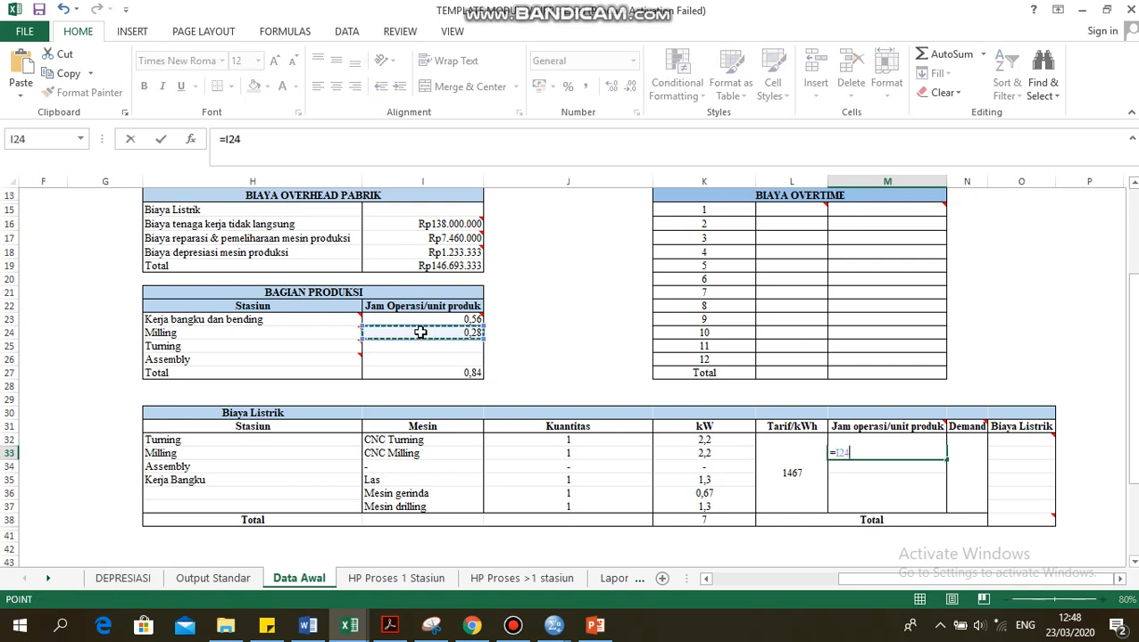
{"action": "key", "text": "Return"}
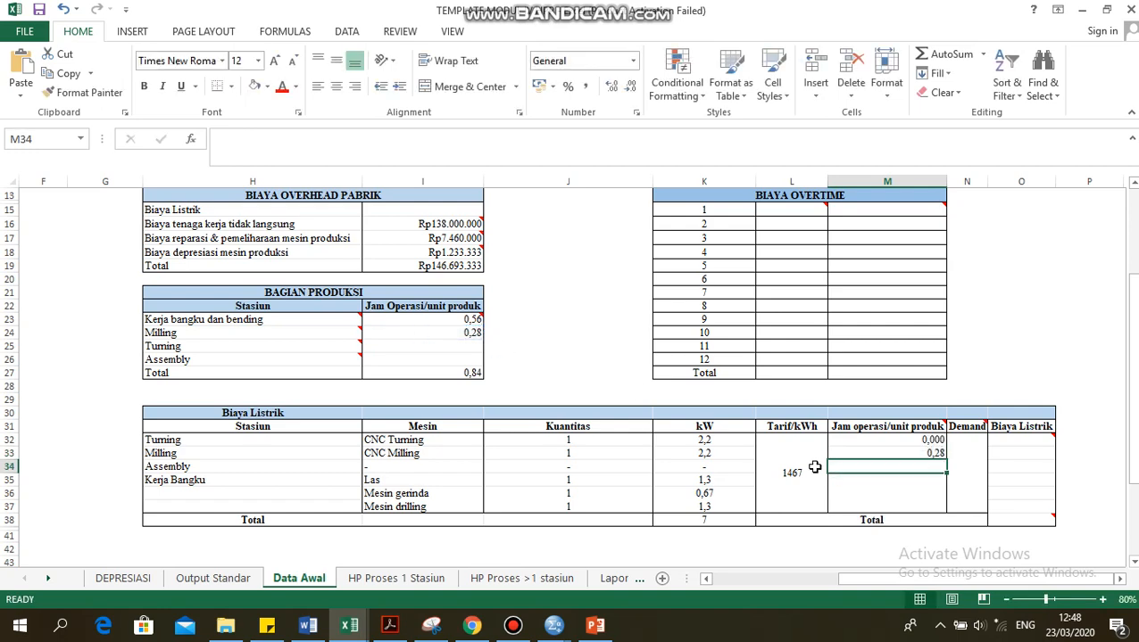
Link the merged Demand cell of the Biaya Listrik table to the Kursi Belajar Unit Produksi in B3
{"action": "left_click", "coordinate": [961, 471]}
{"action": "type", "text": "="}
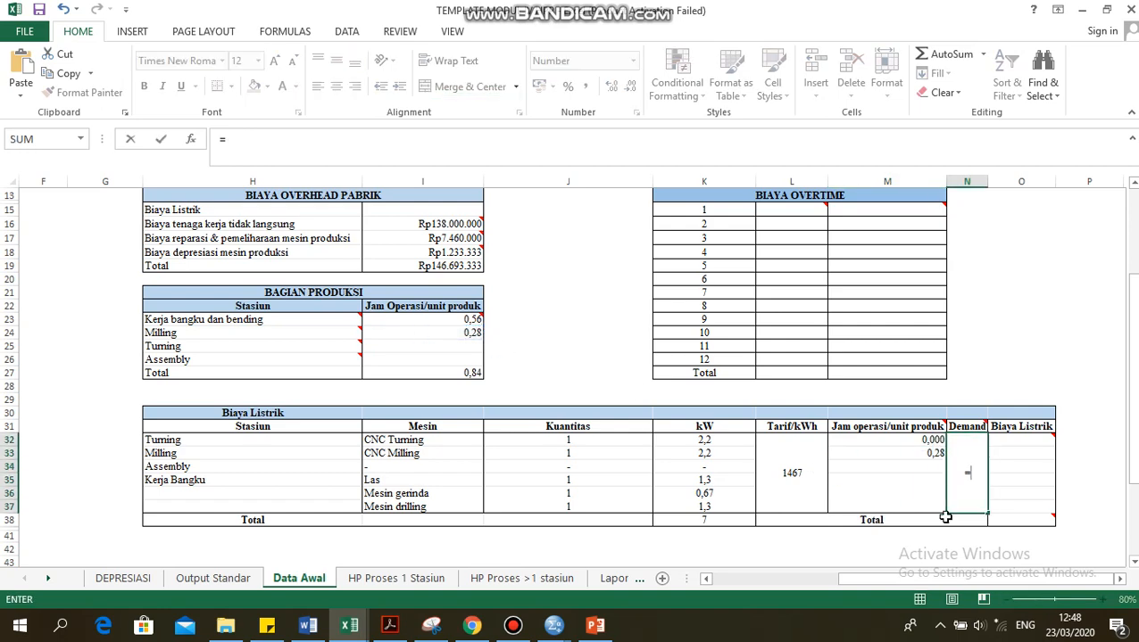
{"action": "left_click_drag", "start_coordinate": [935, 579], "coordinate": [762, 581]}
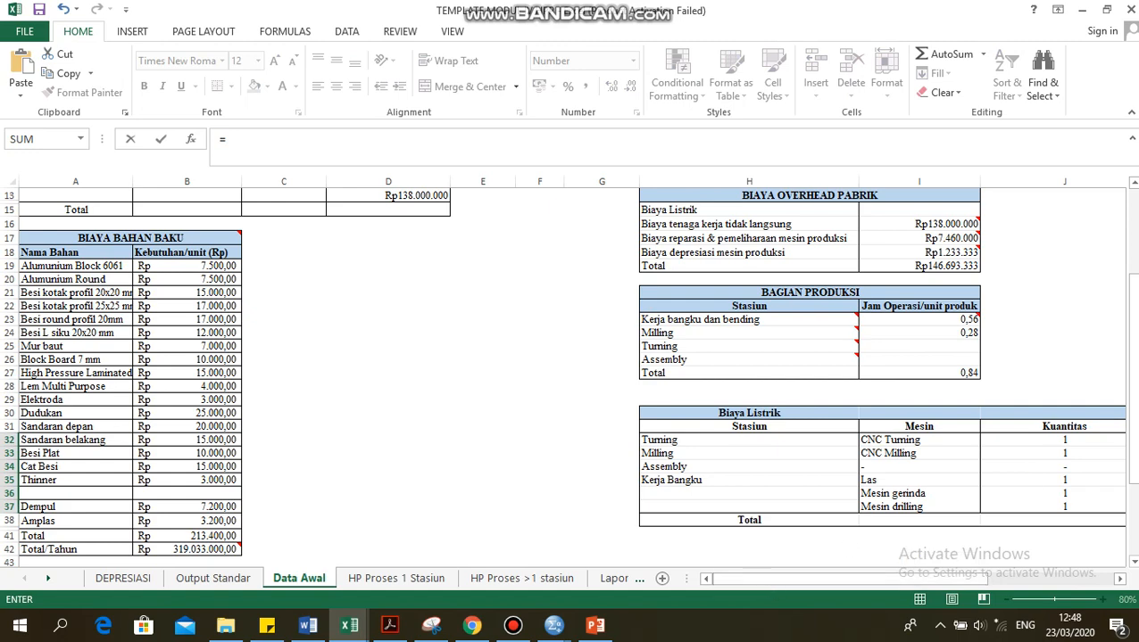
{"action": "scroll", "coordinate": [491, 248], "scroll_direction": "up", "scroll_amount": 4}
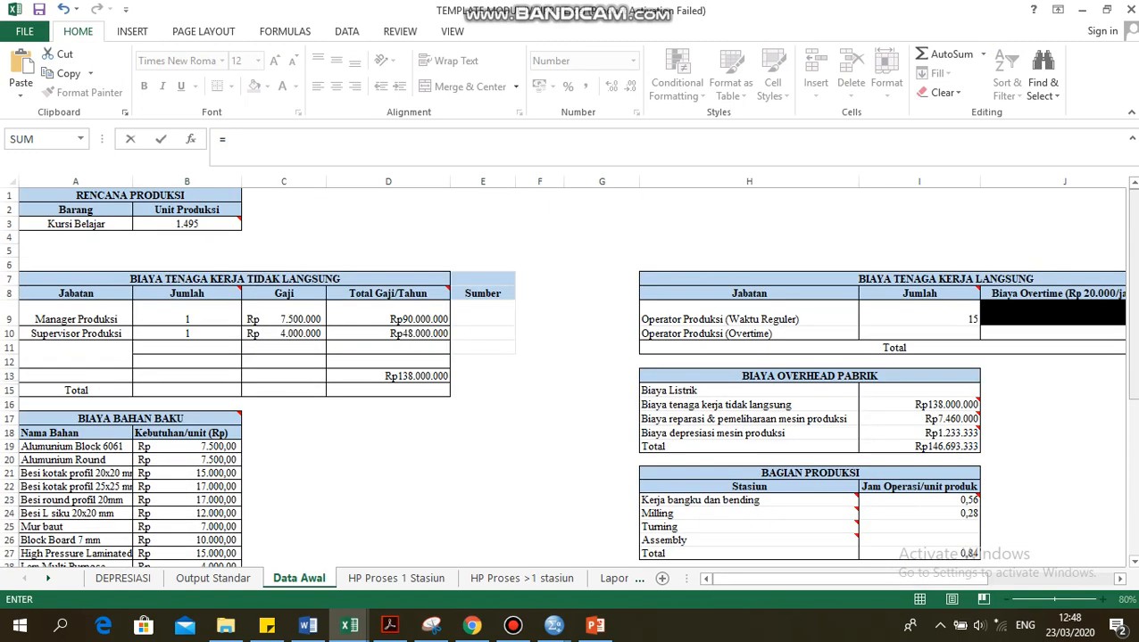
{"action": "left_click", "coordinate": [214, 225]}
{"action": "key", "text": "Return"}
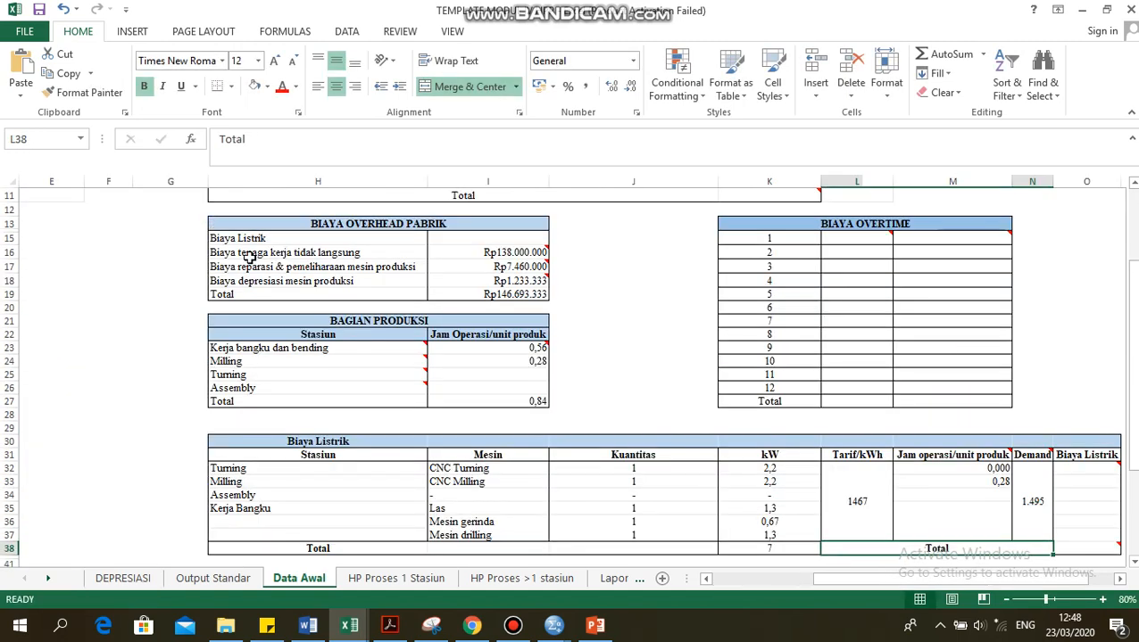
Calculate the Turning electricity cost in O32 as =J32*K32*L32*M32*N32, multiplying quantity, kW, tariff, operating hours and demand
{"action": "left_click", "coordinate": [1075, 468]}
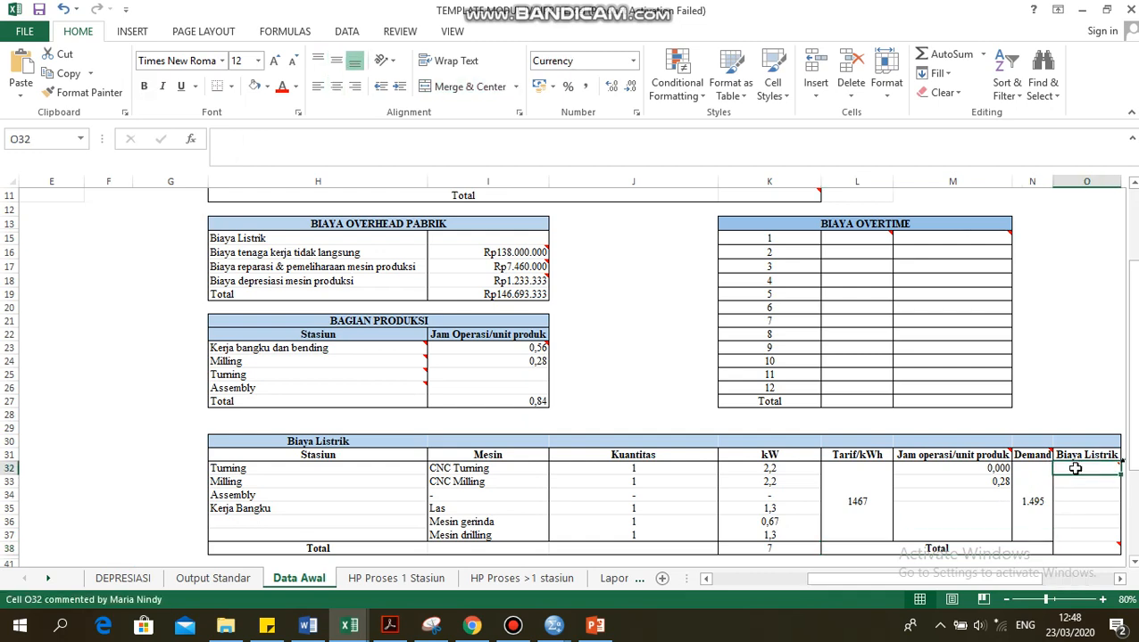
{"action": "type", "text": "="}
{"action": "left_click", "coordinate": [686, 467]}
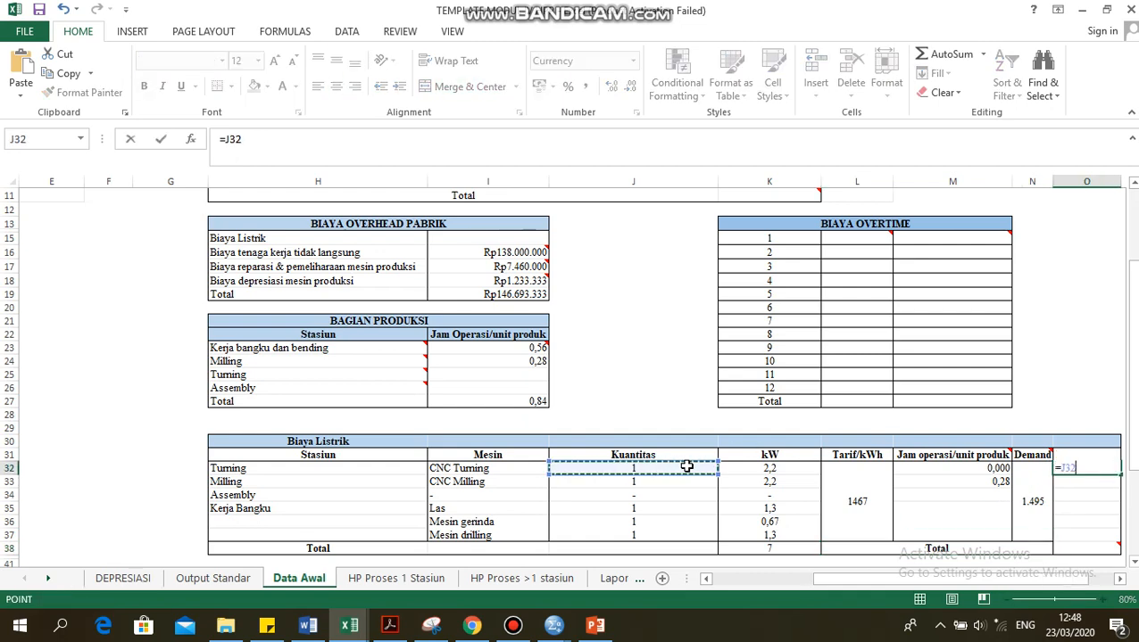
{"action": "type", "text": "*"}
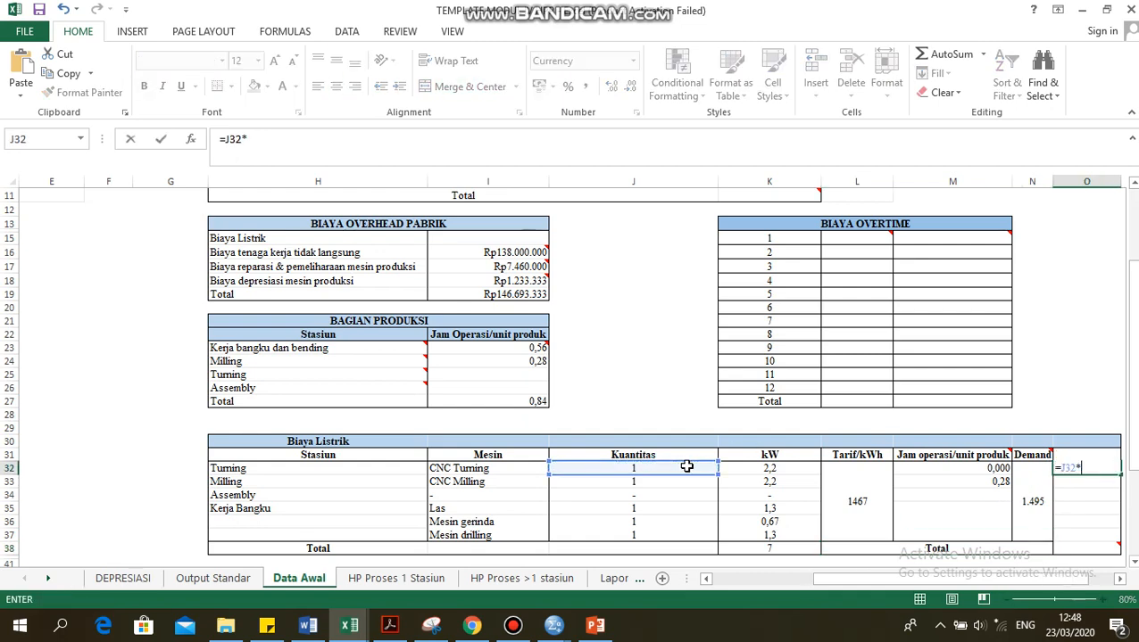
{"action": "left_click", "coordinate": [763, 472]}
{"action": "type", "text": "*"}
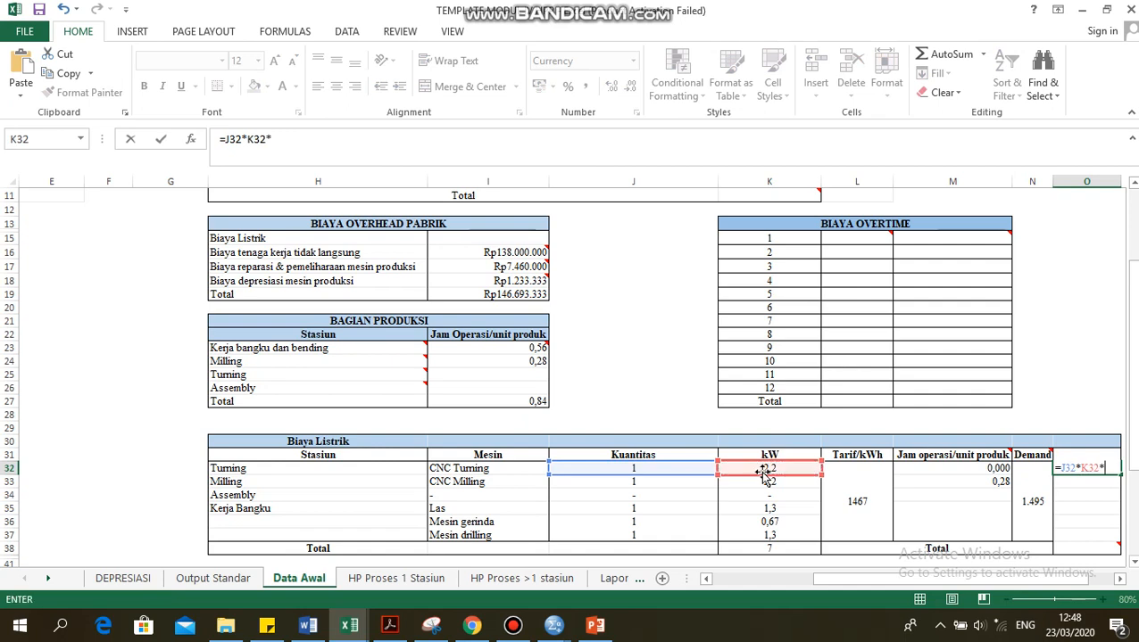
{"action": "left_click", "coordinate": [859, 473]}
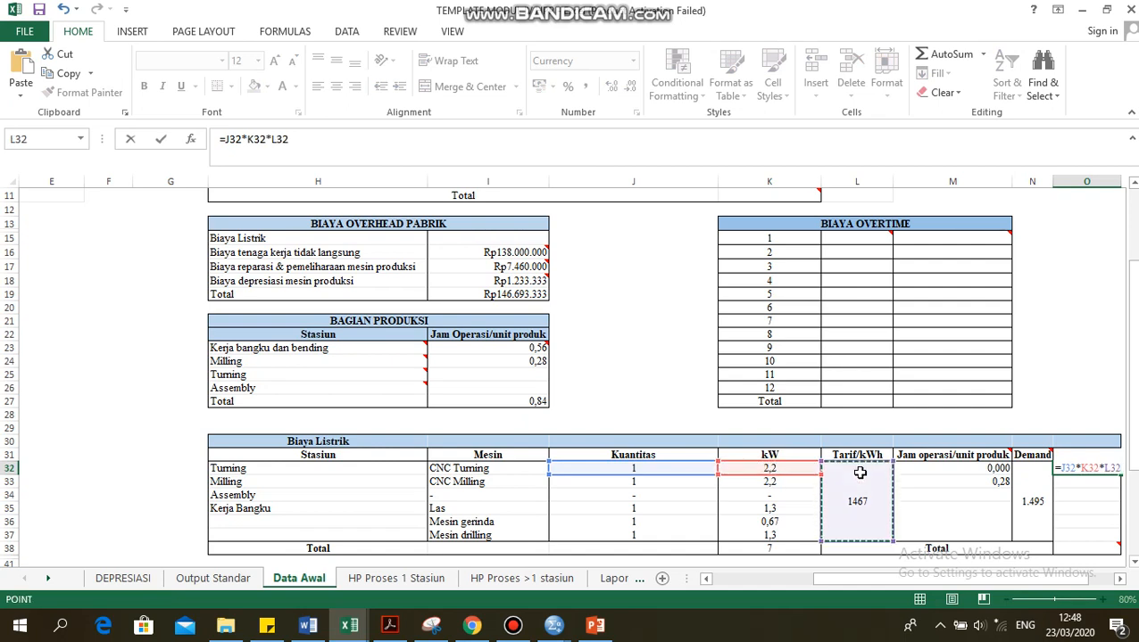
{"action": "type", "text": "*"}
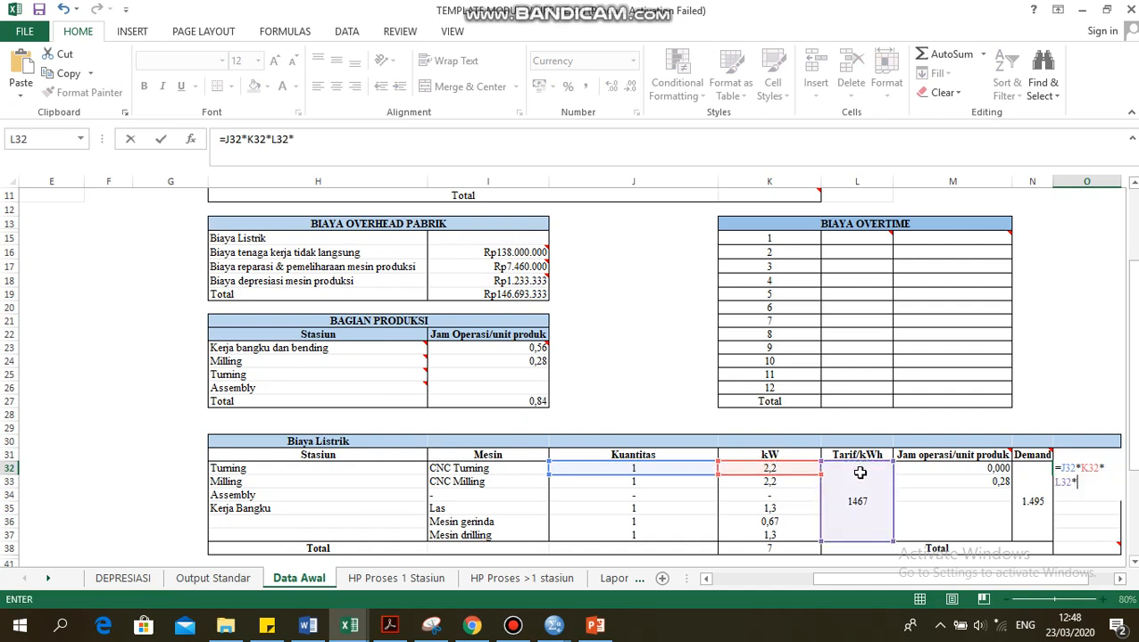
{"action": "left_click", "coordinate": [930, 467]}
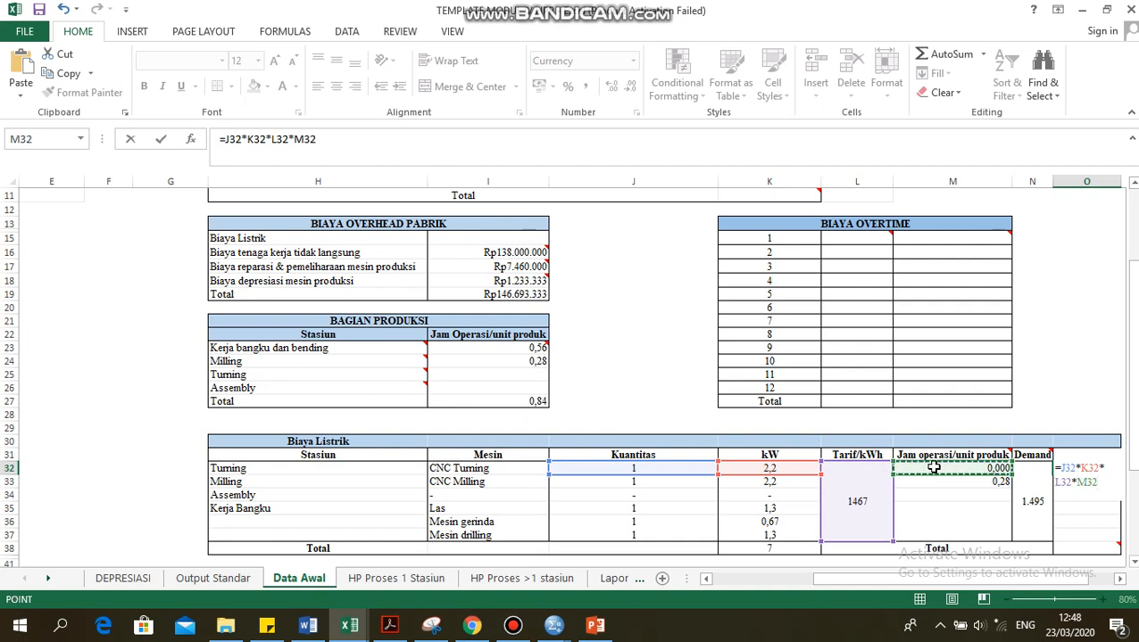
{"action": "type", "text": "*"}
{"action": "left_click", "coordinate": [1026, 495]}
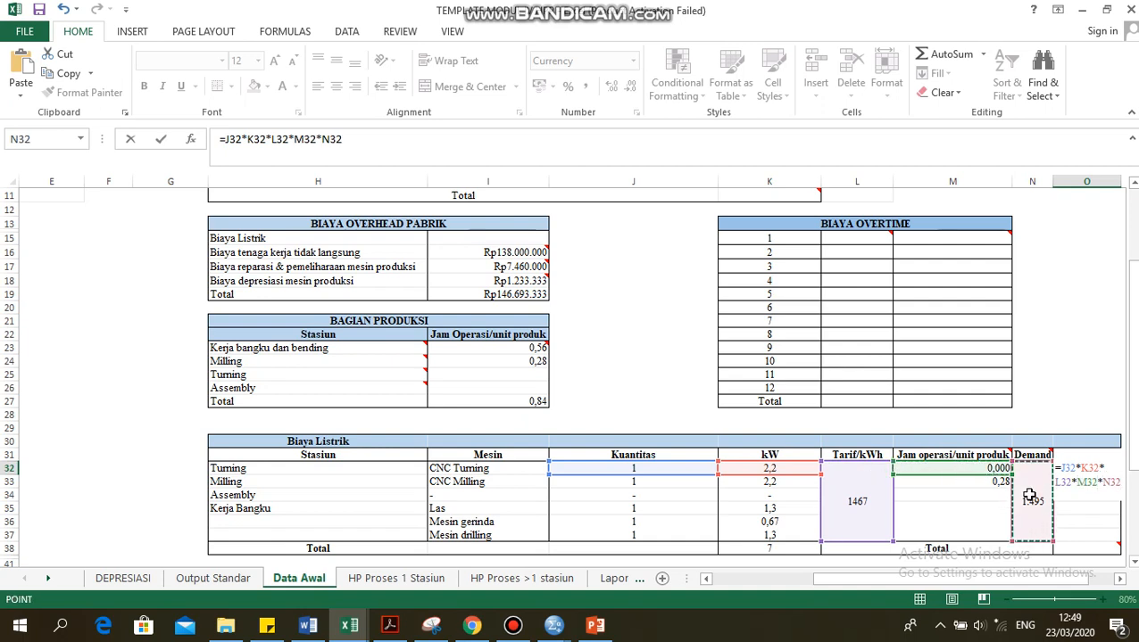
{"action": "key", "text": "Return"}
Total the Biaya Listrik column in O38 with a SUM of O32:O37
{"action": "left_click", "coordinate": [1085, 548]}
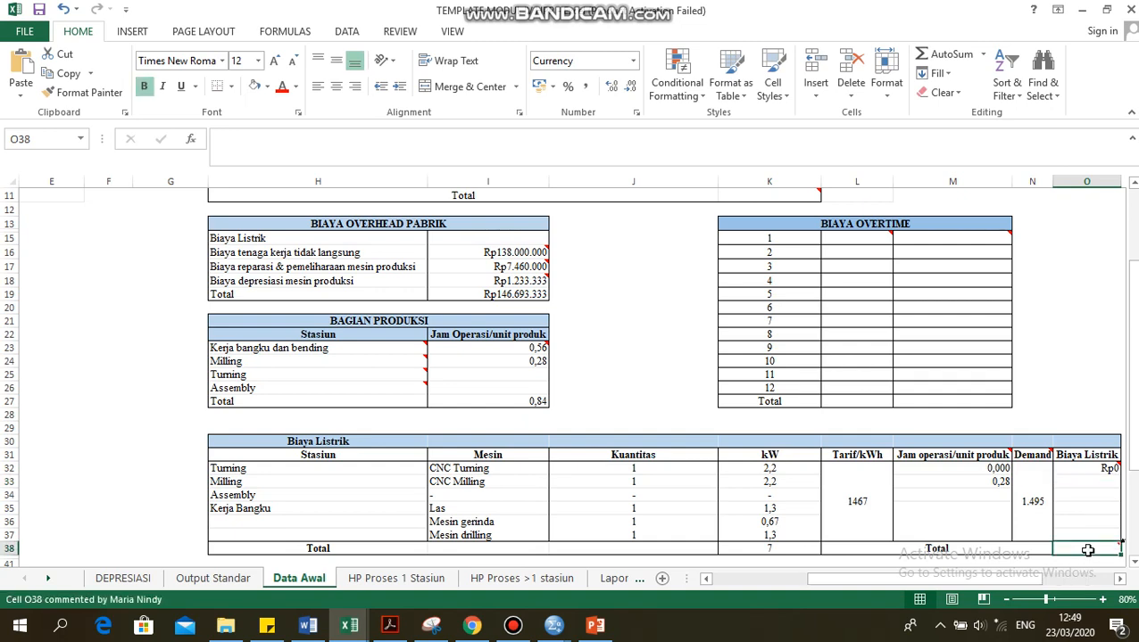
{"action": "left_click", "coordinate": [949, 57]}
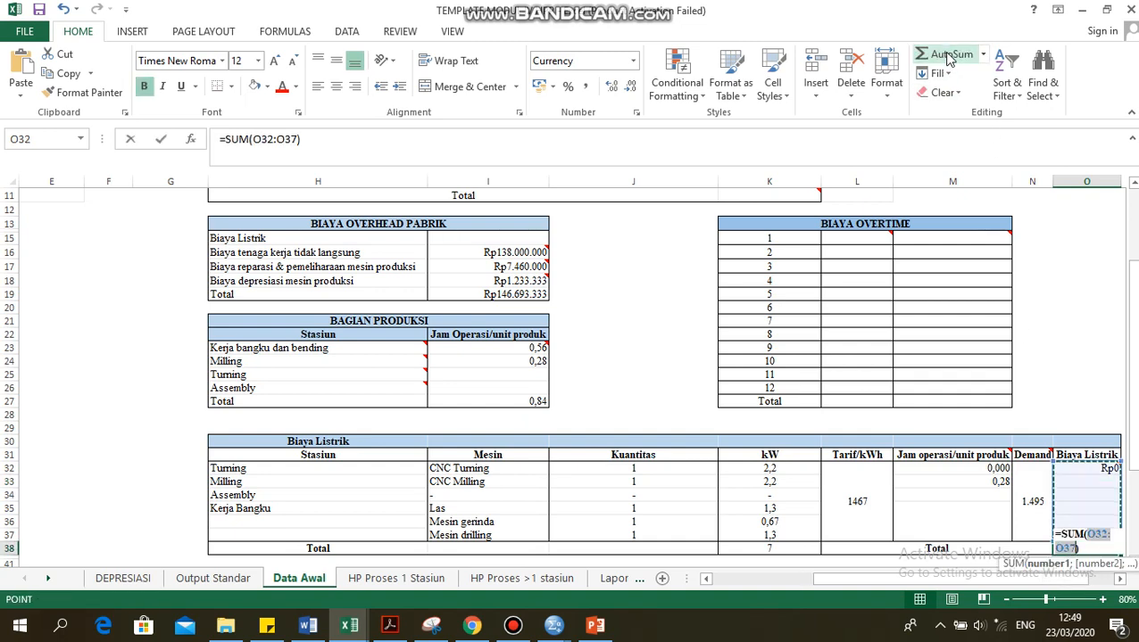
{"action": "key", "text": "Return"}
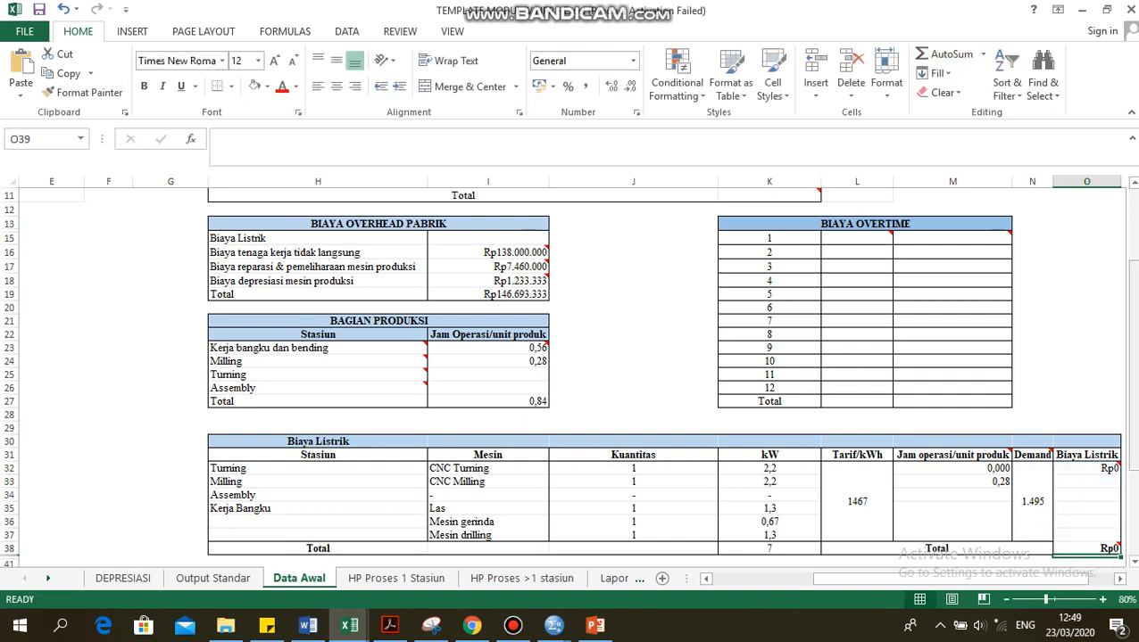
Link Biaya Listrik in the Biaya Overhead Pabrik table, cell I15, to the electricity cost total in O38
{"action": "left_click_drag", "start_coordinate": [1134, 378], "coordinate": [1135, 330]}
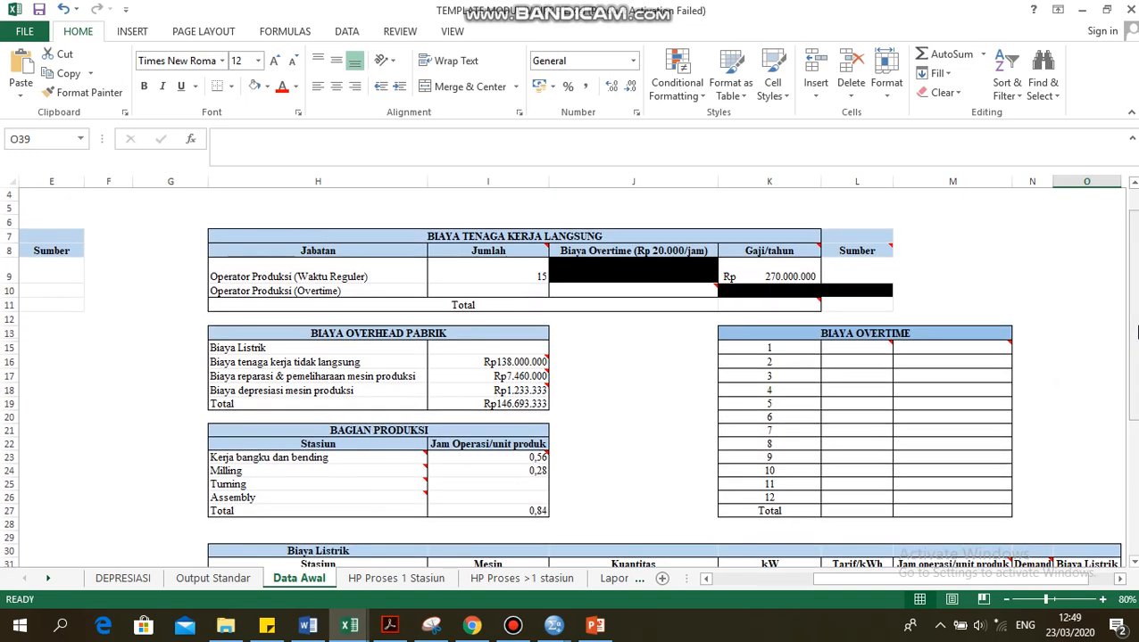
{"action": "left_click", "coordinate": [494, 347]}
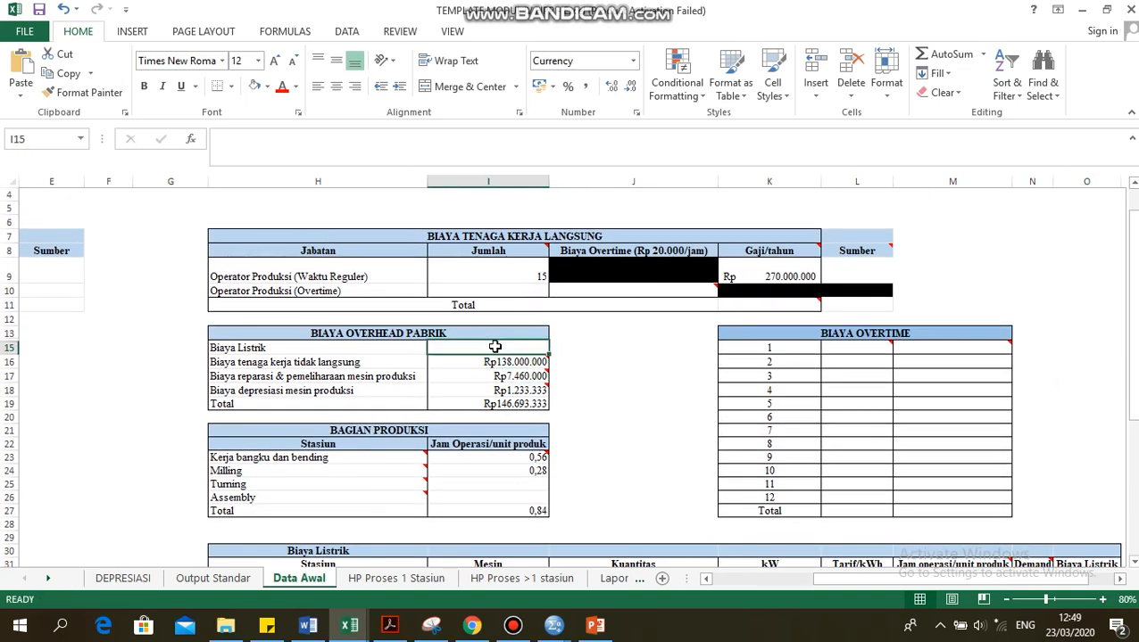
{"action": "type", "text": "="}
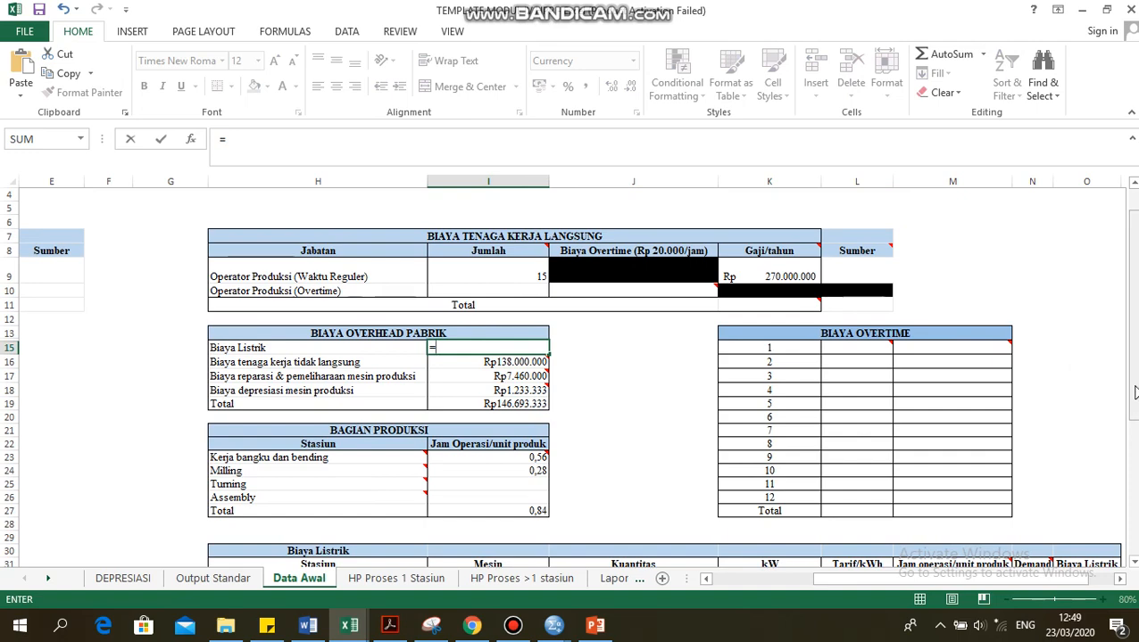
{"action": "left_click_drag", "start_coordinate": [1133, 393], "coordinate": [1131, 491]}
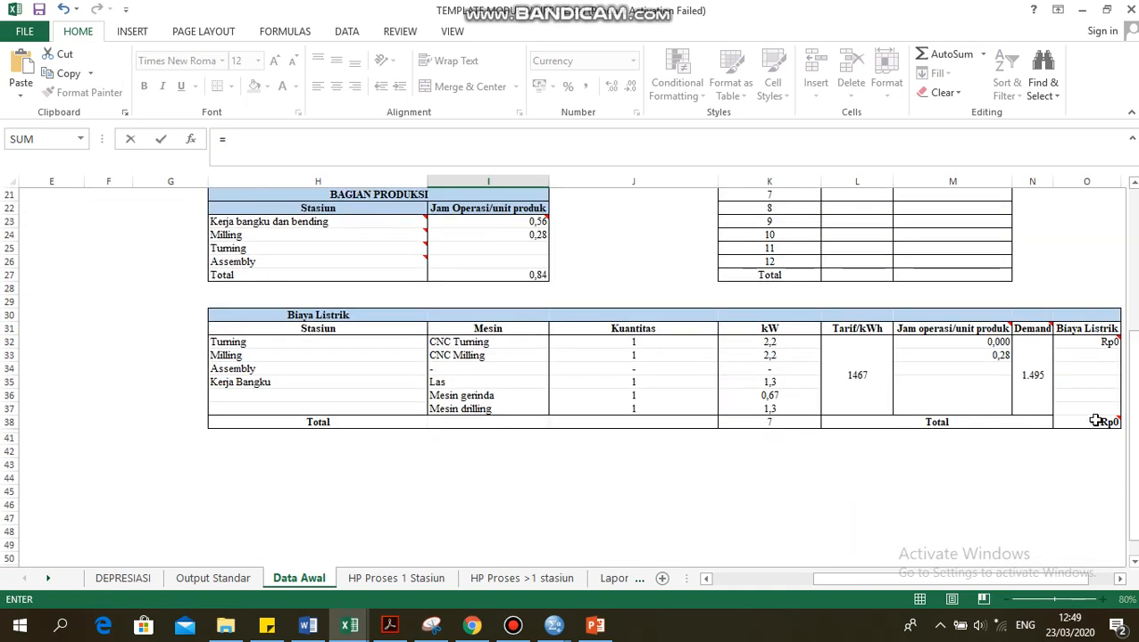
{"action": "left_click", "coordinate": [1096, 420]}
{"action": "key", "text": "Return"}
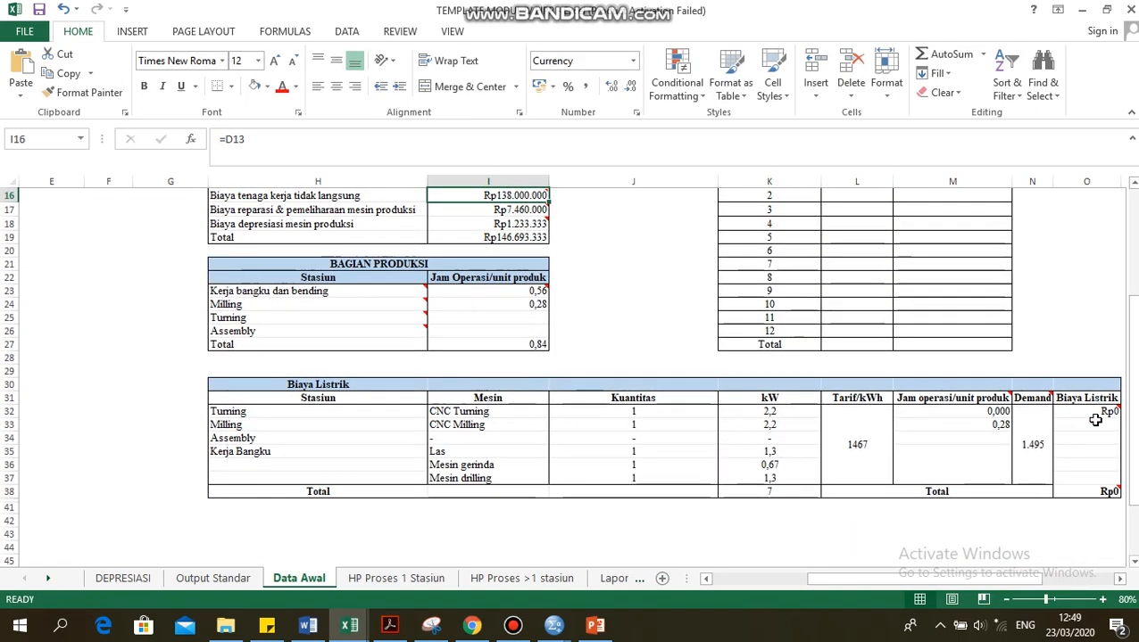
Read the comments on the period 1 cells L15 and M15 of the Biaya Overtime table
{"action": "left_click", "coordinate": [653, 332]}
{"action": "left_click_drag", "start_coordinate": [1134, 403], "coordinate": [1135, 330]}
{"action": "left_click", "coordinate": [1026, 319]}
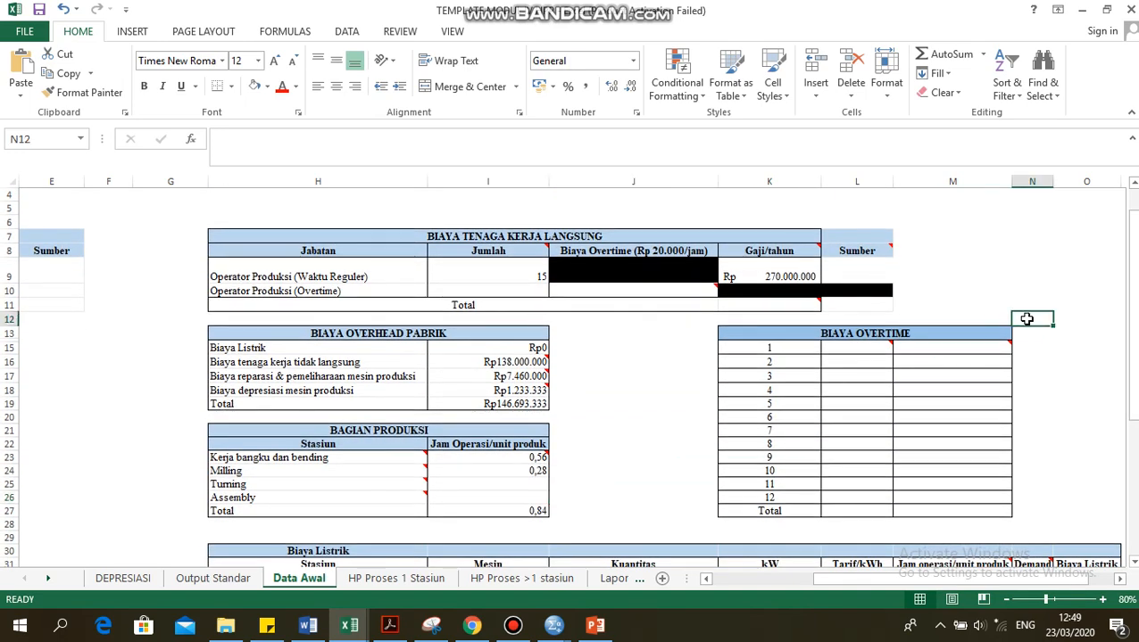
{"action": "mouse_move", "coordinate": [898, 348]}
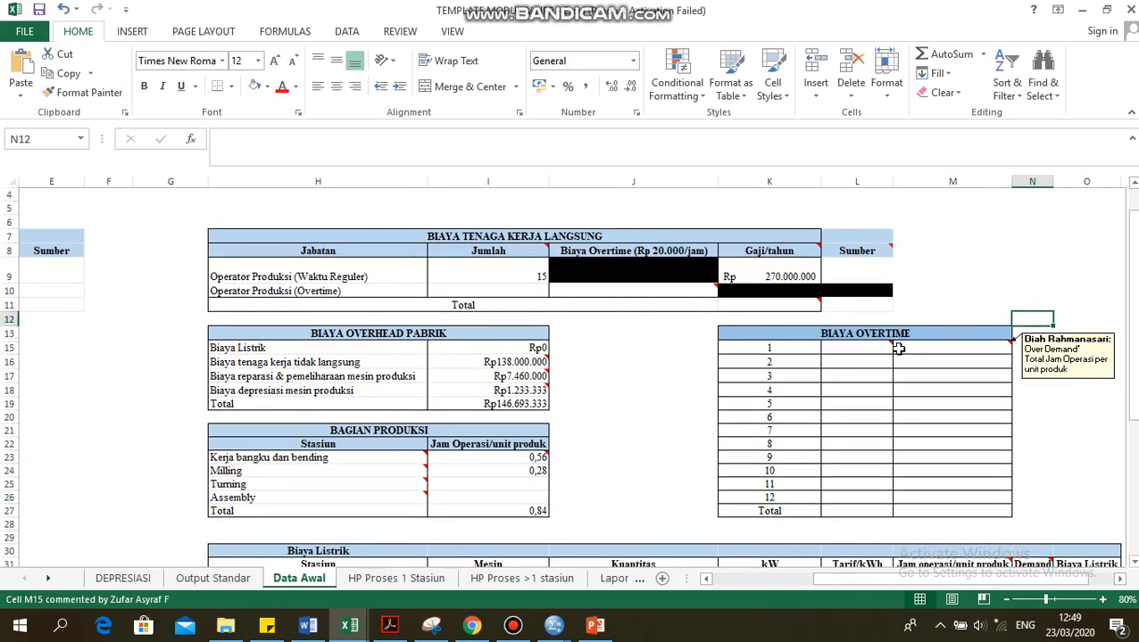
{"action": "left_click", "coordinate": [872, 349]}
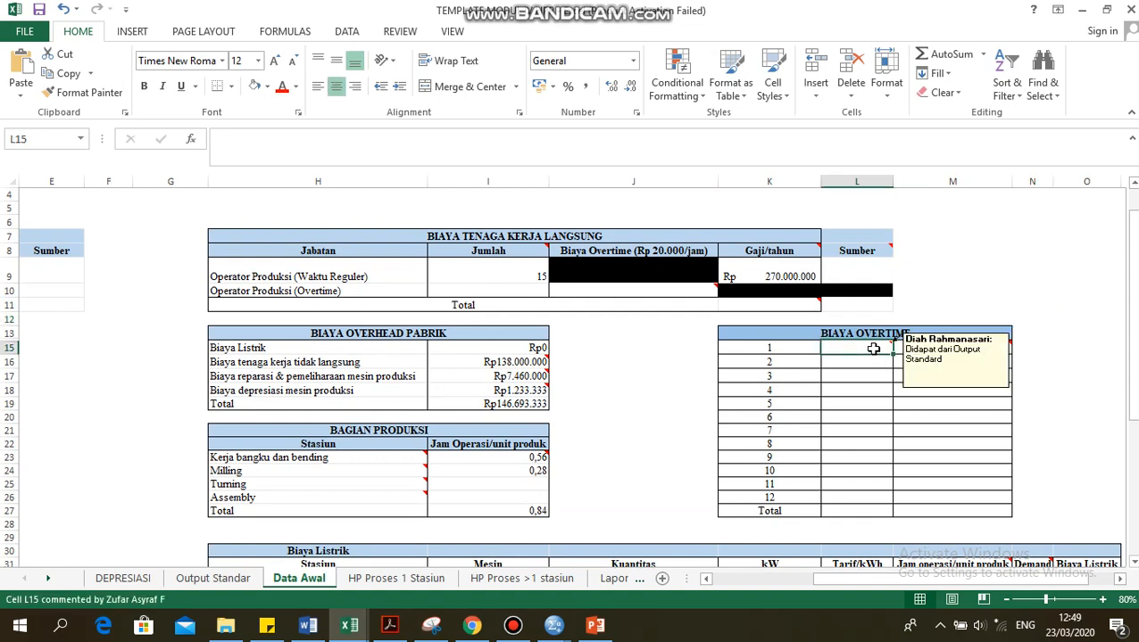
{"action": "left_click", "coordinate": [793, 351]}
{"action": "left_click", "coordinate": [842, 351]}
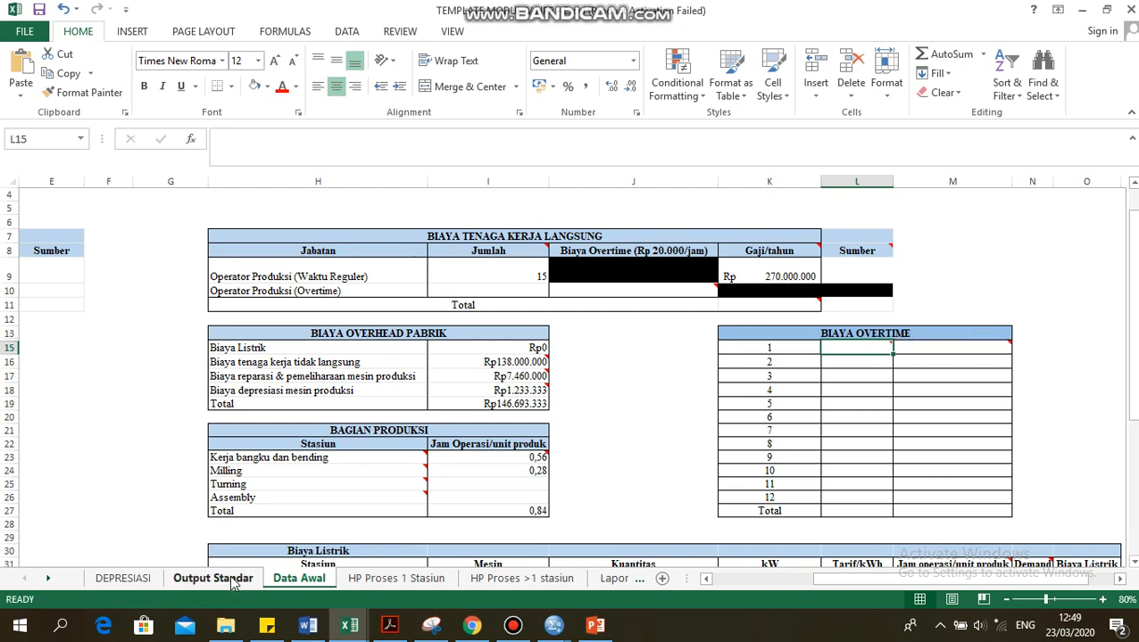
Compare the historical demand with the company's standard output on the Output Standar sheet for periods 3 and 1
{"action": "left_click", "coordinate": [214, 578]}
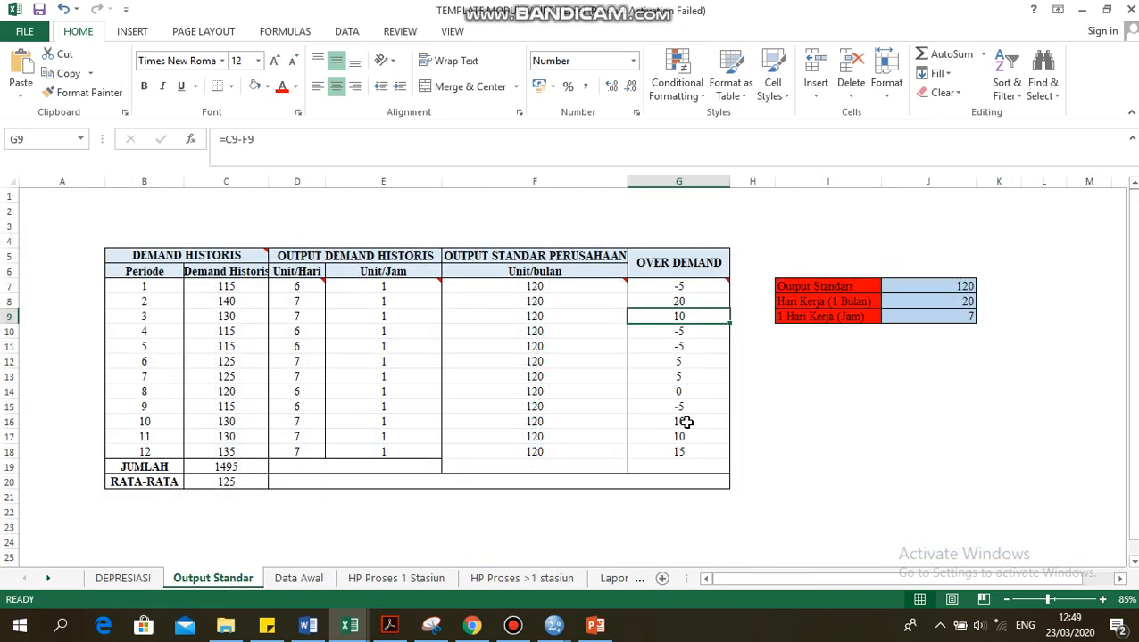
{"action": "left_click", "coordinate": [238, 319]}
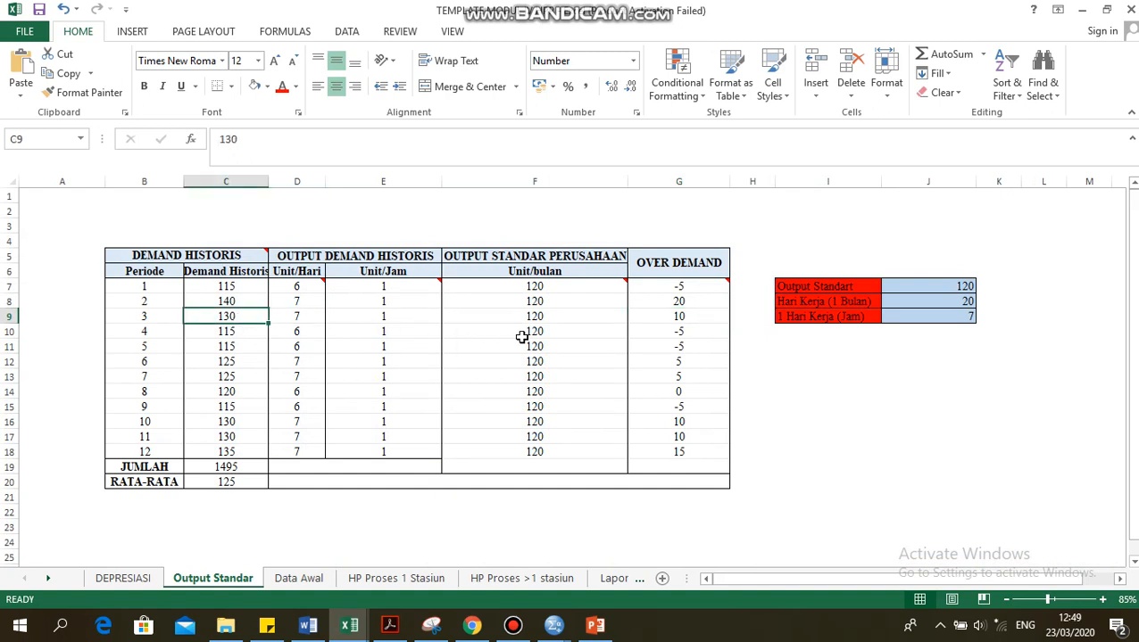
{"action": "left_click", "coordinate": [557, 314]}
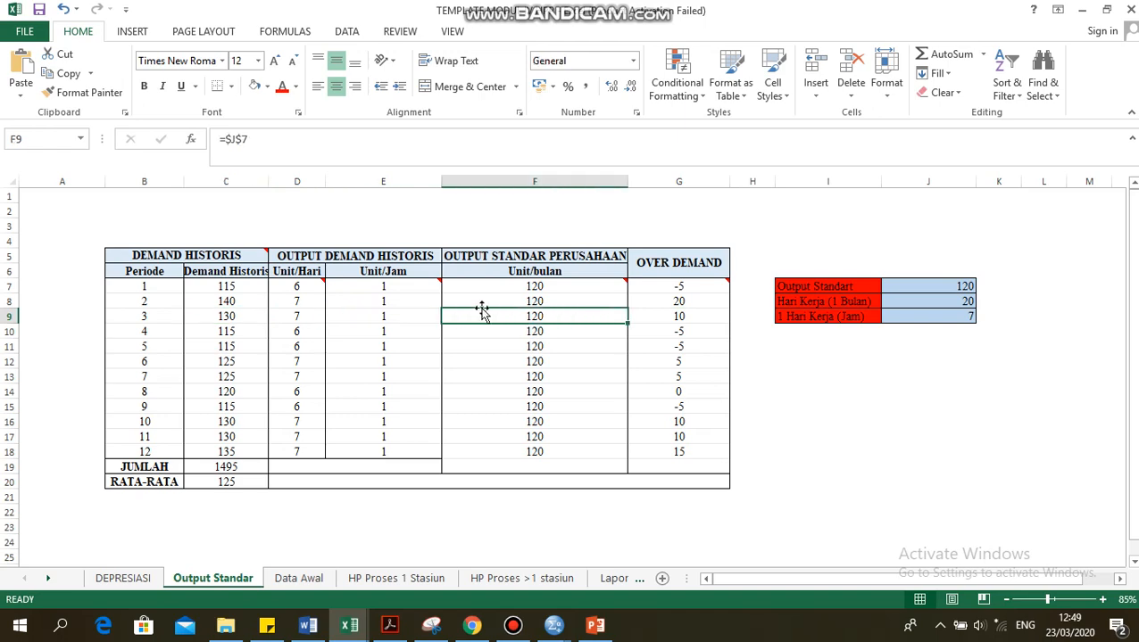
{"action": "left_click", "coordinate": [300, 578]}
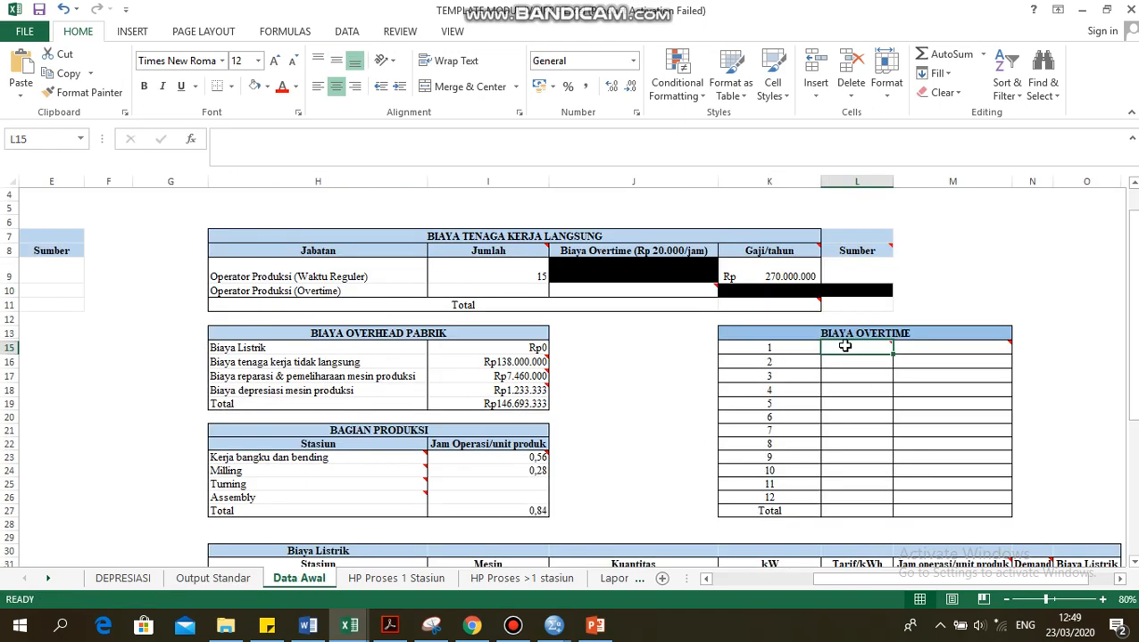
{"action": "left_click", "coordinate": [217, 580]}
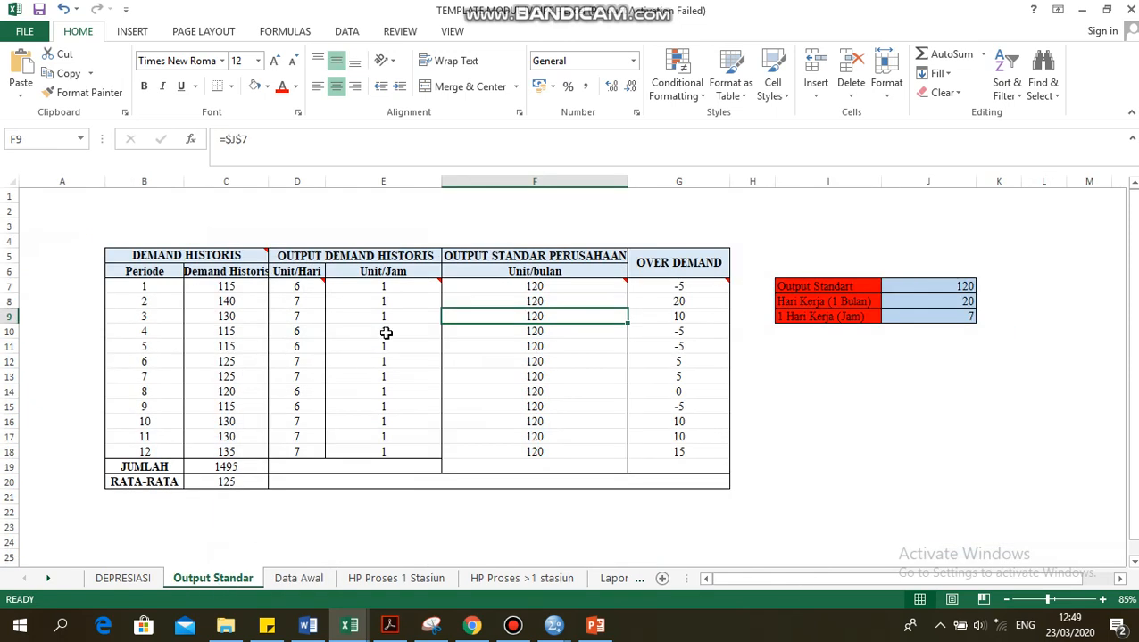
{"action": "left_click", "coordinate": [246, 289]}
{"action": "mouse_move", "coordinate": [559, 288]}
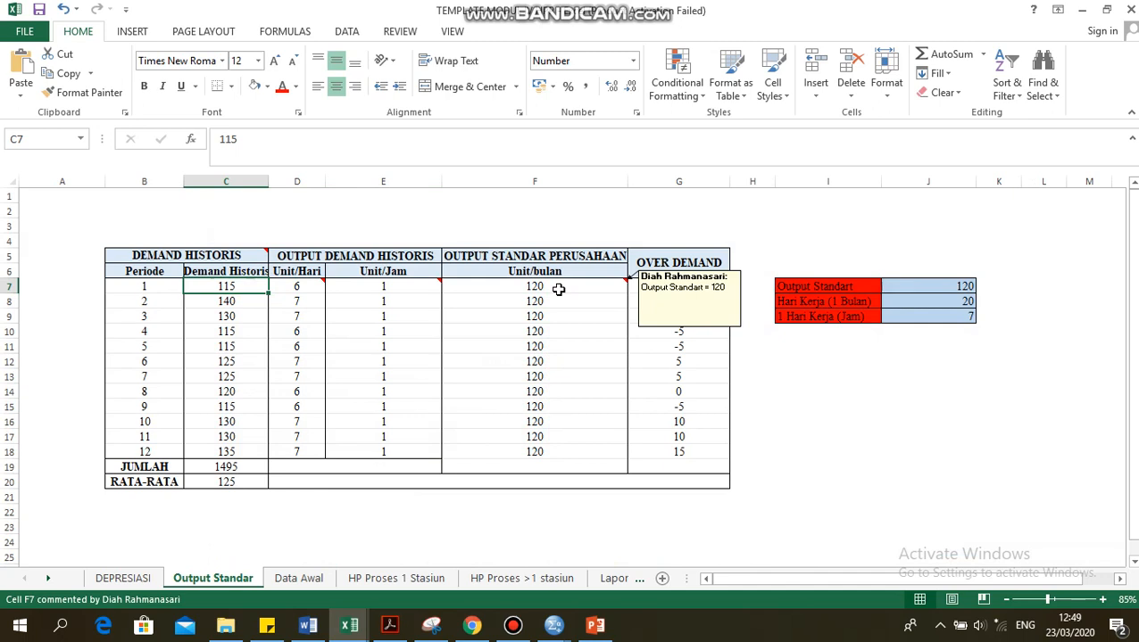
{"action": "left_click", "coordinate": [559, 288]}
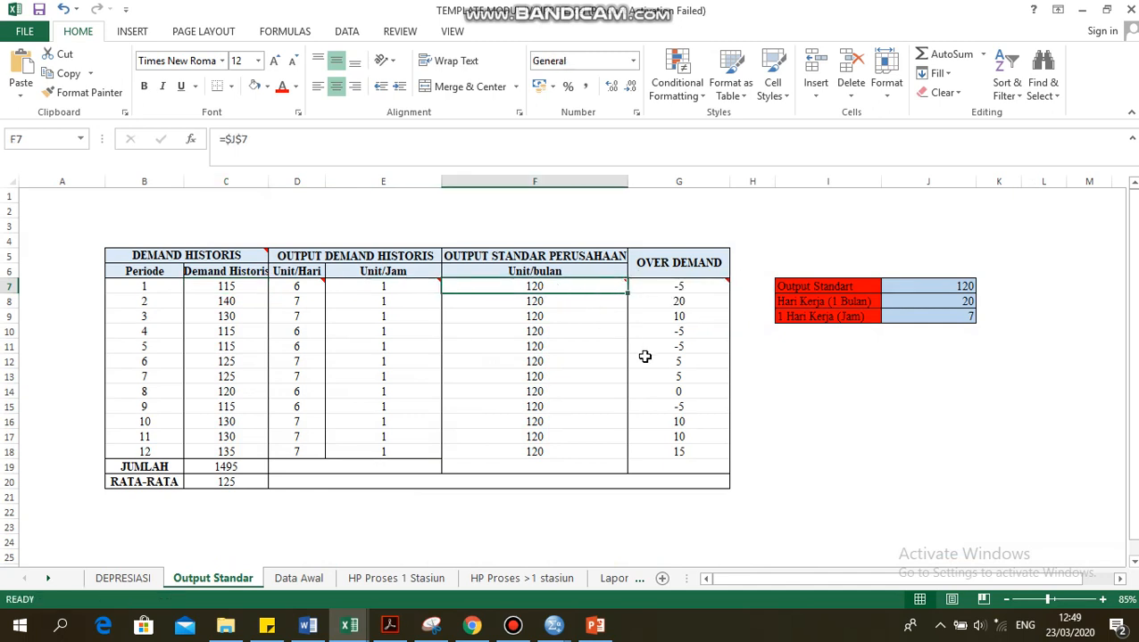
Enter 0 in both period 1 cells, L15 and M15, of the Biaya Overtime table on the Data Awal sheet
{"action": "left_click", "coordinate": [304, 579]}
{"action": "type", "text": "0"}
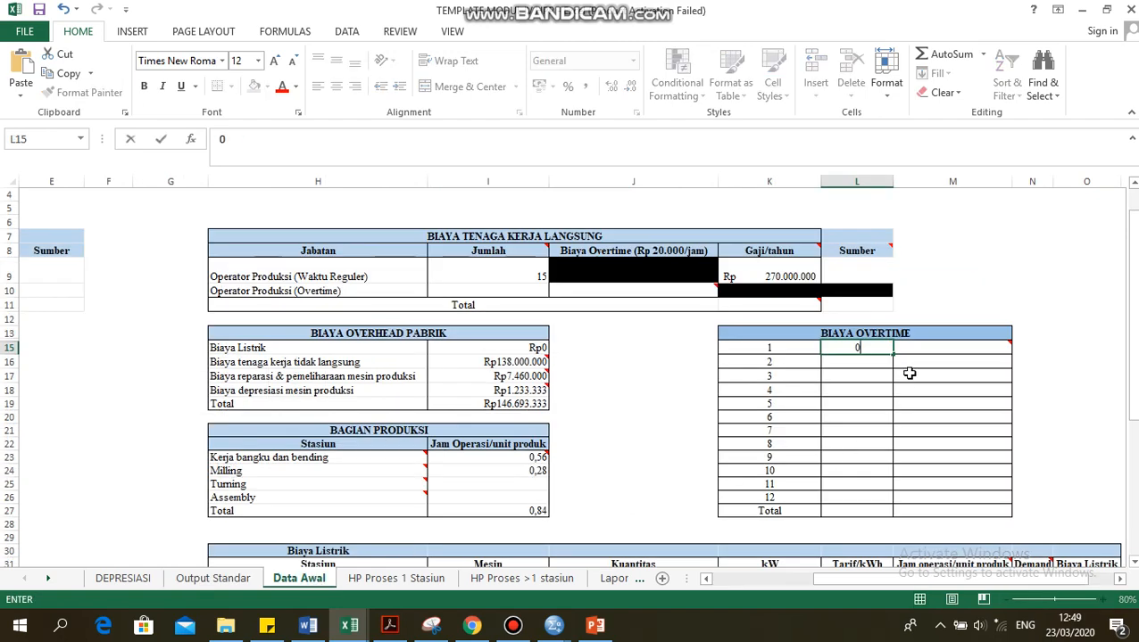
{"action": "key", "text": "Tab"}
{"action": "type", "text": "0"}
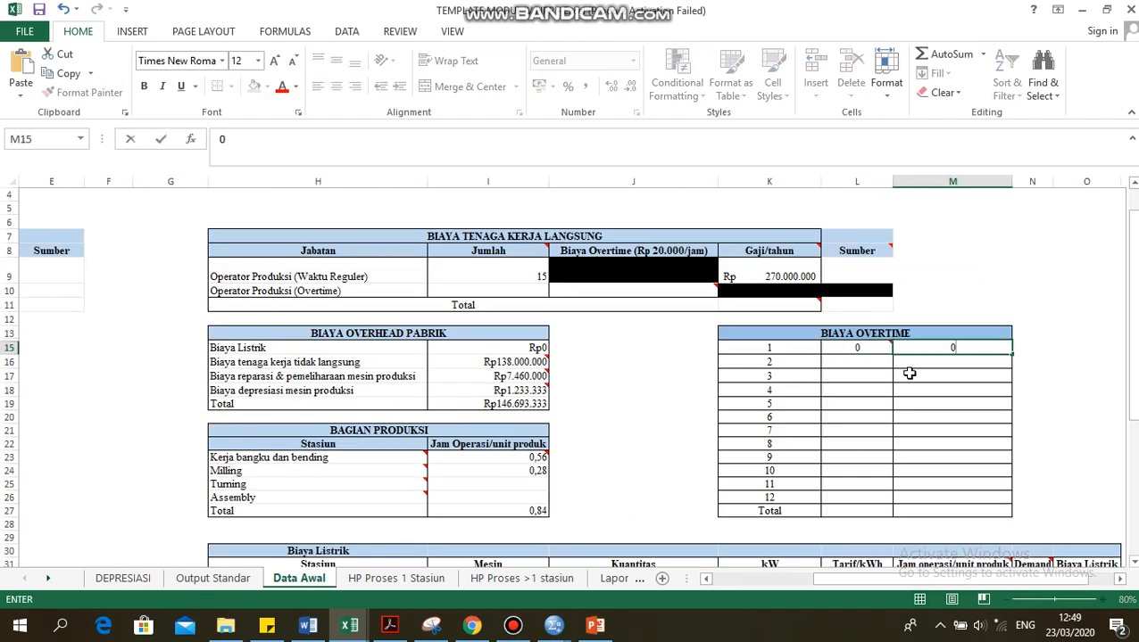
Compare period 2's historical demand, standard output and over demand on the Output Standar sheet
{"action": "left_click", "coordinate": [863, 361]}
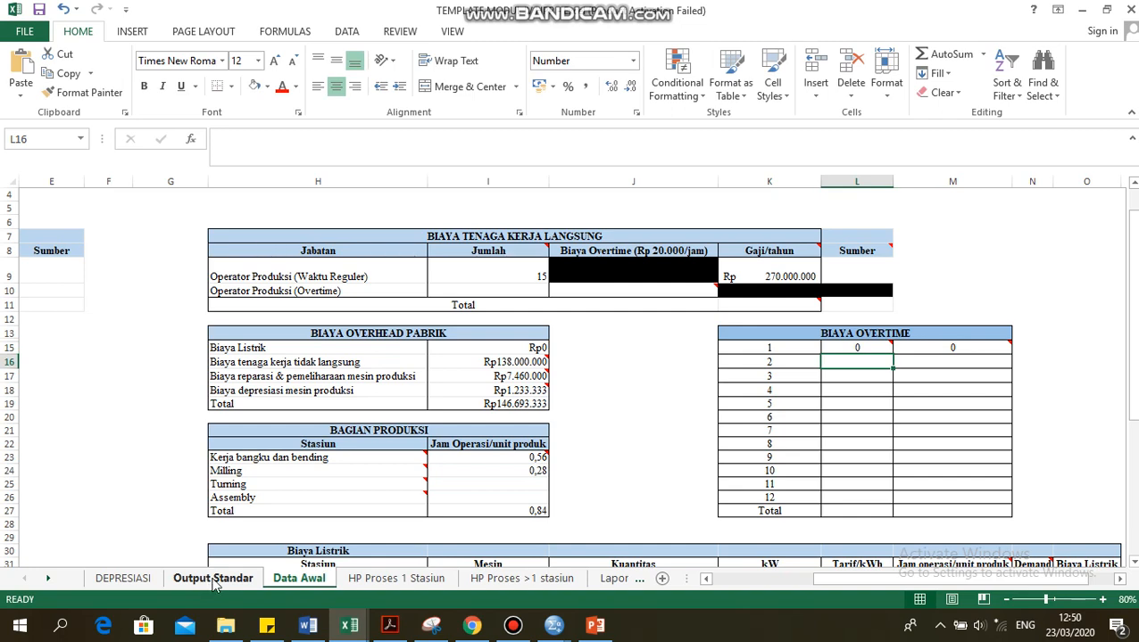
{"action": "left_click", "coordinate": [214, 579]}
{"action": "left_click", "coordinate": [256, 302]}
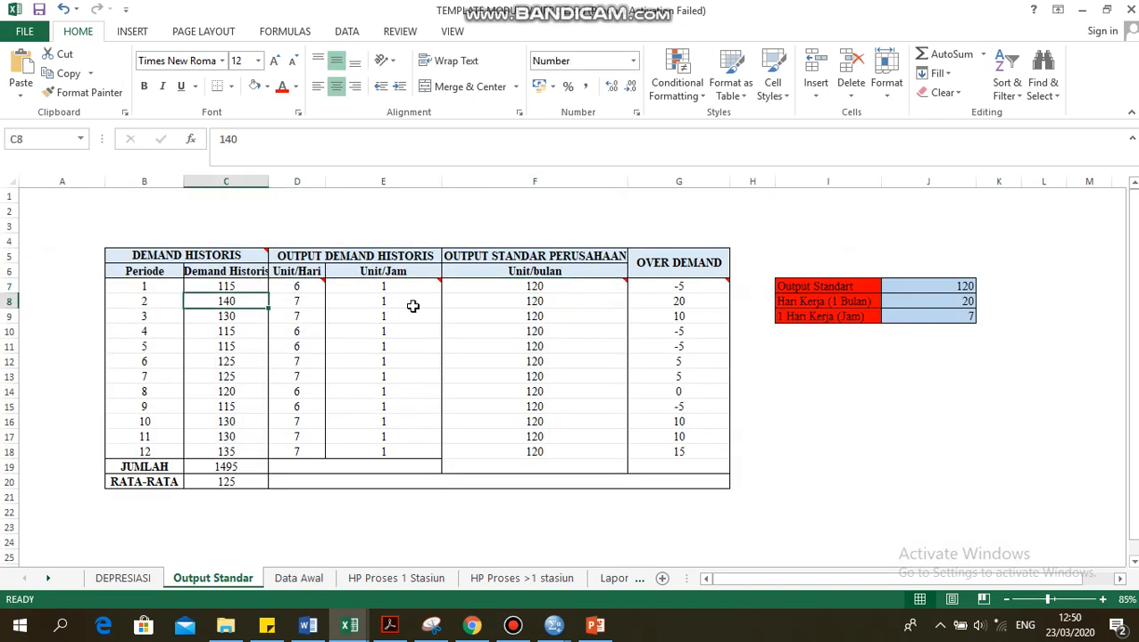
{"action": "left_click", "coordinate": [538, 303]}
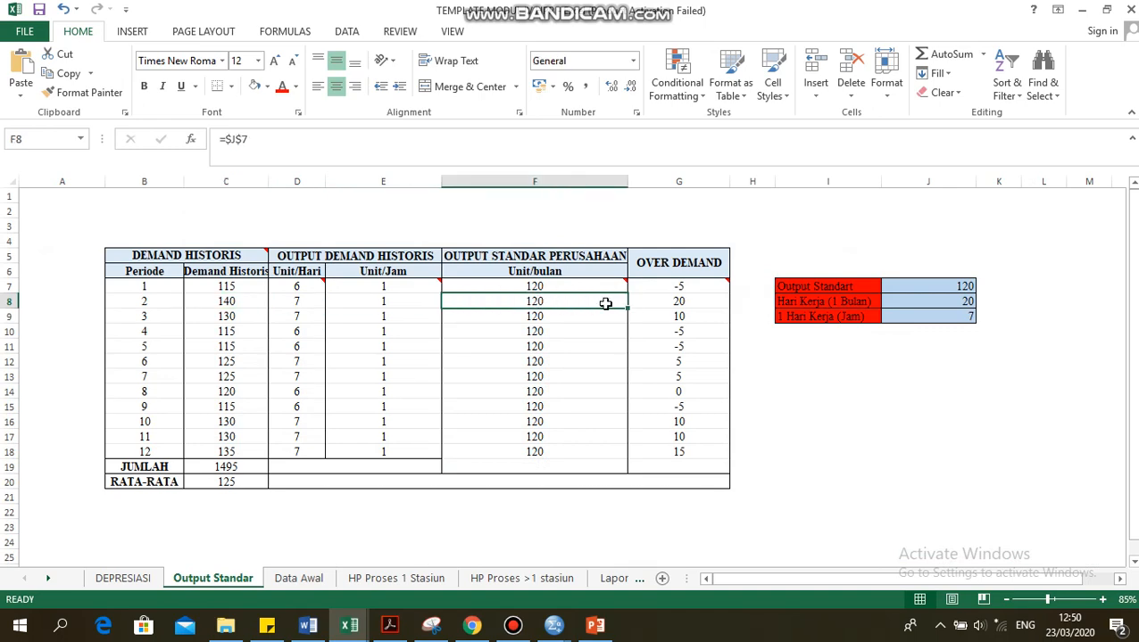
{"action": "left_click", "coordinate": [681, 302]}
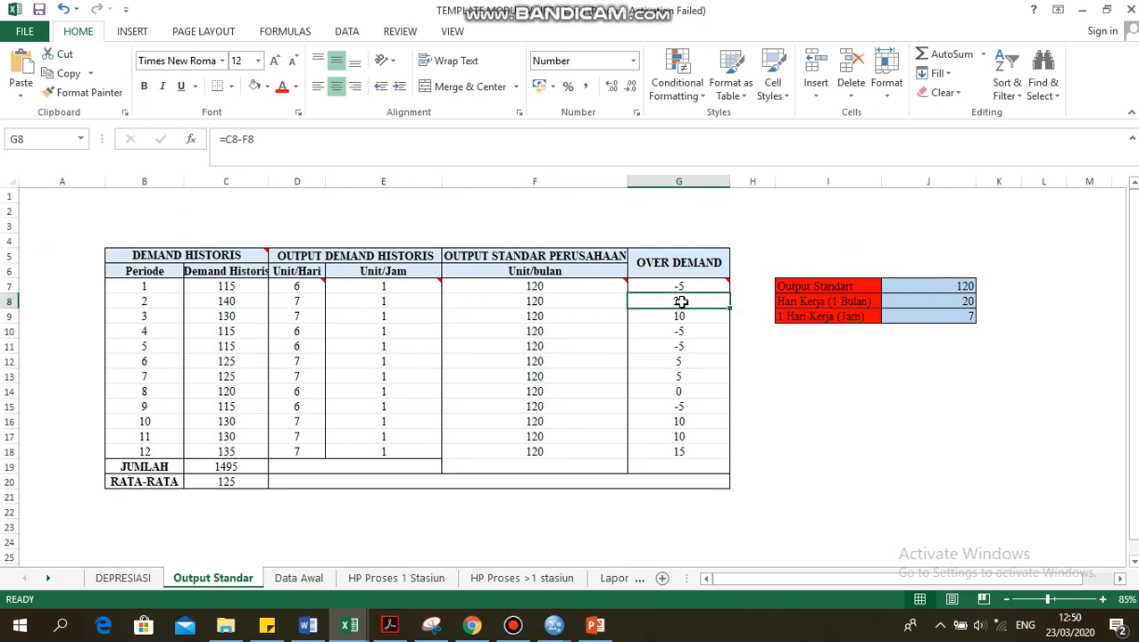
Link period 2's cell L16 in the Biaya Overtime table on Data Awal to the over demand in 'Output Standar'!G8
{"action": "left_click", "coordinate": [299, 579]}
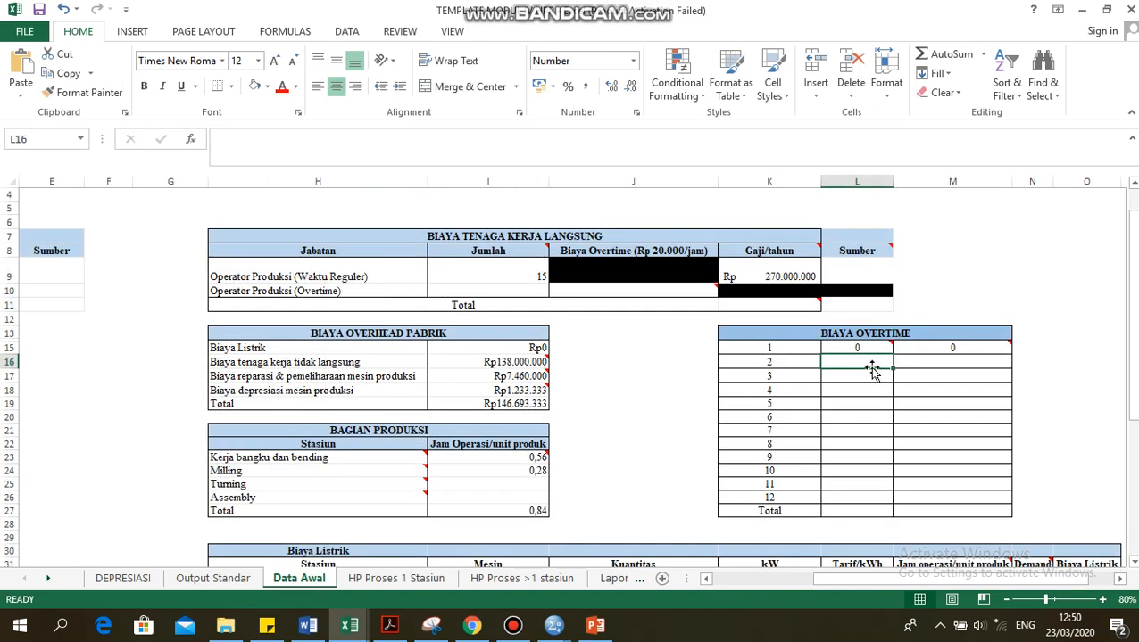
{"action": "type", "text": "="}
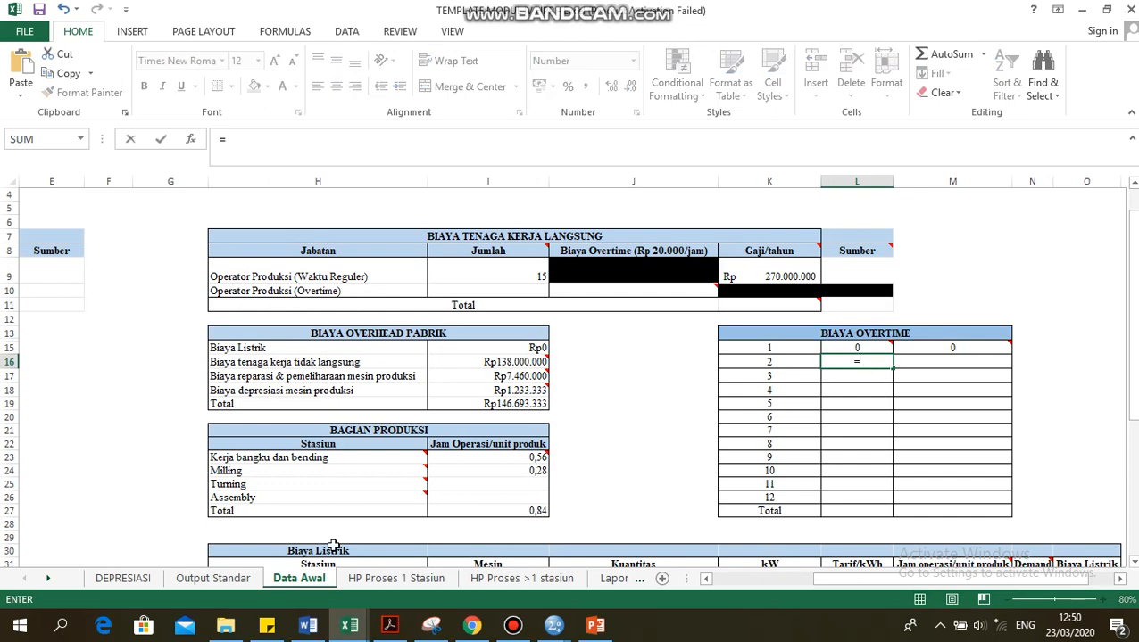
{"action": "left_click", "coordinate": [213, 578]}
{"action": "left_click", "coordinate": [694, 303]}
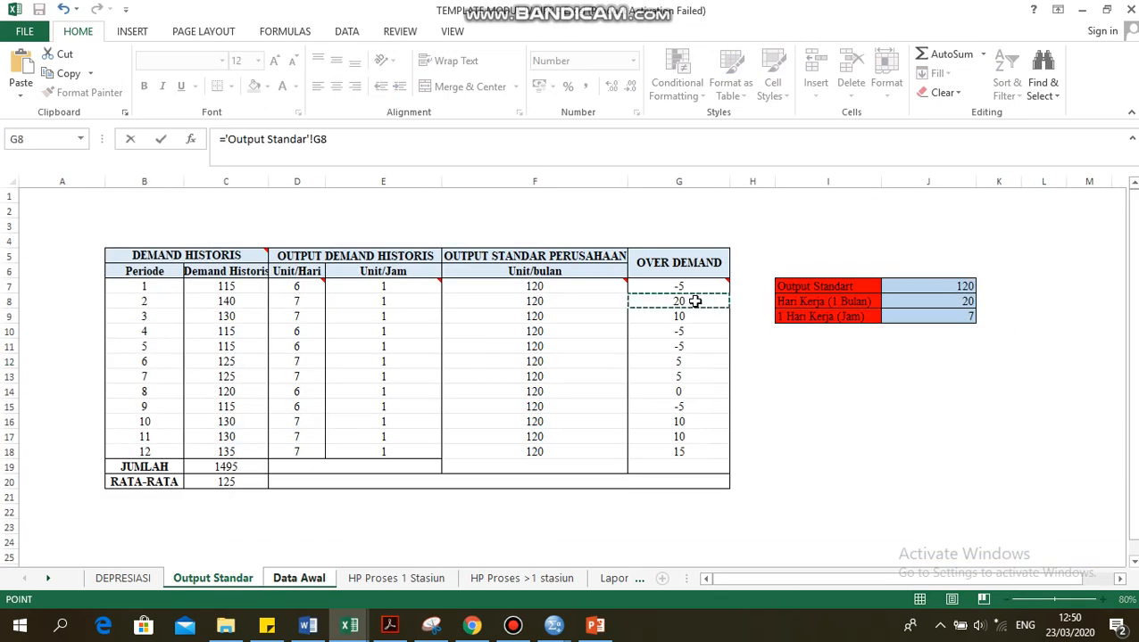
{"action": "key", "text": "Return"}
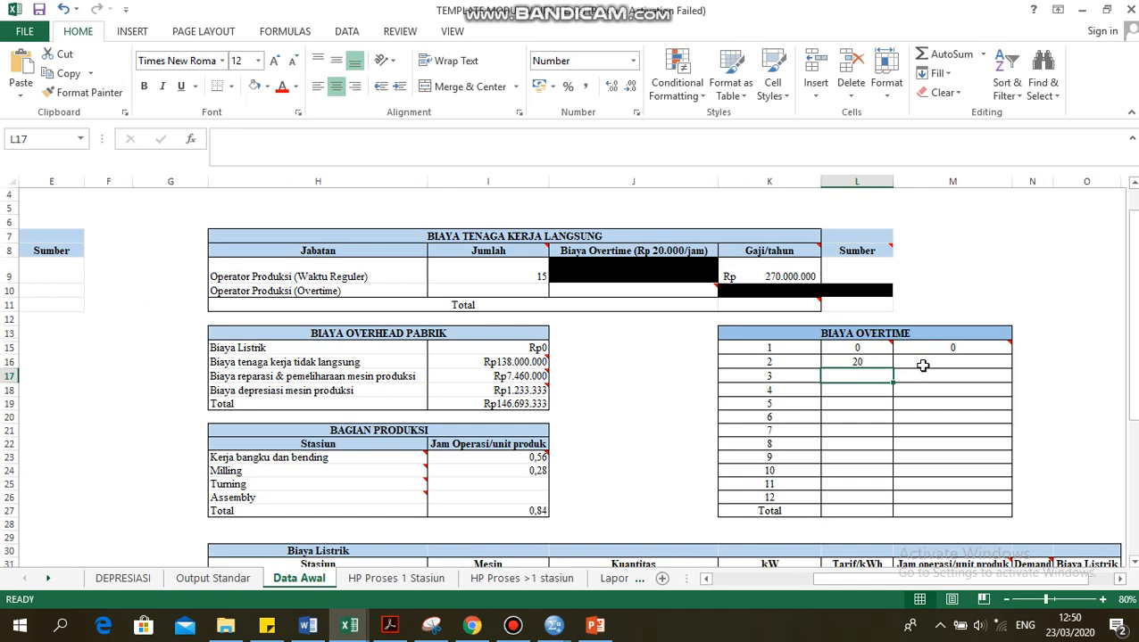
Calculate period 2's overtime hours in M16 with =L16*I27, multiplying the over demand by the total operating hours per unit
{"action": "left_click", "coordinate": [922, 366]}
{"action": "type", "text": "="}
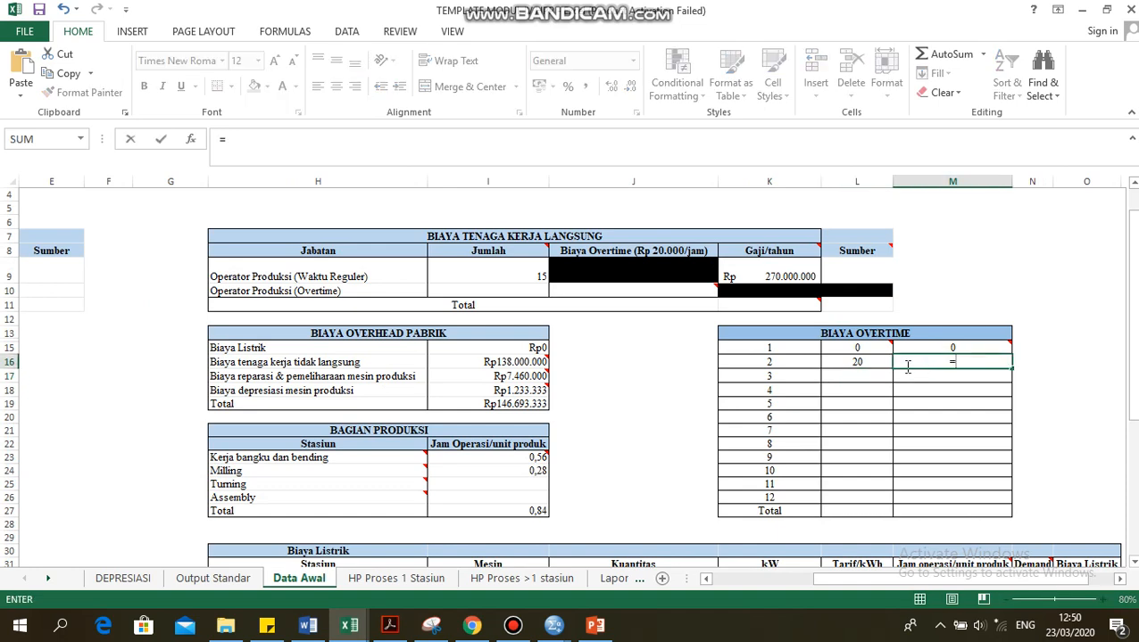
{"action": "left_click", "coordinate": [860, 365]}
{"action": "type", "text": "*"}
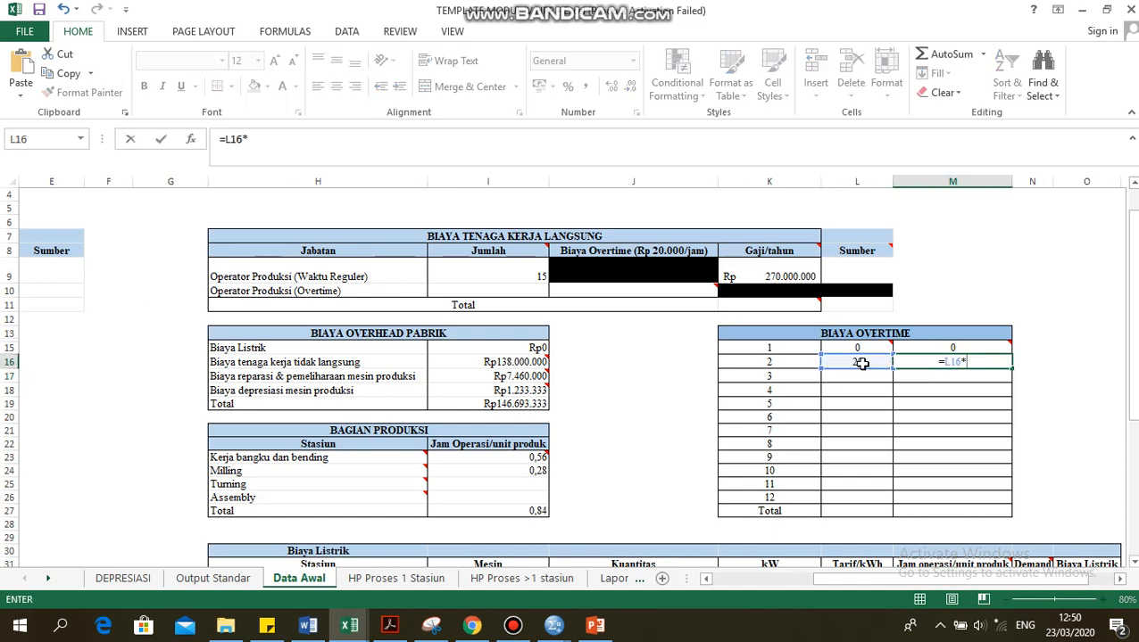
{"action": "left_click", "coordinate": [532, 511]}
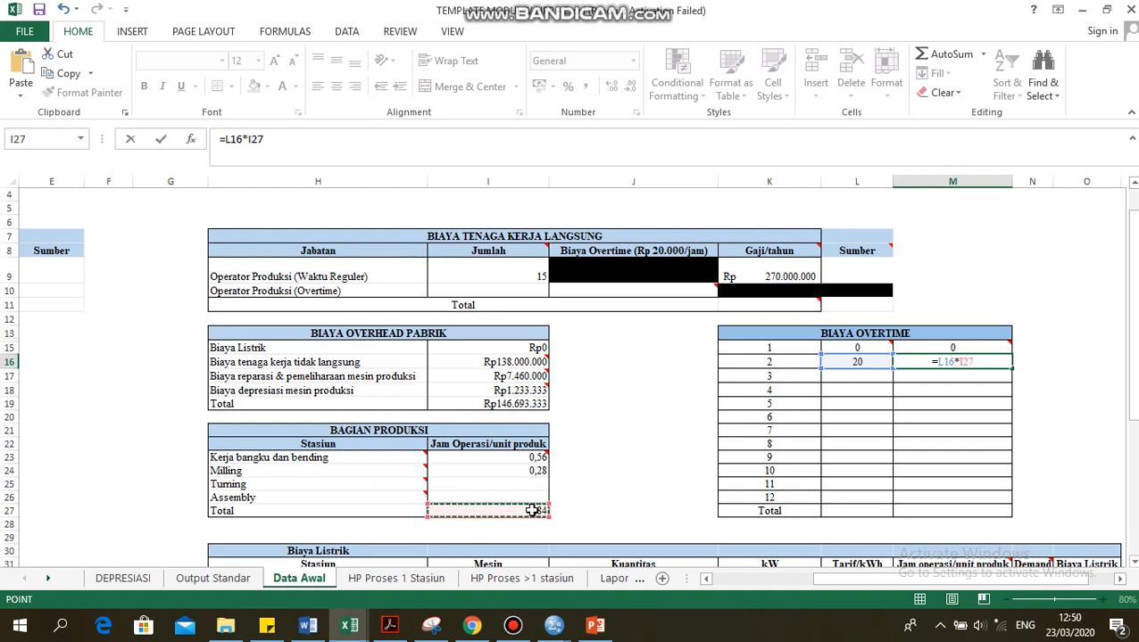
{"action": "key", "text": "Return"}
{"action": "left_click", "coordinate": [986, 403]}
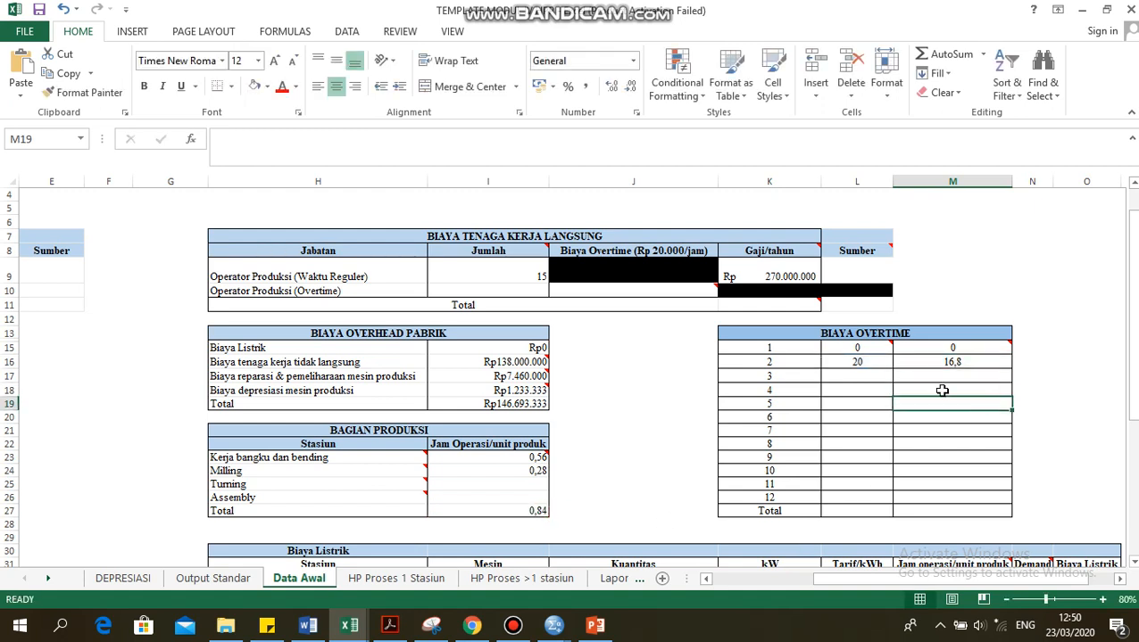
Check the Over Demand column on the Output Standar sheet for periods 4, 5 and 9
{"action": "left_click", "coordinate": [232, 579]}
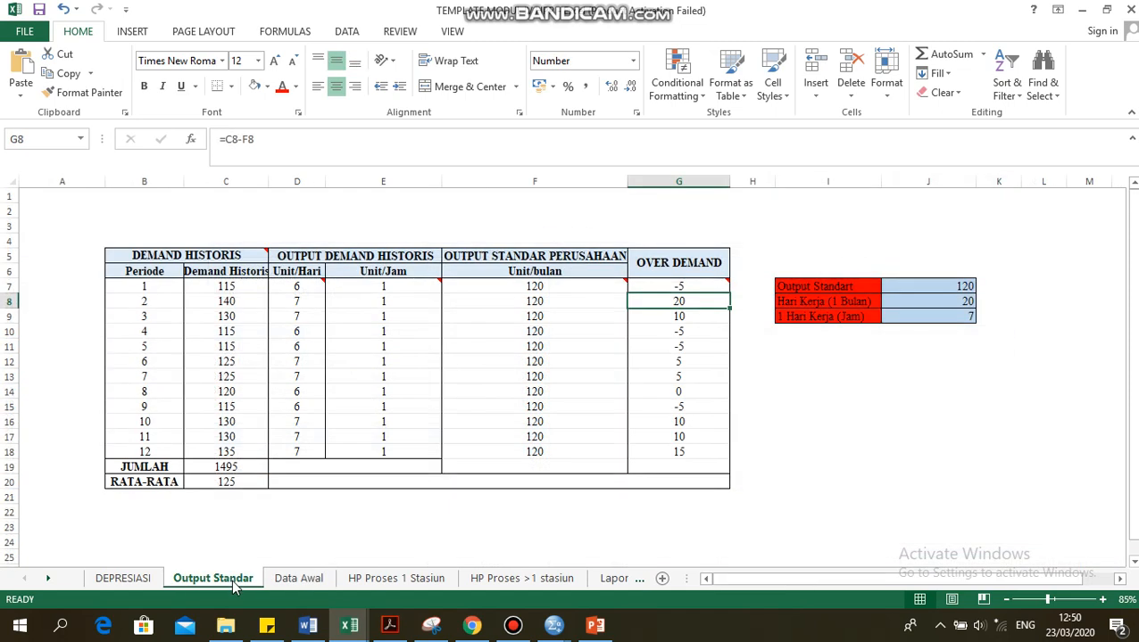
{"action": "left_click", "coordinate": [813, 390]}
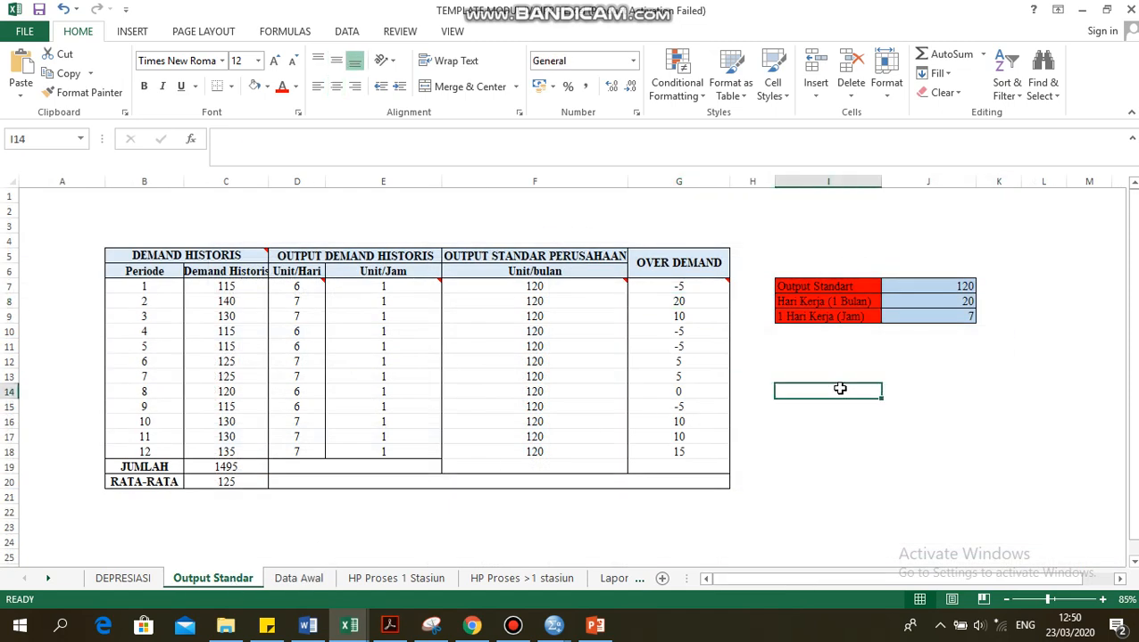
{"action": "left_click", "coordinate": [692, 333]}
{"action": "left_click", "coordinate": [692, 346]}
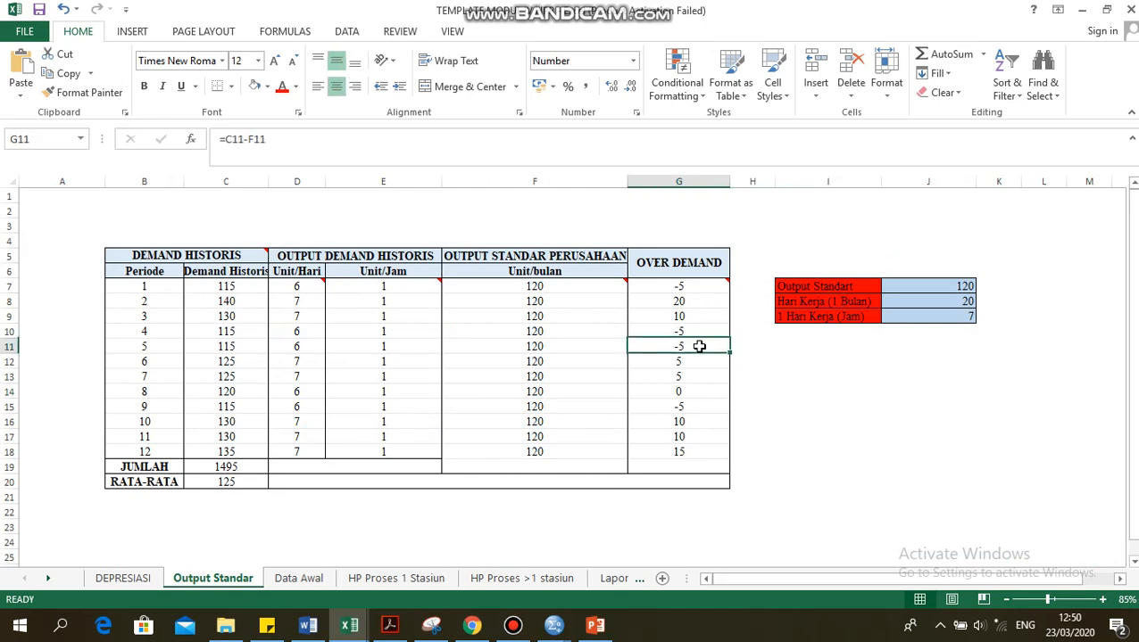
{"action": "left_click", "coordinate": [705, 405]}
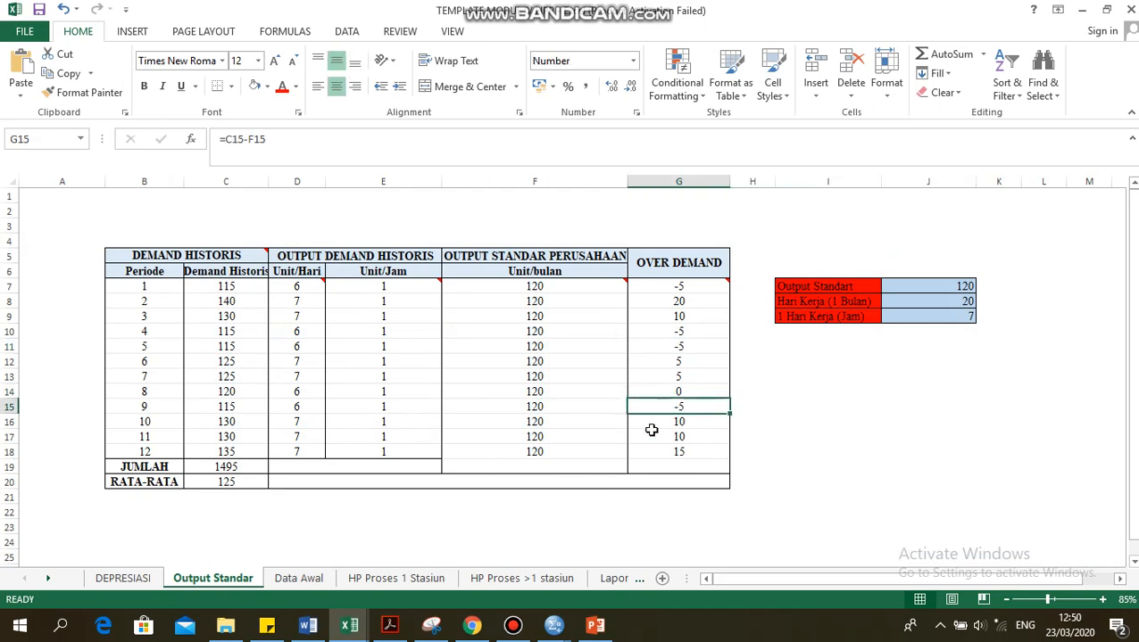
{"action": "left_click", "coordinate": [299, 579]}
{"action": "left_click", "coordinate": [865, 404]}
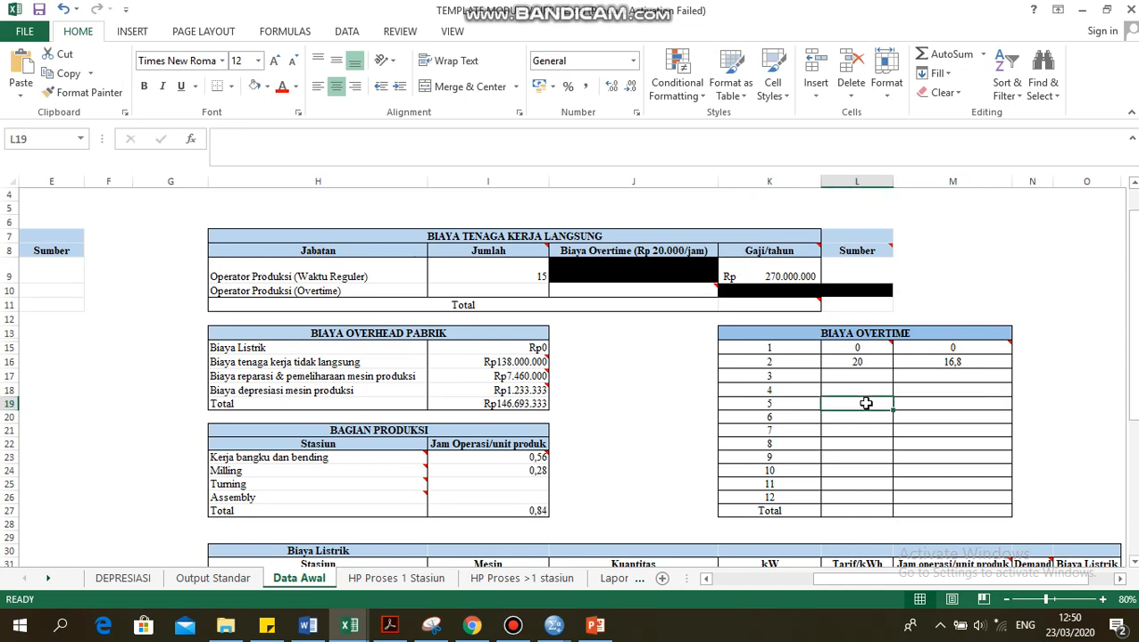
{"action": "left_click", "coordinate": [213, 578]}
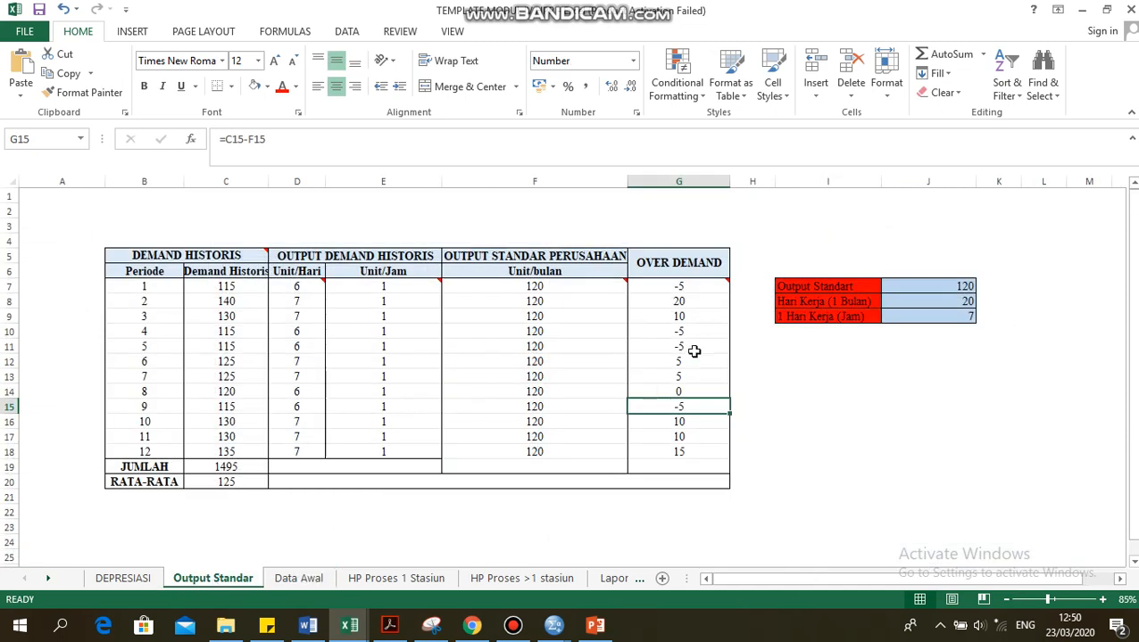
{"action": "key", "text": "Up"}
{"action": "key", "text": "Up"}
{"action": "key", "text": "Up"}
{"action": "key", "text": "Up"}
{"action": "key", "text": "Up"}
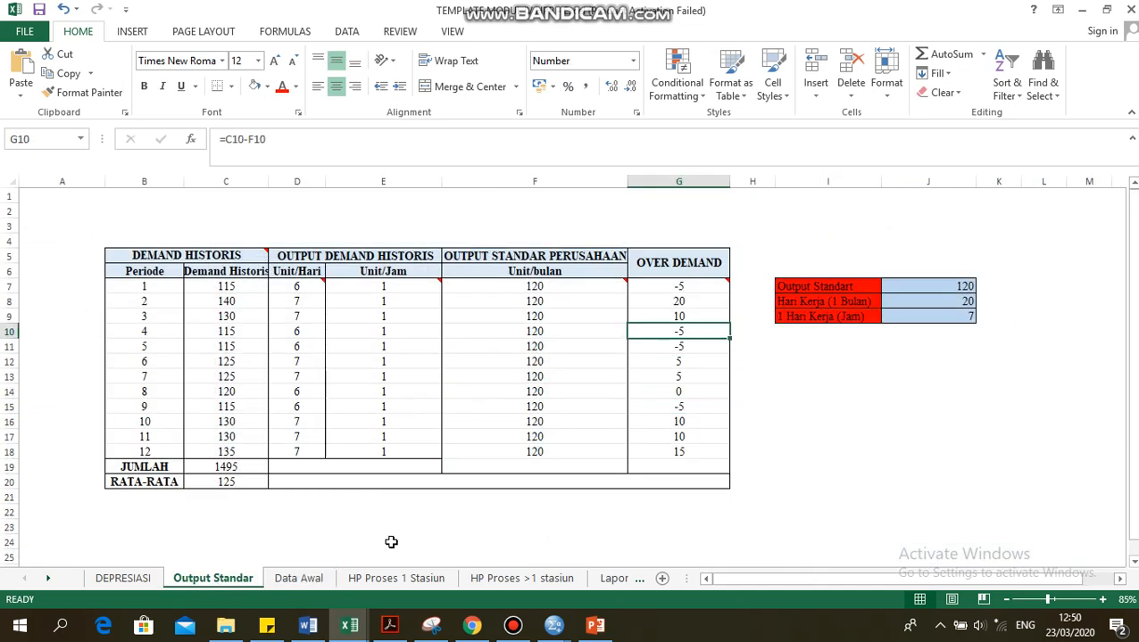
Enter 0 in both columns, L and M, for periods 4 and 5 of the Biaya Overtime table on Data Awal
{"action": "left_click", "coordinate": [301, 579]}
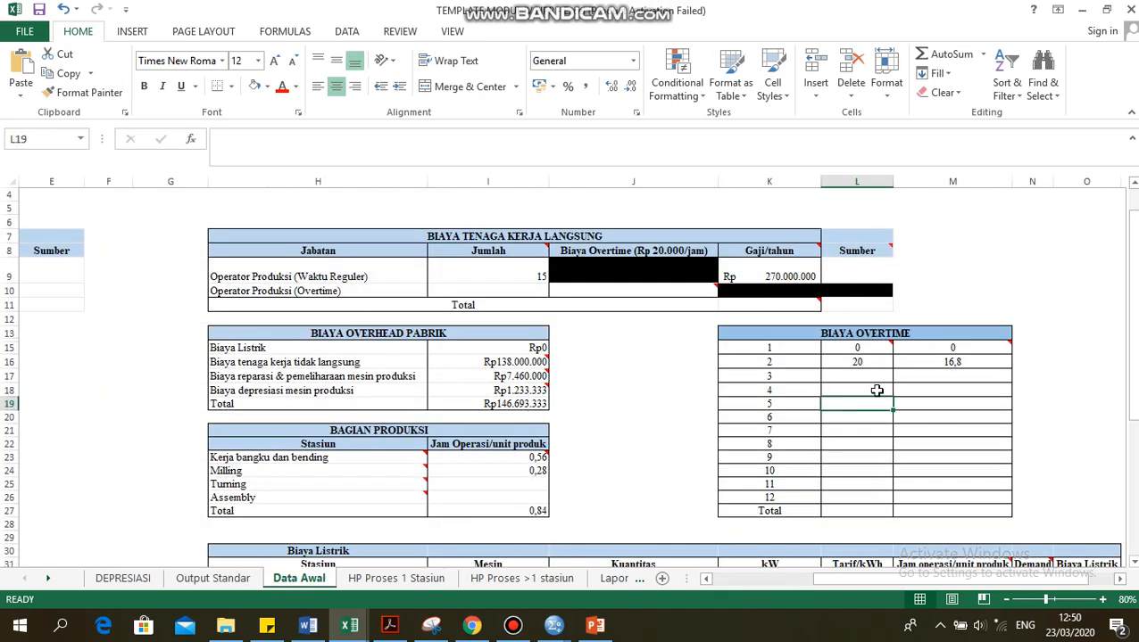
{"action": "left_click", "coordinate": [870, 389]}
{"action": "type", "text": "0"}
{"action": "key", "text": "Right"}
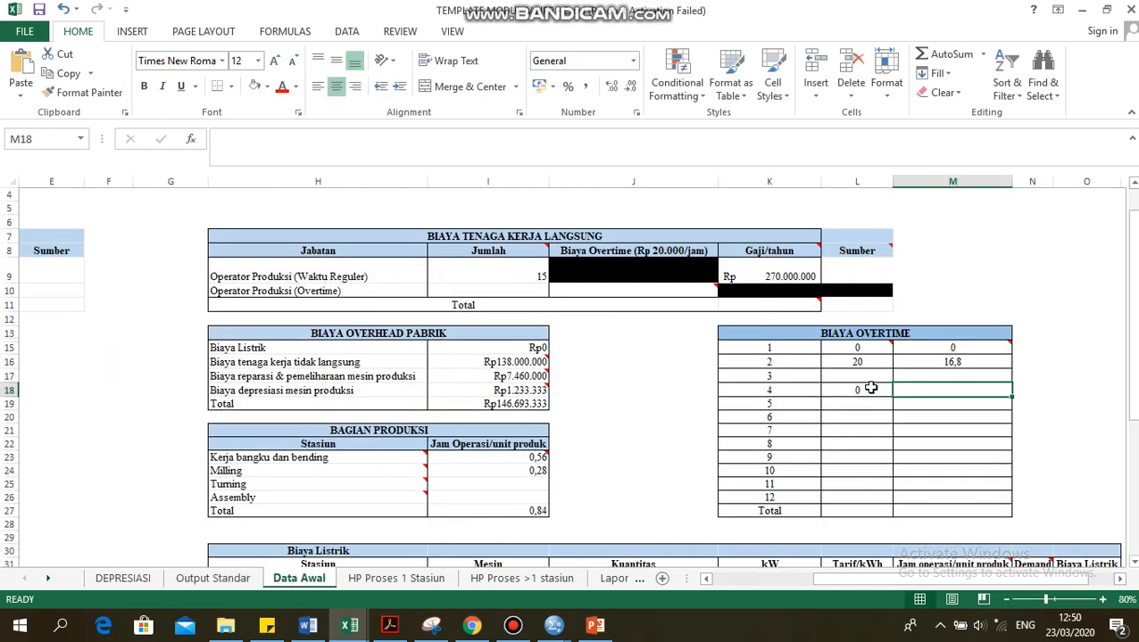
{"action": "type", "text": "0"}
{"action": "key", "text": "Return"}
{"action": "type", "text": "0"}
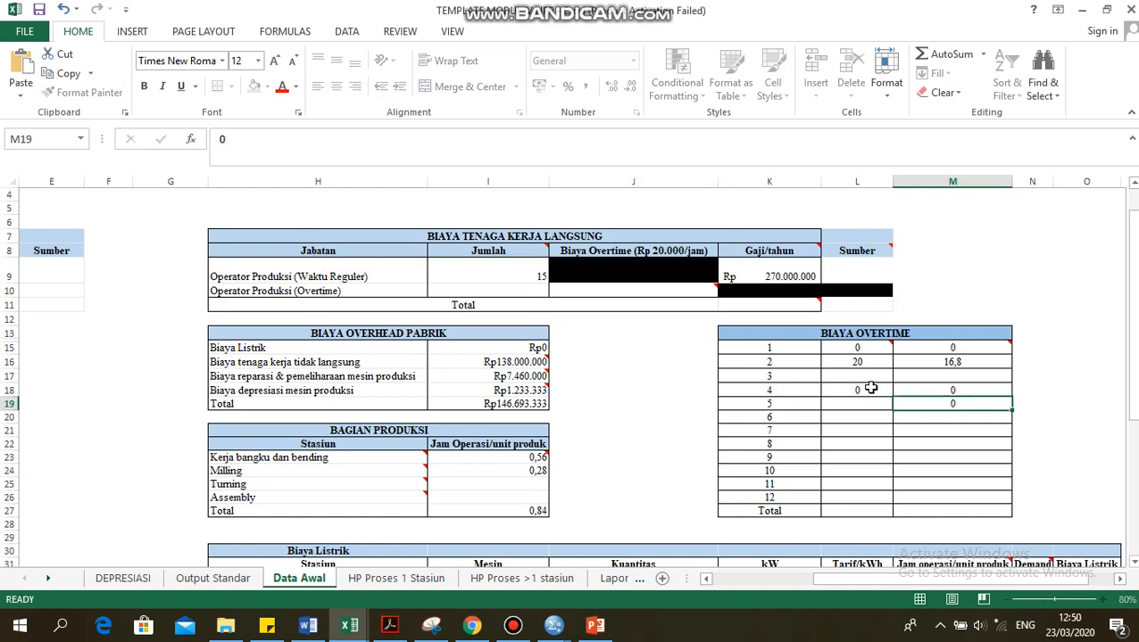
{"action": "key", "text": "Left"}
{"action": "key", "text": "BackSpace"}
{"action": "type", "text": "0"}
{"action": "left_click", "coordinate": [952, 444]}
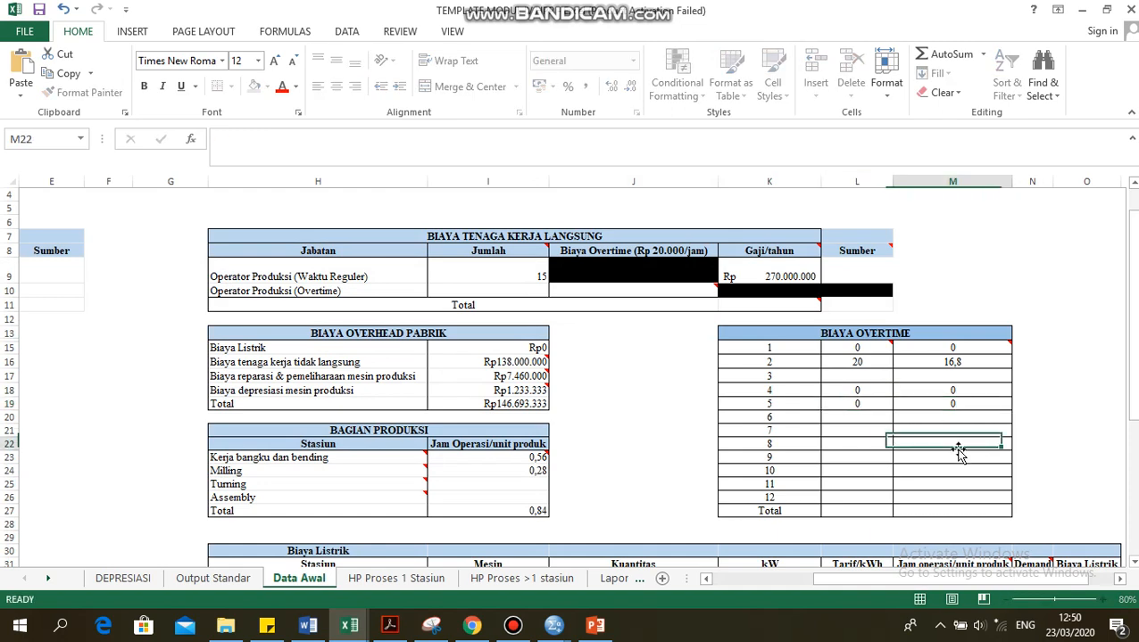
{"action": "left_click", "coordinate": [1034, 455]}
{"action": "left_click", "coordinate": [513, 625]}
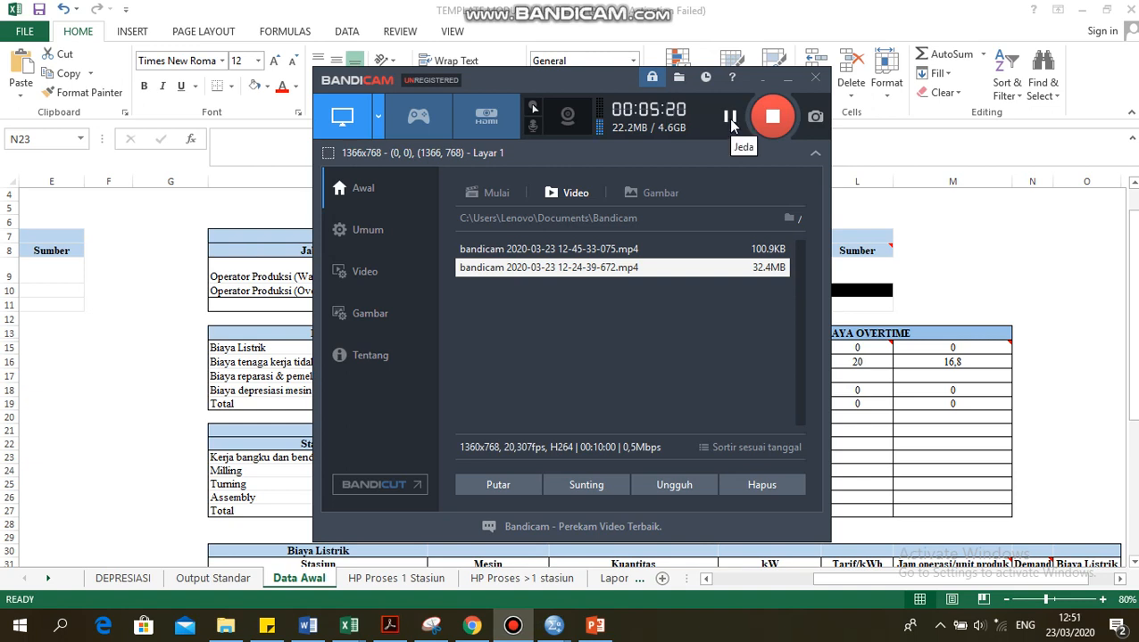
{"action": "left_click", "coordinate": [922, 343]}
{"action": "left_click", "coordinate": [957, 403]}
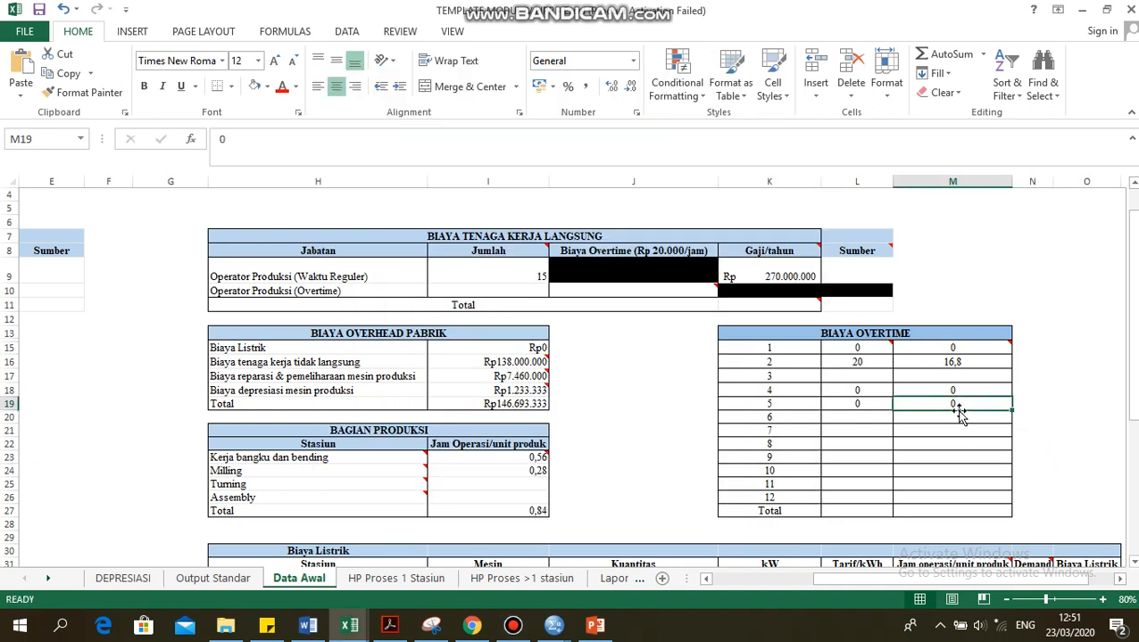
Total the overtime hours of periods 1 to 12 in cell M27 of the Biaya Overtime table with a SUM formula
{"action": "left_click", "coordinate": [957, 512]}
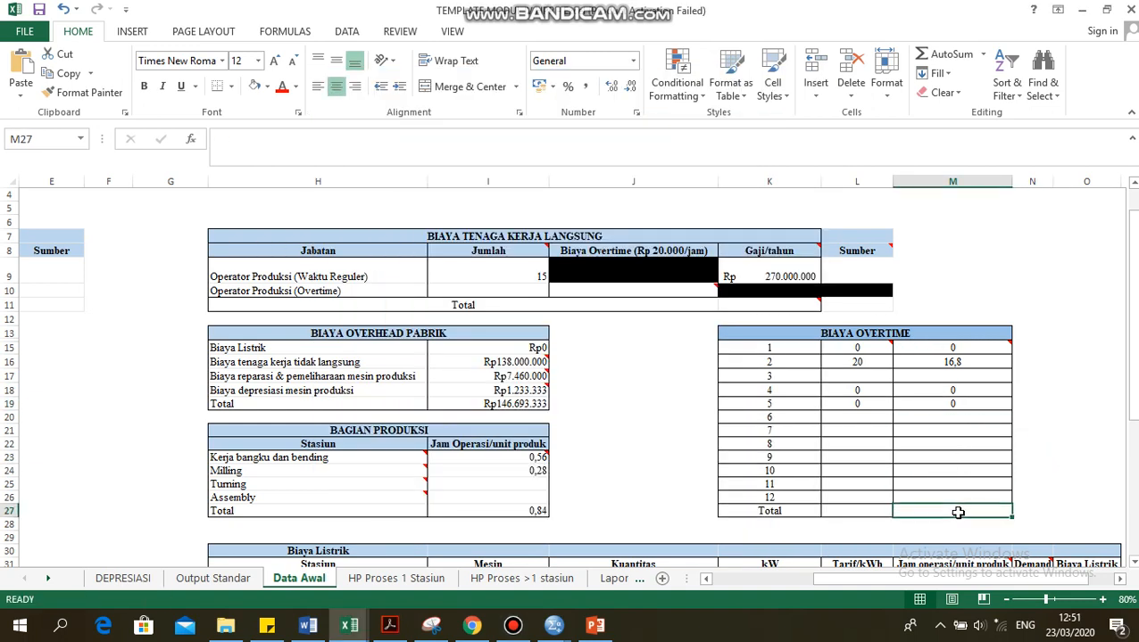
{"action": "type", "text": "=SUM("}
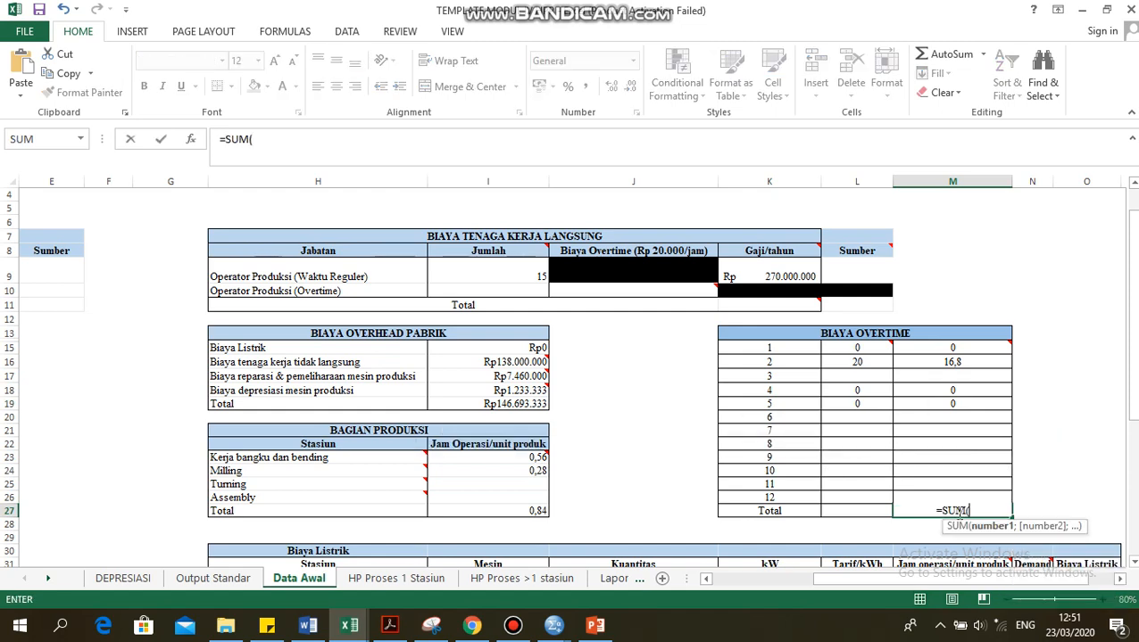
{"action": "left_click_drag", "start_coordinate": [969, 347], "coordinate": [962, 497]}
{"action": "key", "text": "Return"}
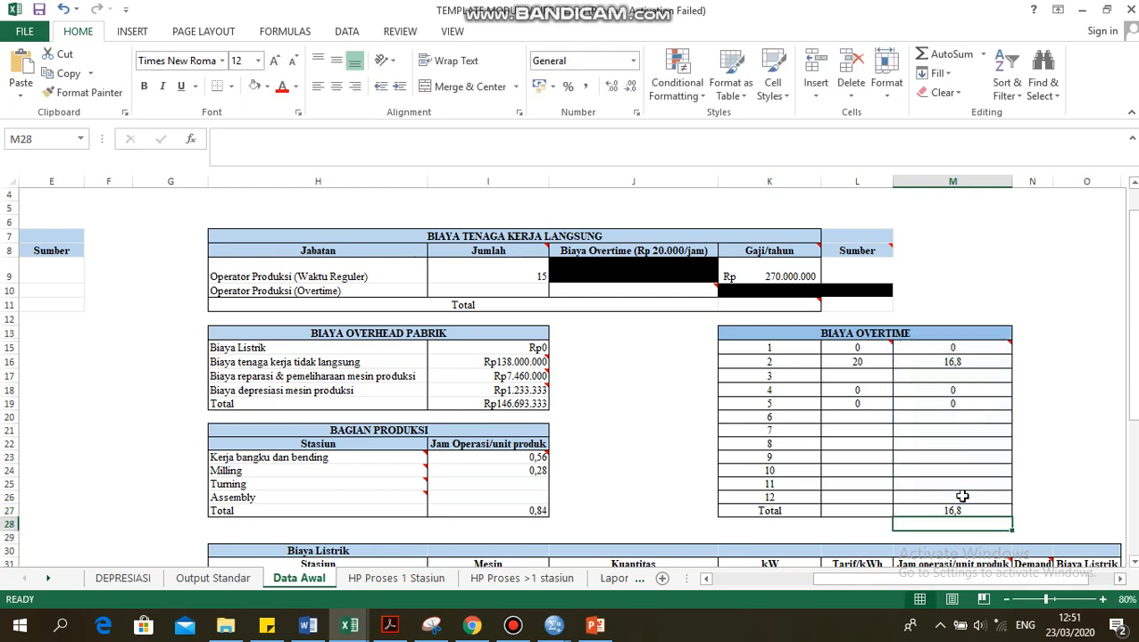
{"action": "left_click", "coordinate": [1069, 472]}
{"action": "left_click", "coordinate": [1040, 455]}
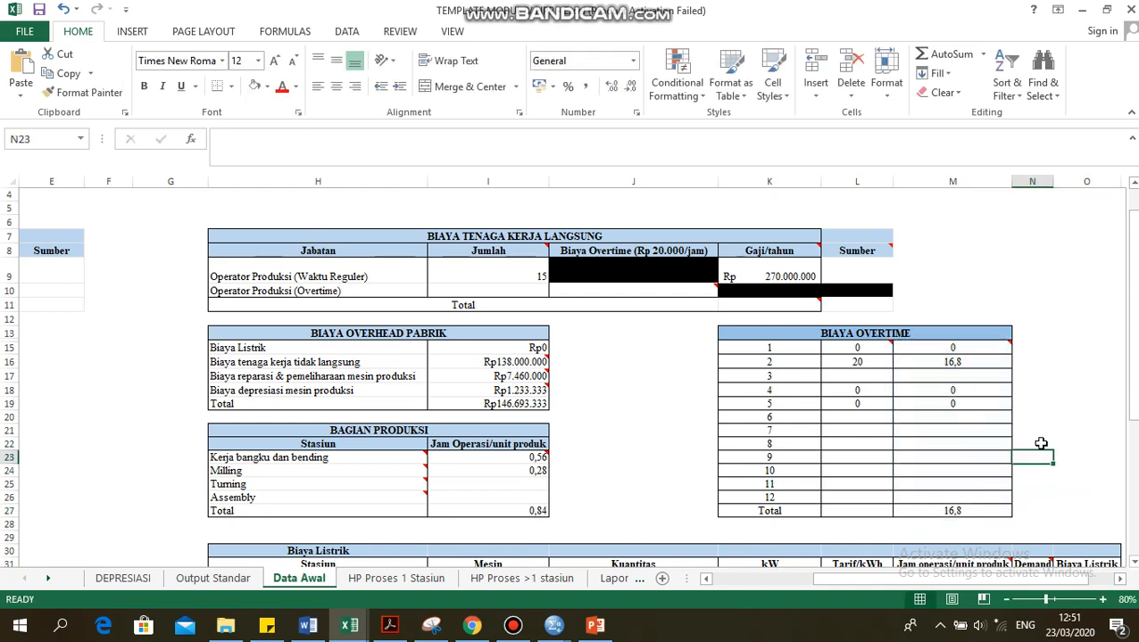
{"action": "left_click", "coordinate": [1028, 432]}
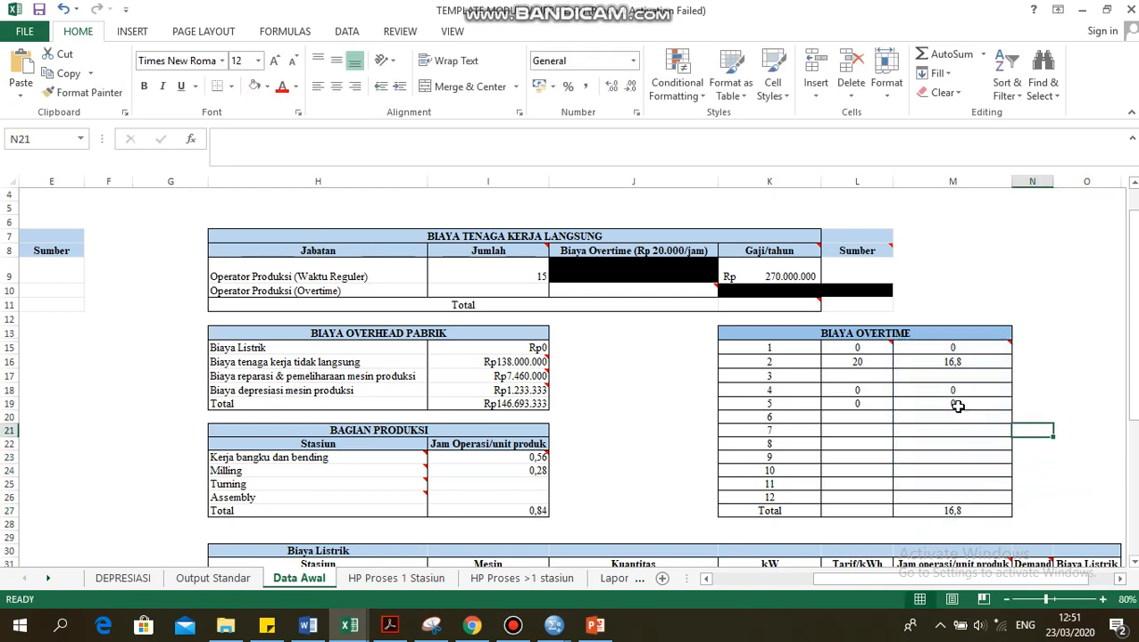
Calculate the Operator Produksi (Overtime) cost in J10 by multiplying 20000 by the overtime hours total in M27
{"action": "left_click", "coordinate": [943, 511]}
{"action": "left_click", "coordinate": [295, 290]}
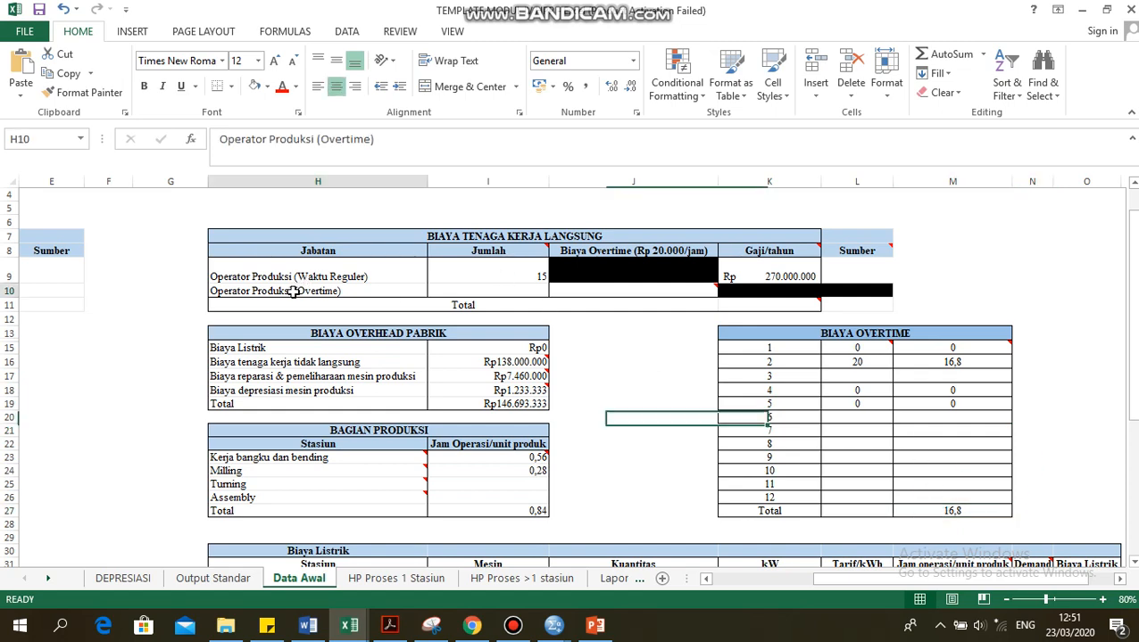
{"action": "left_click", "coordinate": [502, 292]}
{"action": "left_click", "coordinate": [599, 290]}
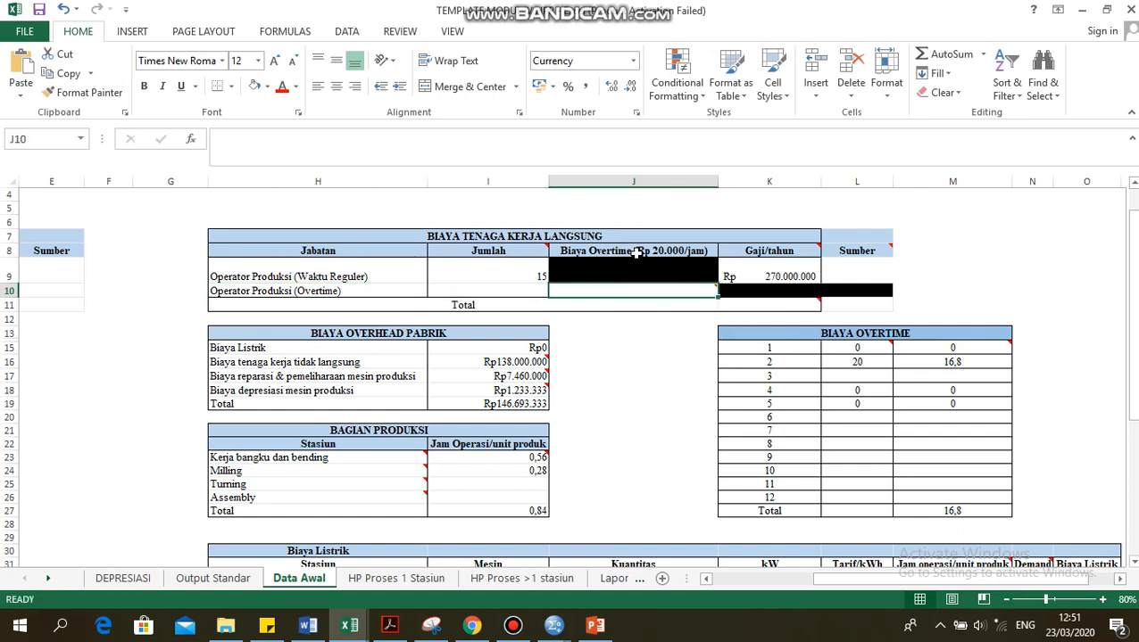
{"action": "type", "text": "=20000"}
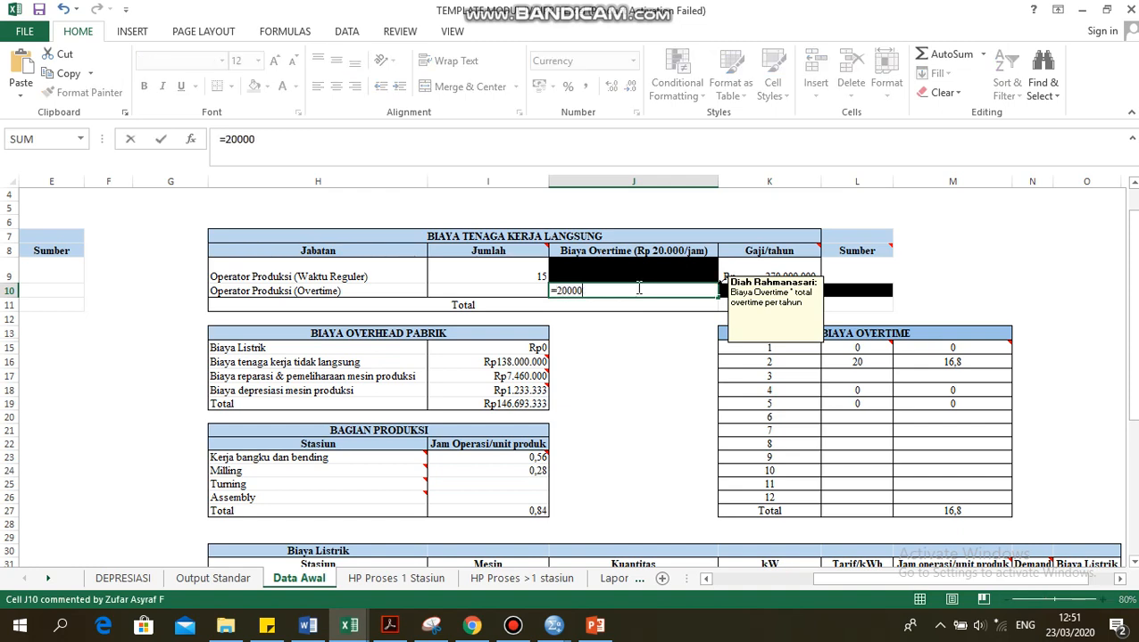
{"action": "type", "text": "*"}
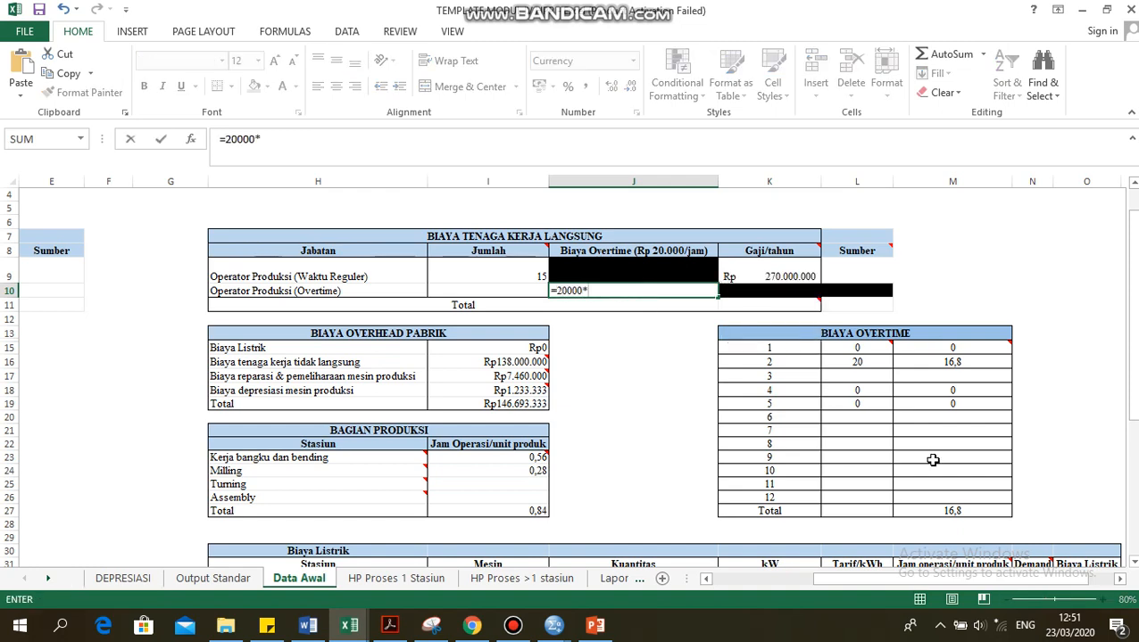
{"action": "left_click", "coordinate": [951, 510]}
{"action": "key", "text": "Return"}
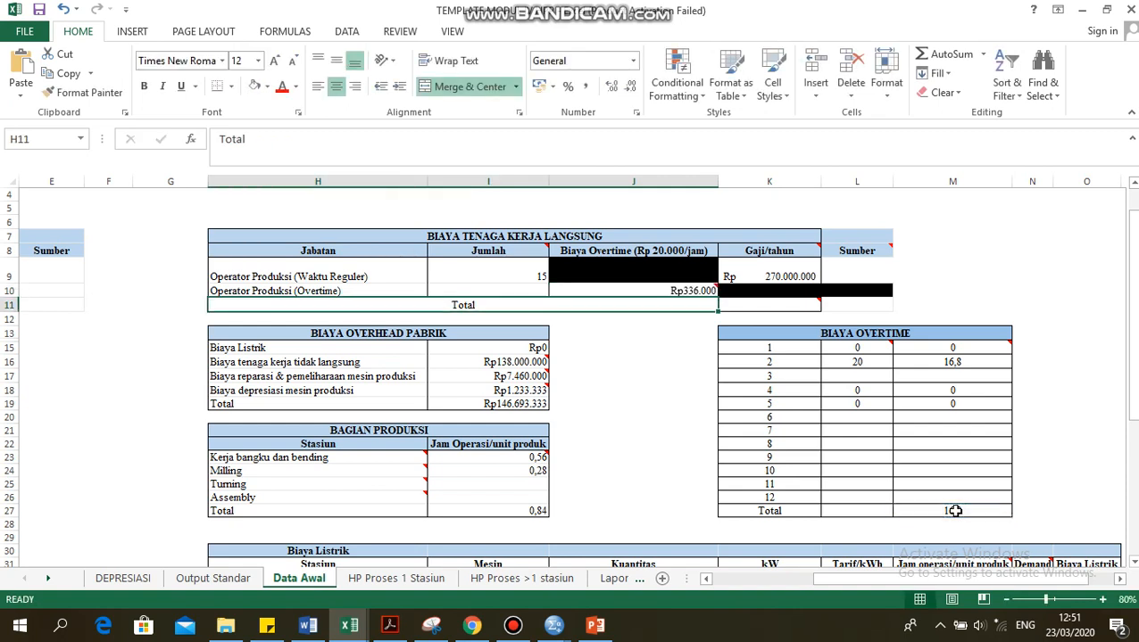
Total the direct labour cost in K11 with a SUM of the regular salary K9 and the overtime cost J10
{"action": "left_click", "coordinate": [772, 304]}
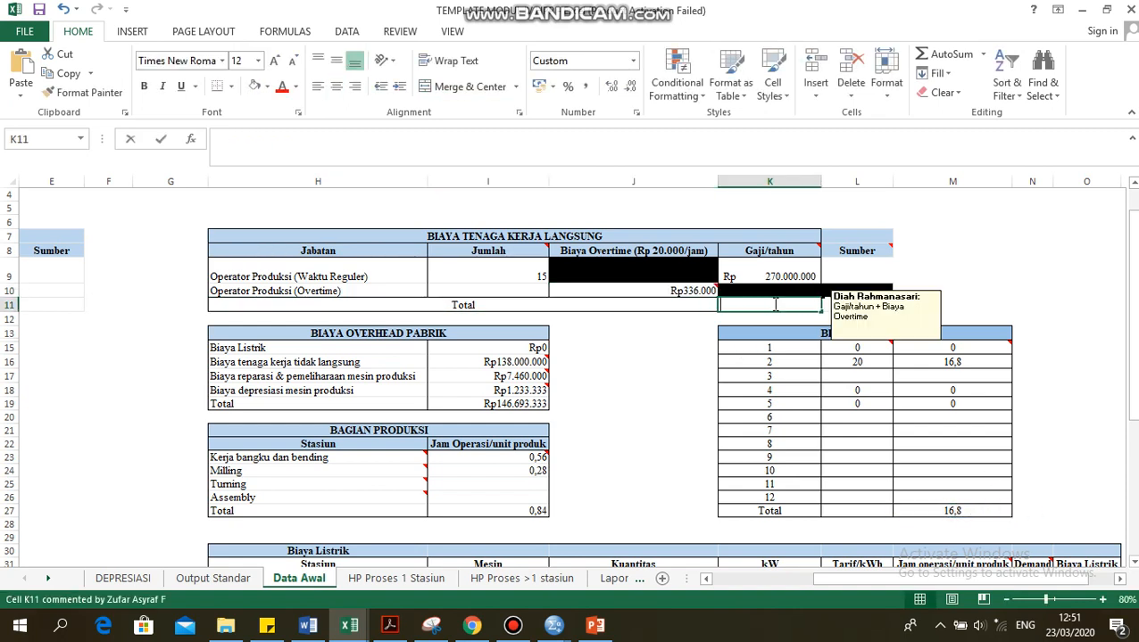
{"action": "type", "text": "=SUM("}
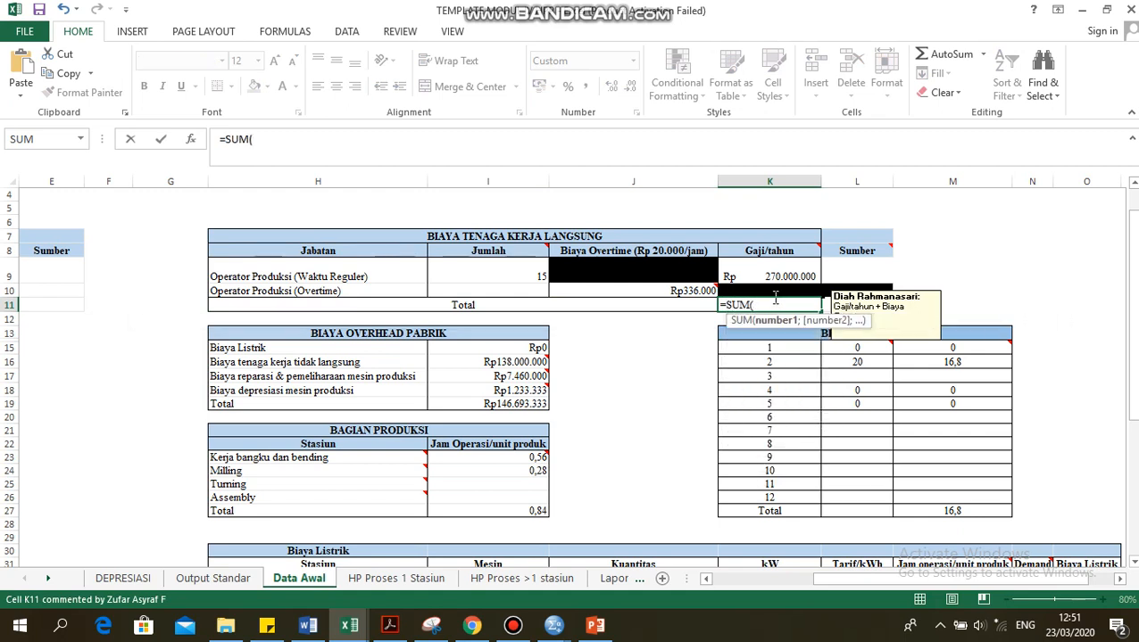
{"action": "left_click", "coordinate": [773, 275]}
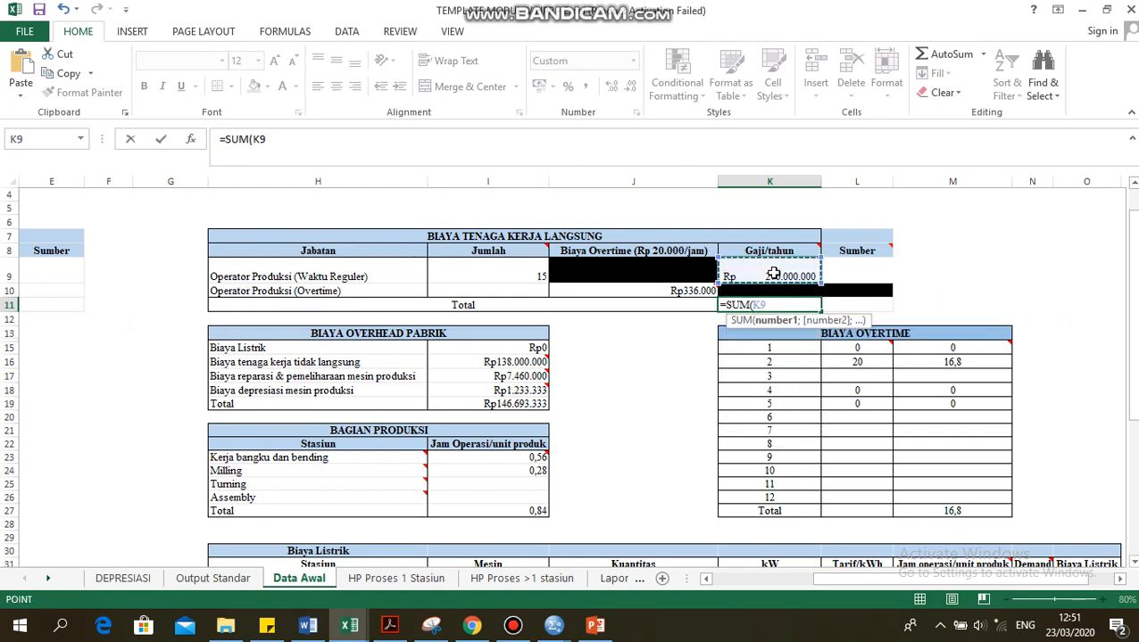
{"action": "type", "text": ";"}
{"action": "left_click", "coordinate": [696, 291]}
{"action": "key", "text": "Return"}
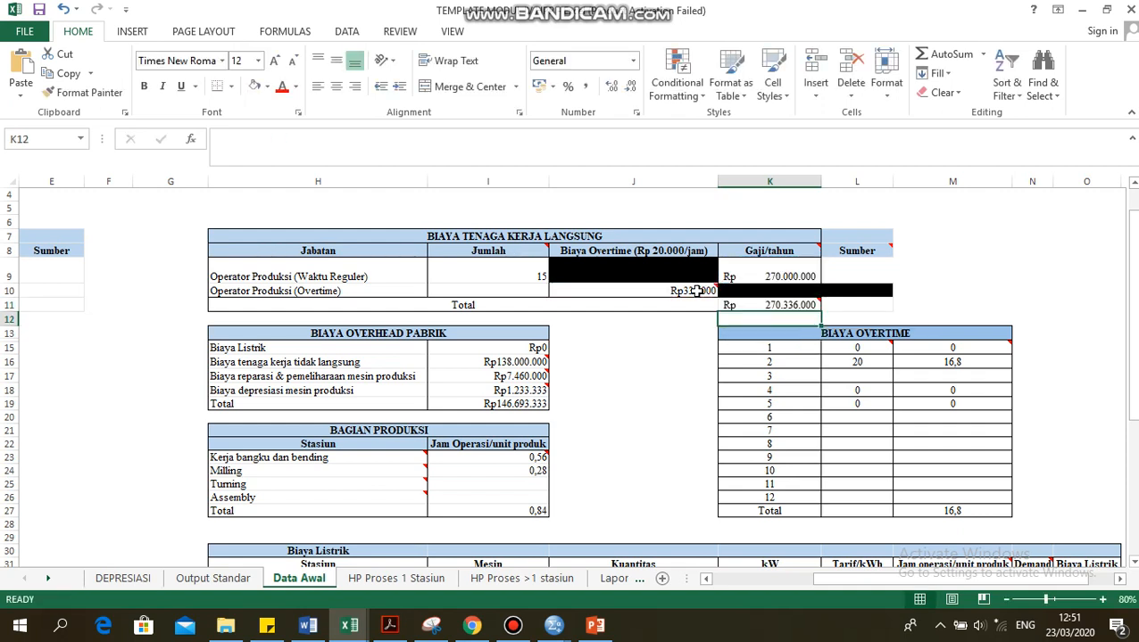
{"action": "left_click", "coordinate": [866, 304]}
{"action": "left_click", "coordinate": [794, 305]}
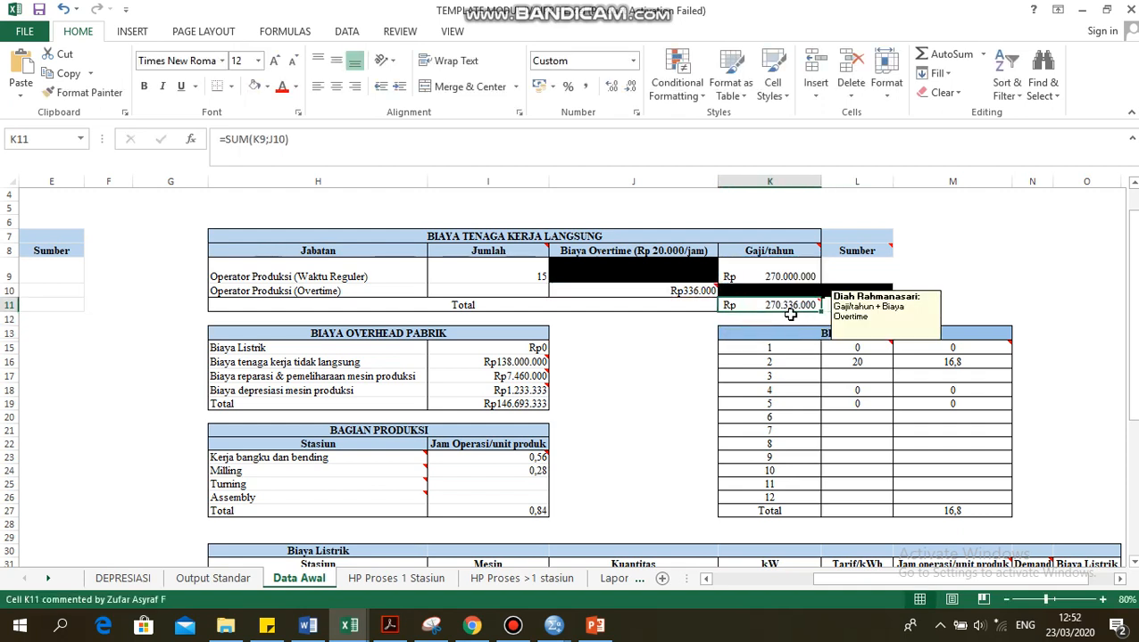
{"action": "left_click", "coordinate": [854, 403]}
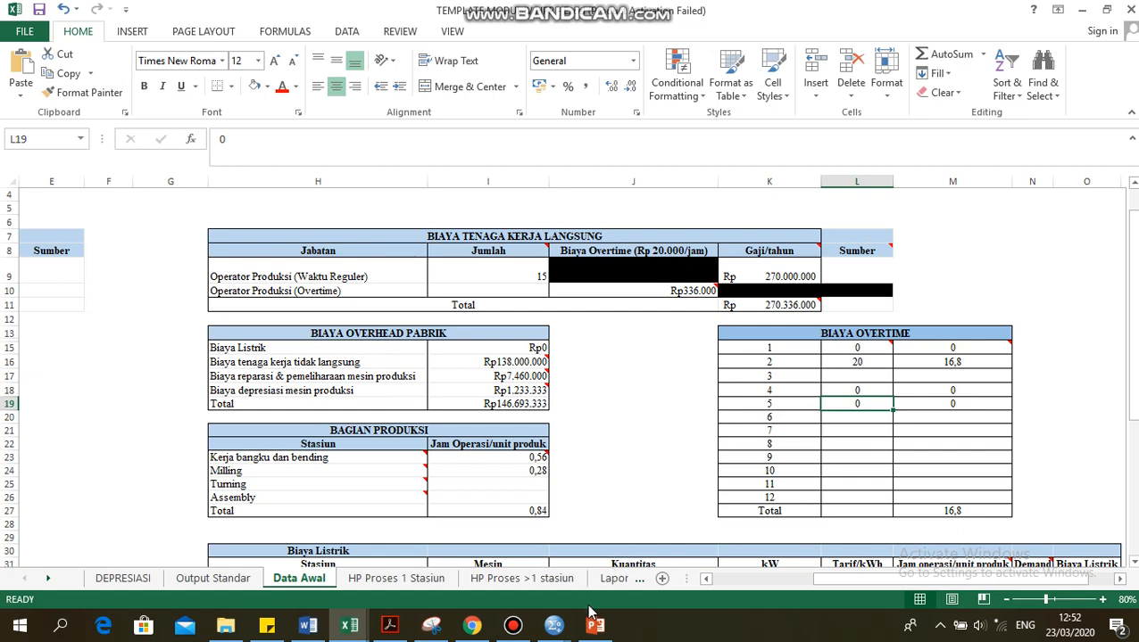
{"action": "left_click", "coordinate": [513, 626]}
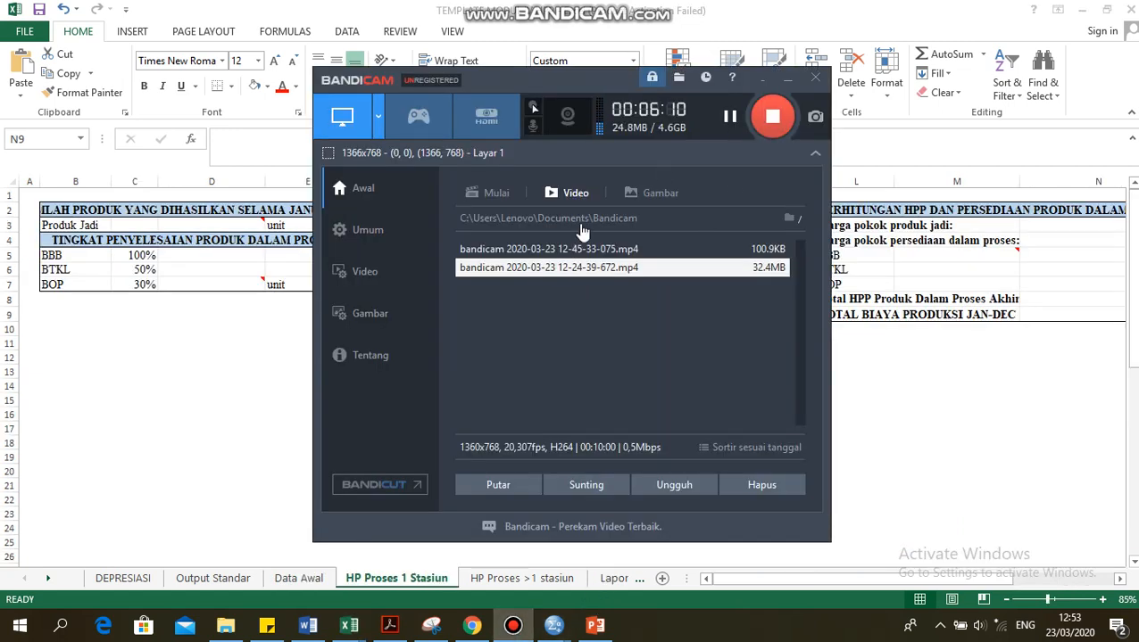
{"action": "key", "text": "alt+Tab"}
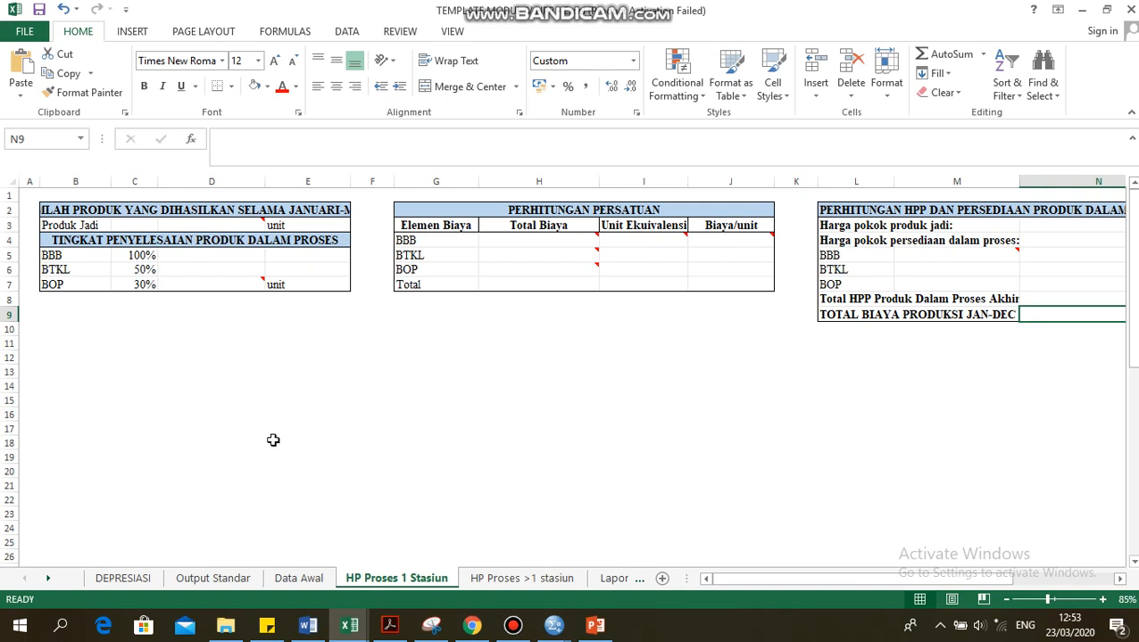
{"action": "left_click", "coordinate": [304, 382]}
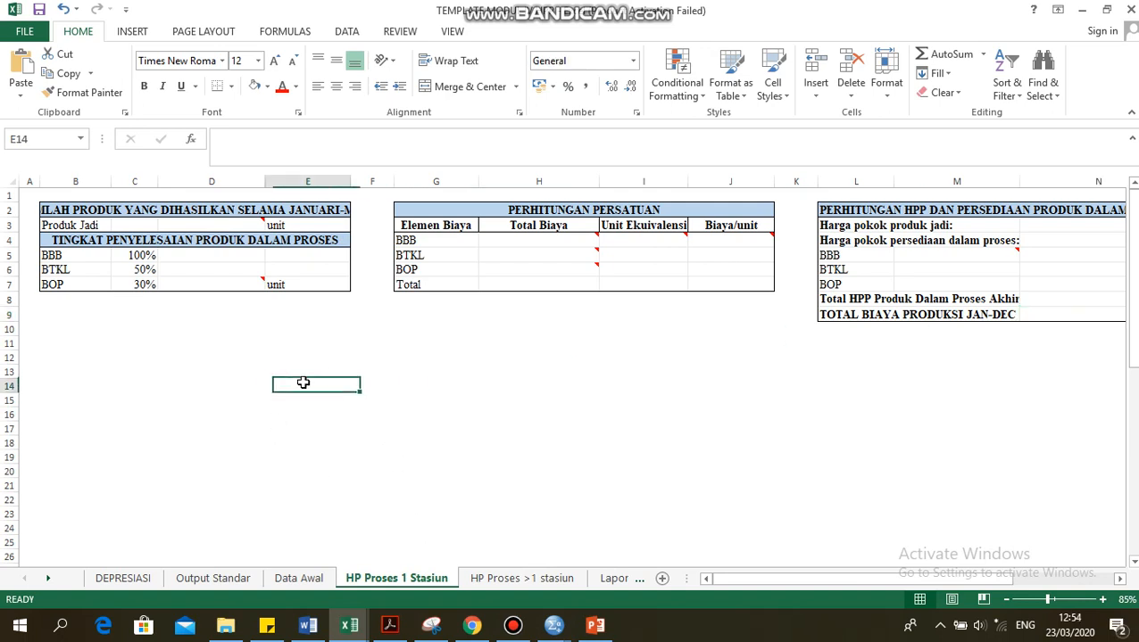
Calculate Produk Jadi in D3 of HP Proses 1 Stasiun as 0,43 times the Unit Produksi in Data Awal B3
{"action": "left_click", "coordinate": [223, 226]}
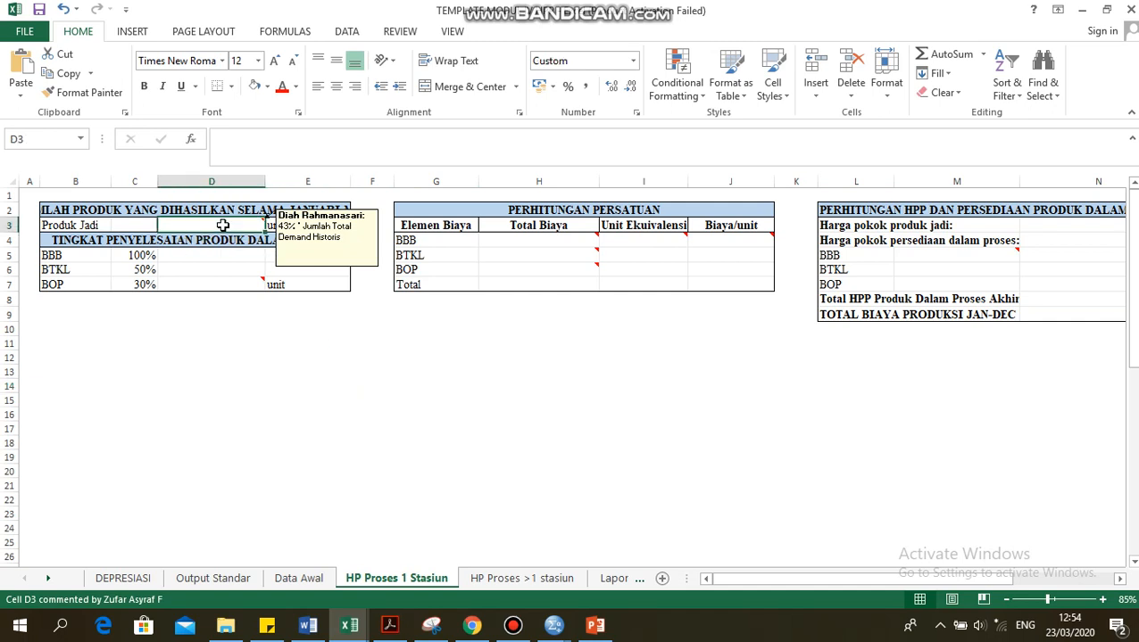
{"action": "type", "text": "=0,43*"}
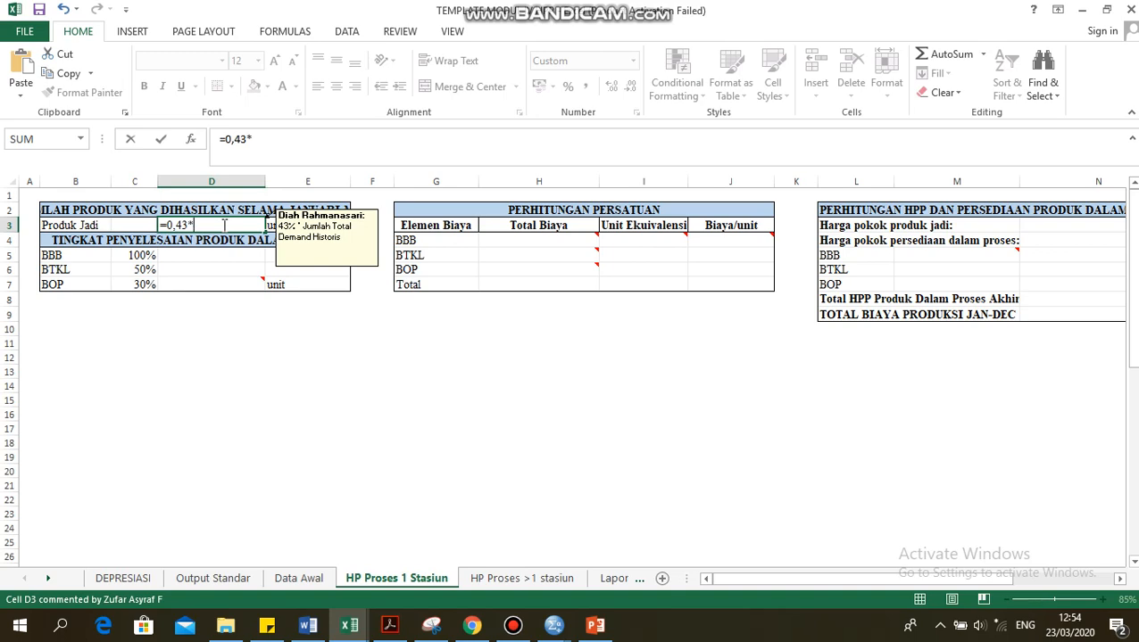
{"action": "left_click", "coordinate": [298, 579]}
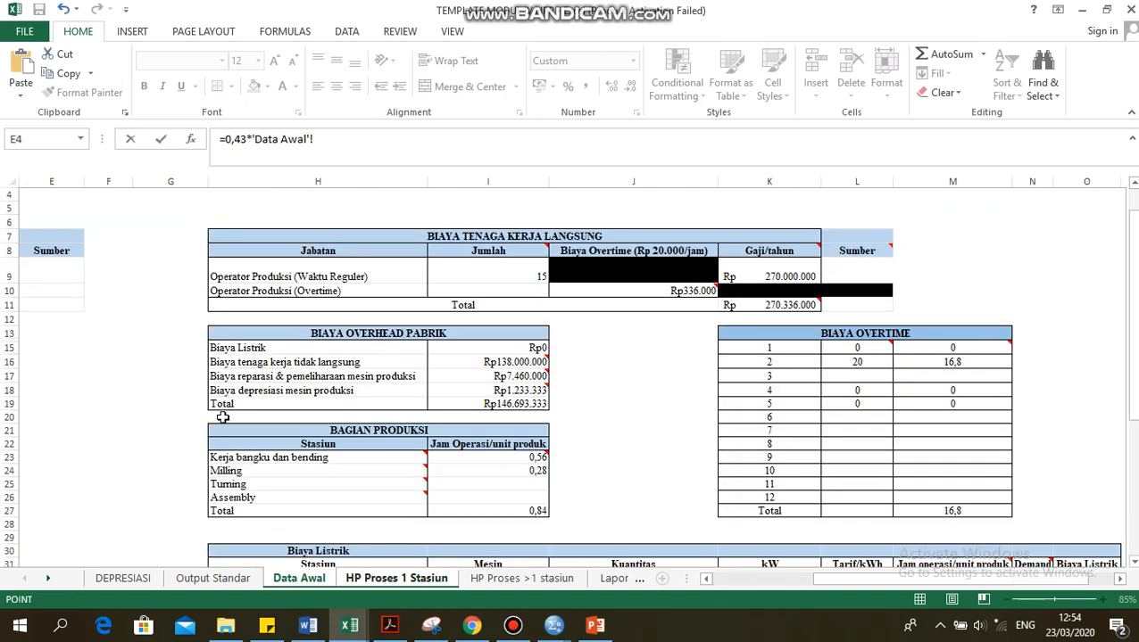
{"action": "left_click", "coordinate": [763, 580]}
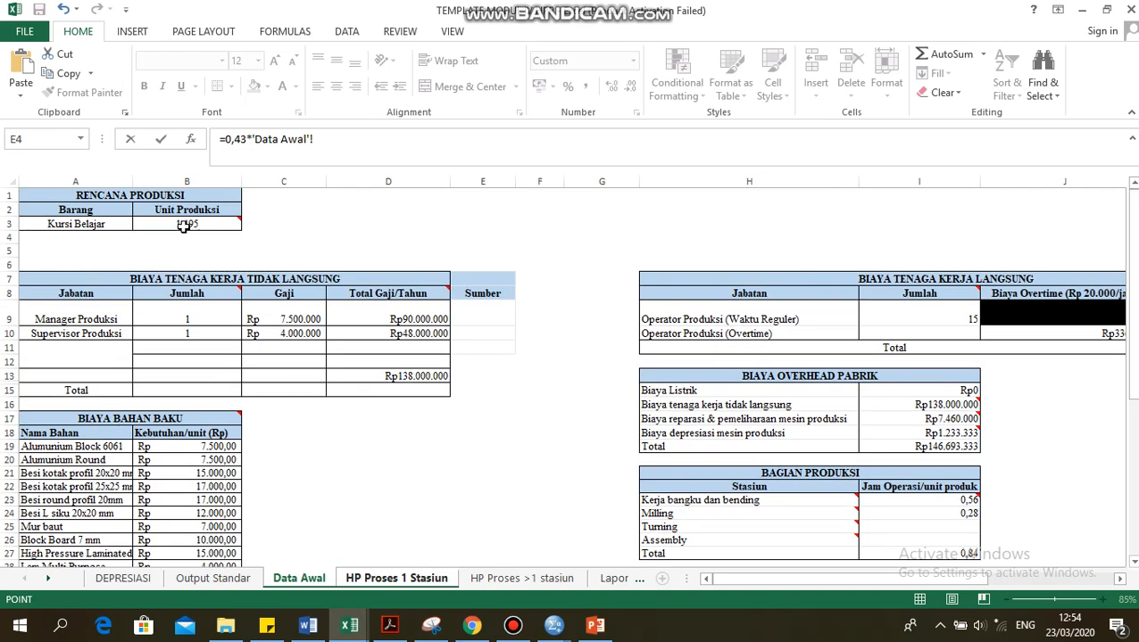
{"action": "left_click", "coordinate": [183, 225]}
{"action": "key", "text": "Return"}
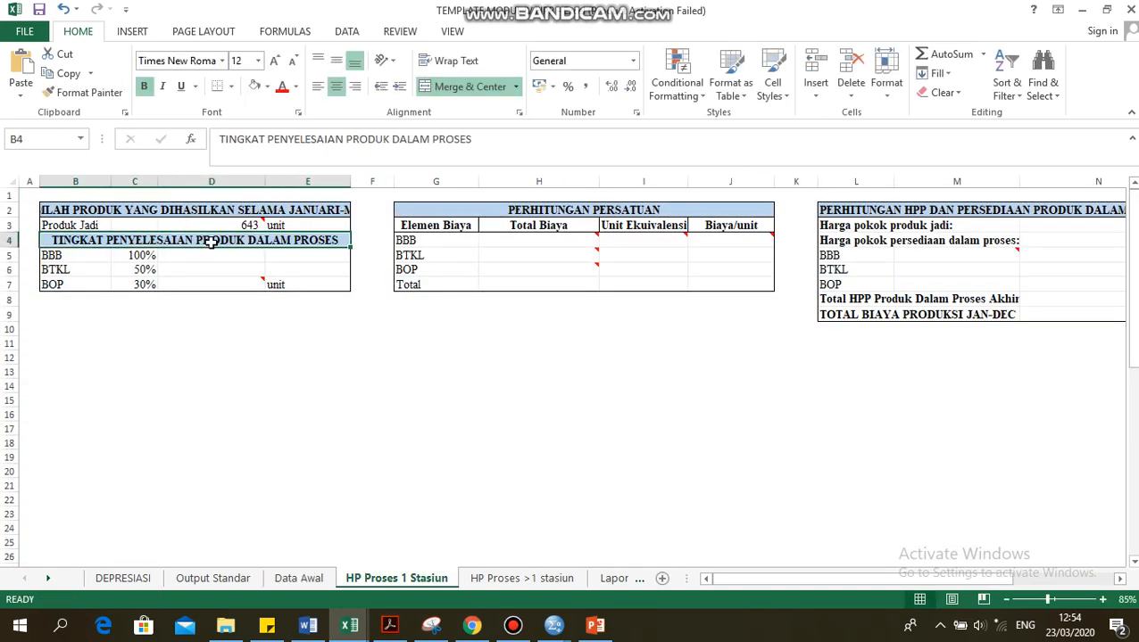
{"action": "left_click", "coordinate": [282, 353]}
{"action": "left_click", "coordinate": [193, 226]}
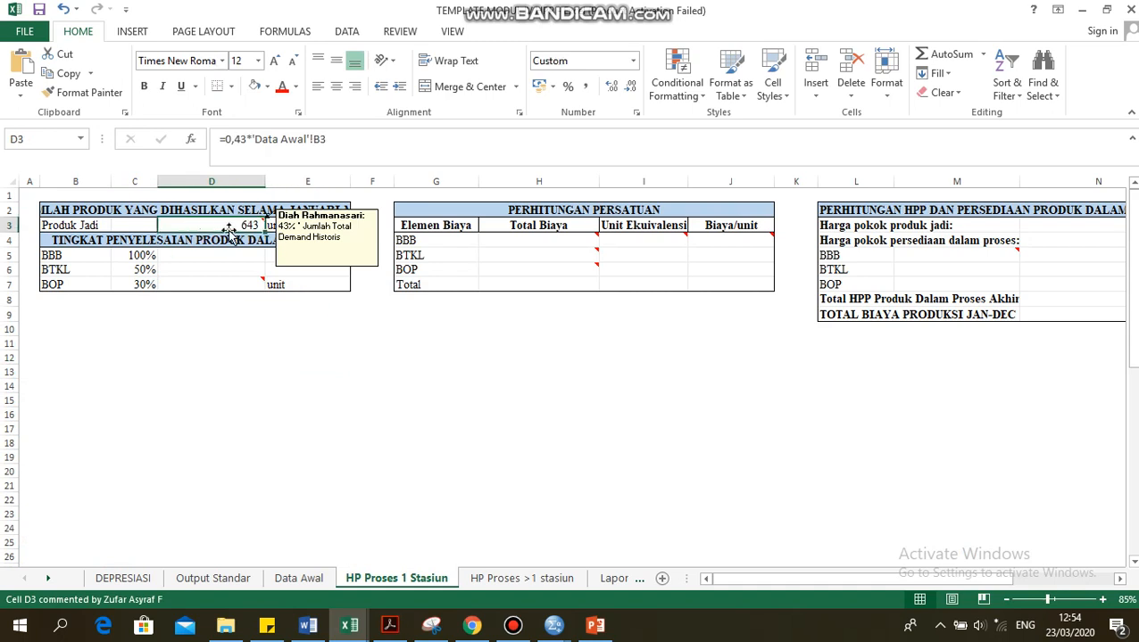
Calculate the in-process units in D7 by subtracting Produk Jadi in D3 from the Unit Produksi in Data Awal B3
{"action": "left_click", "coordinate": [240, 284]}
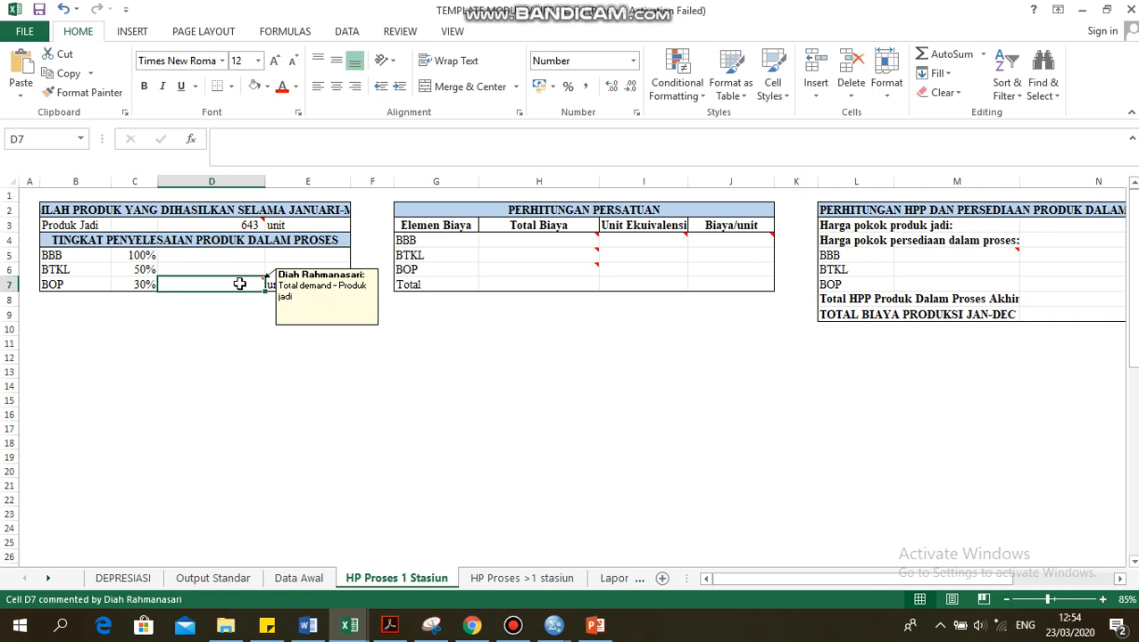
{"action": "type", "text": "="}
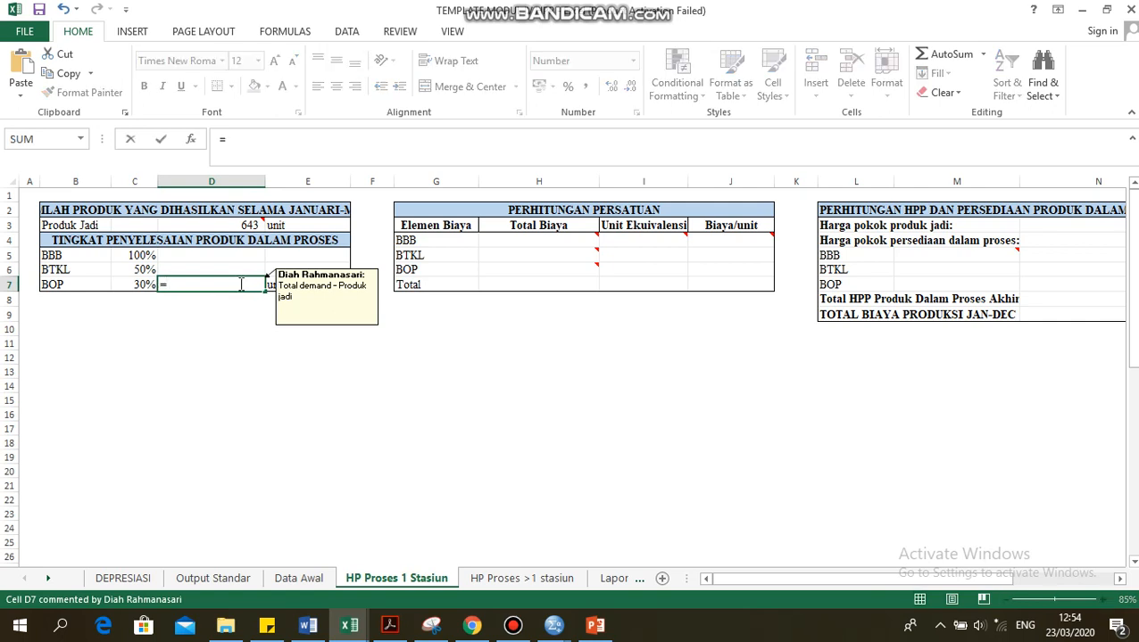
{"action": "left_click", "coordinate": [299, 578]}
{"action": "left_click", "coordinate": [209, 225]}
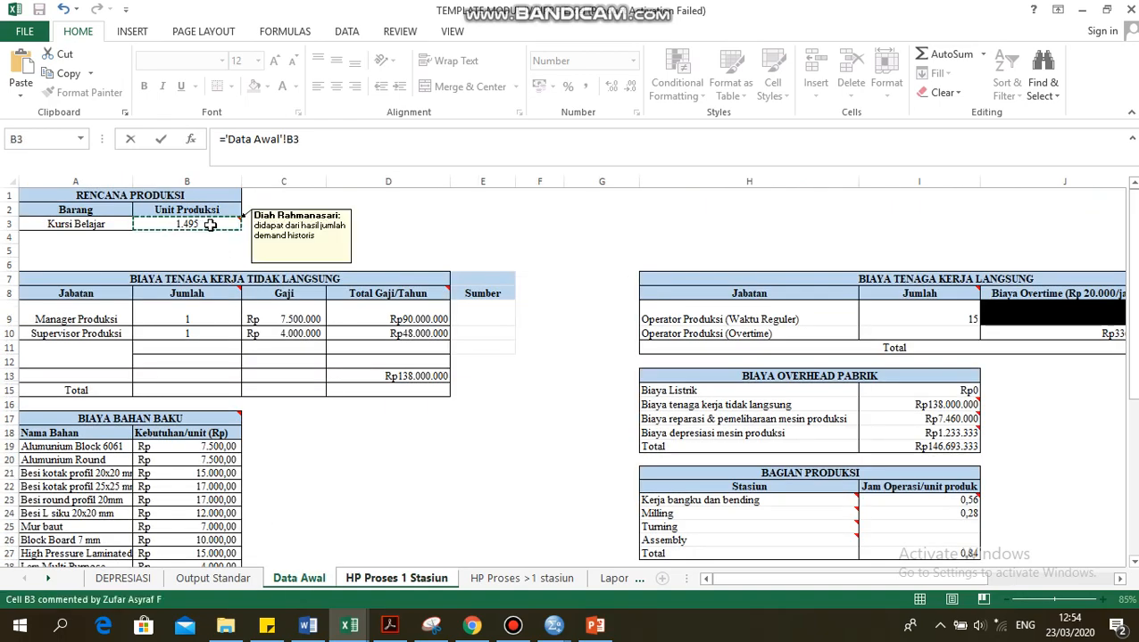
{"action": "type", "text": "-"}
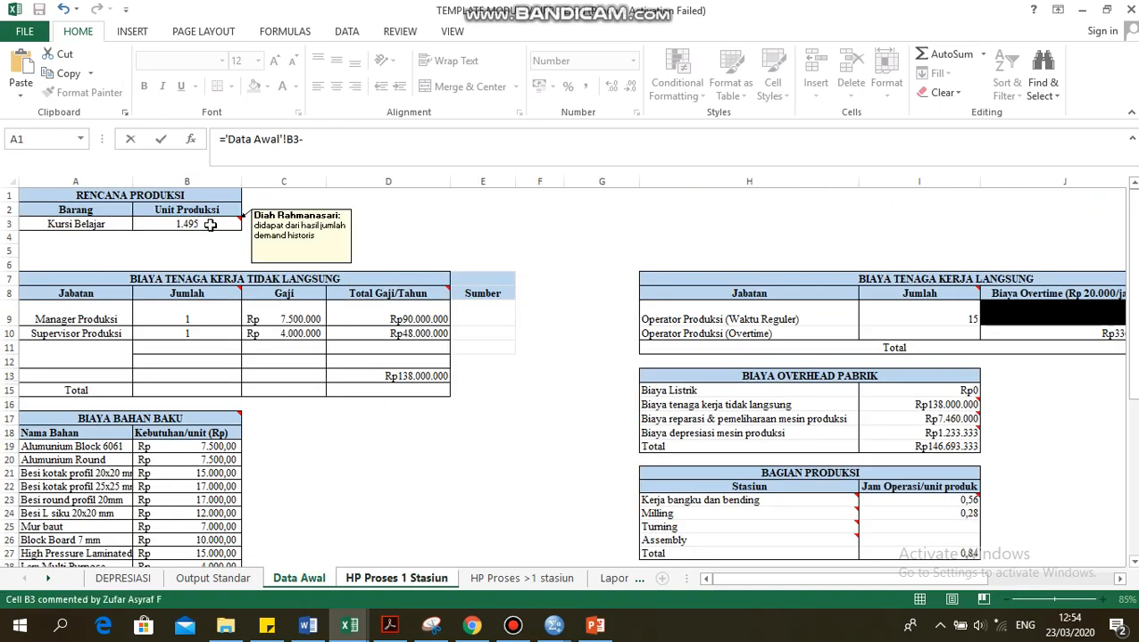
{"action": "left_click", "coordinate": [399, 579]}
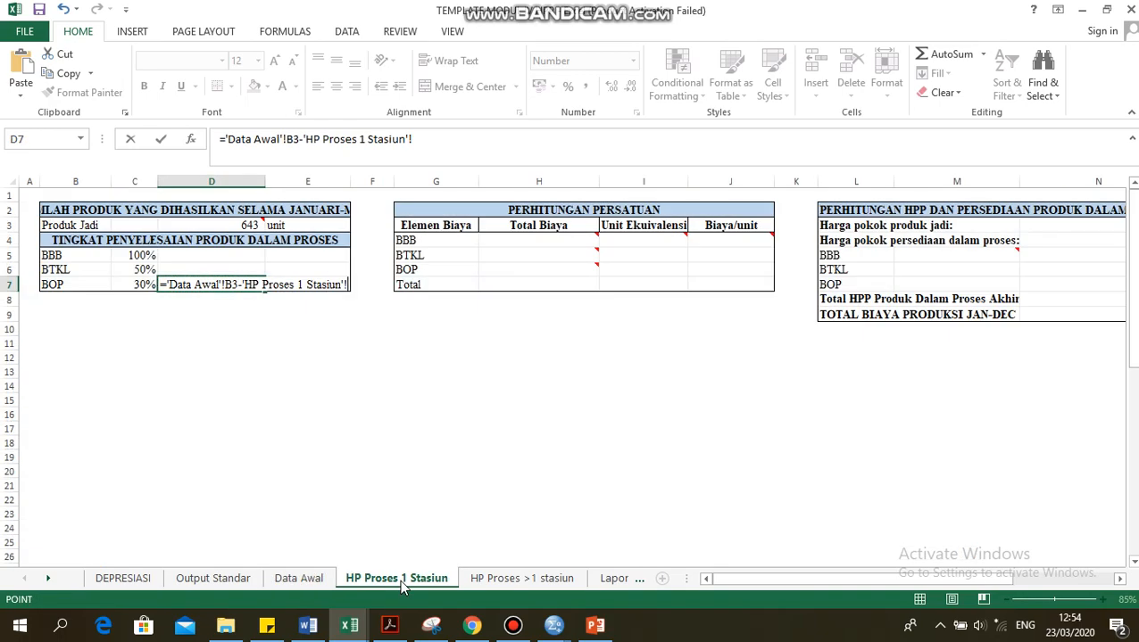
{"action": "left_click", "coordinate": [225, 222]}
{"action": "key", "text": "Return"}
{"action": "left_click", "coordinate": [347, 395]}
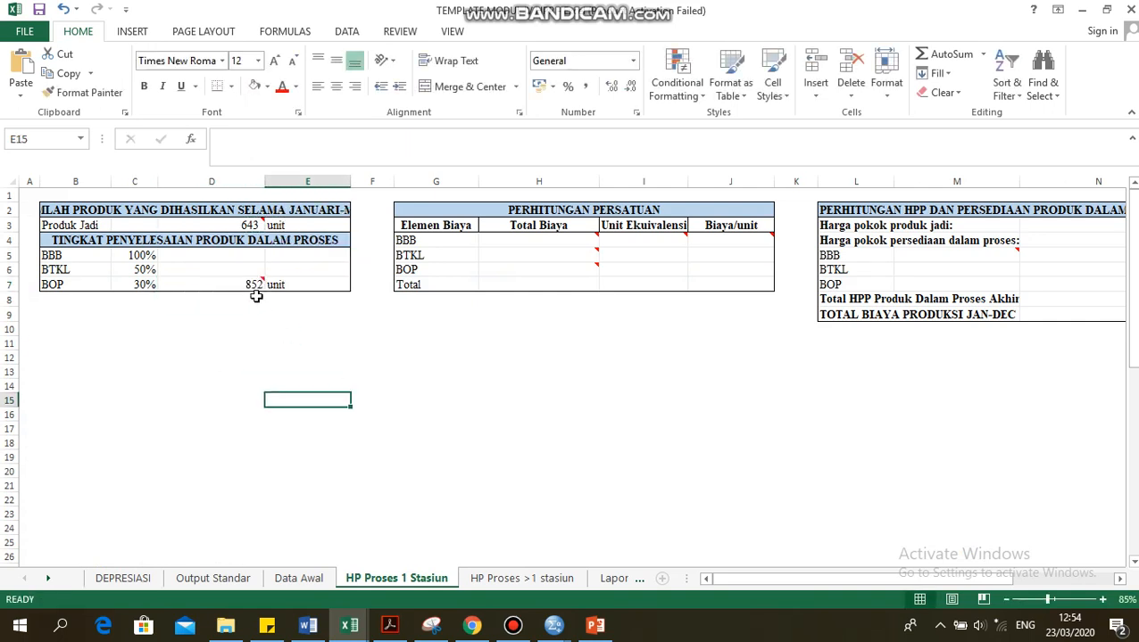
Link the BBB Total Biaya in H4 to the annual raw material total in Data Awal B42
{"action": "left_click", "coordinate": [560, 370]}
{"action": "mouse_move", "coordinate": [534, 242]}
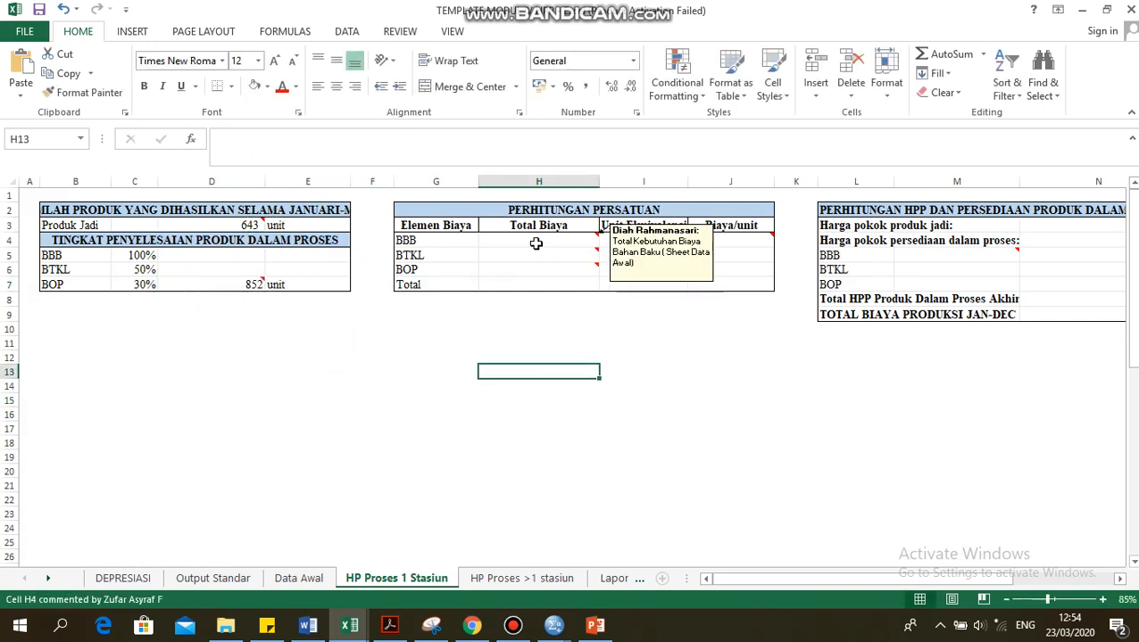
{"action": "left_click", "coordinate": [544, 241]}
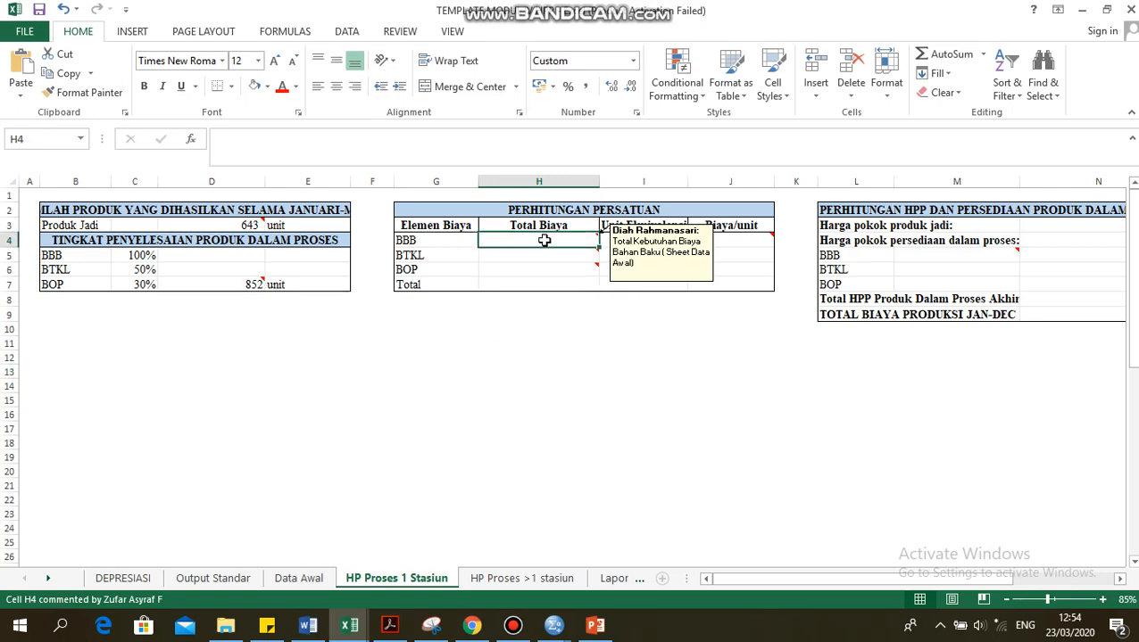
{"action": "type", "text": "="}
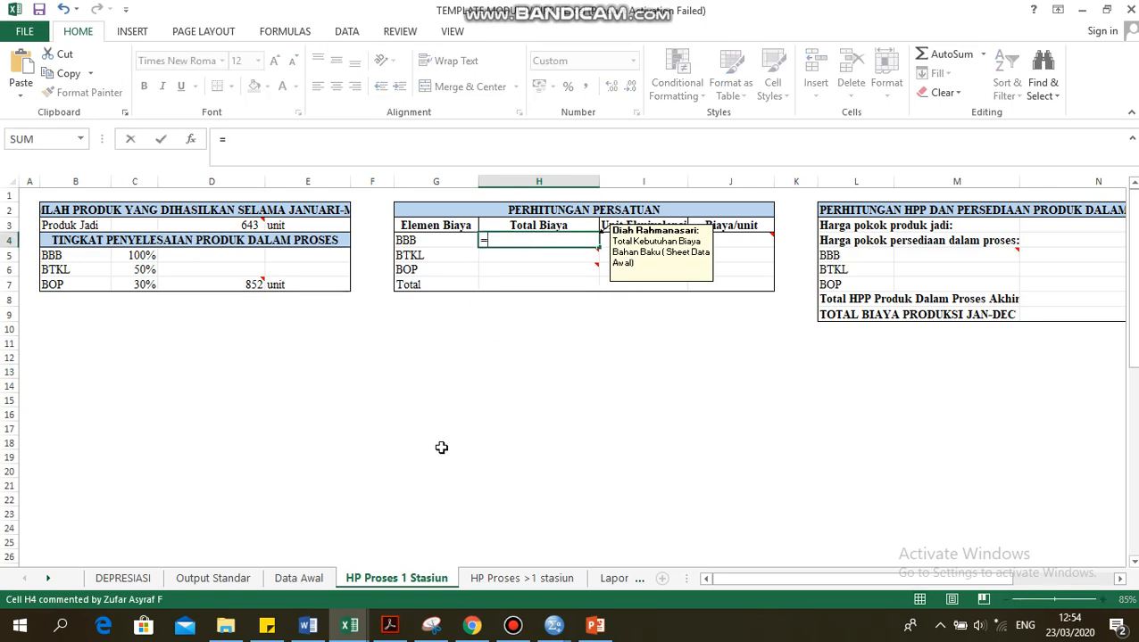
{"action": "left_click", "coordinate": [299, 578]}
{"action": "left_click_drag", "start_coordinate": [1132, 392], "coordinate": [1131, 503]}
{"action": "left_click", "coordinate": [214, 522]}
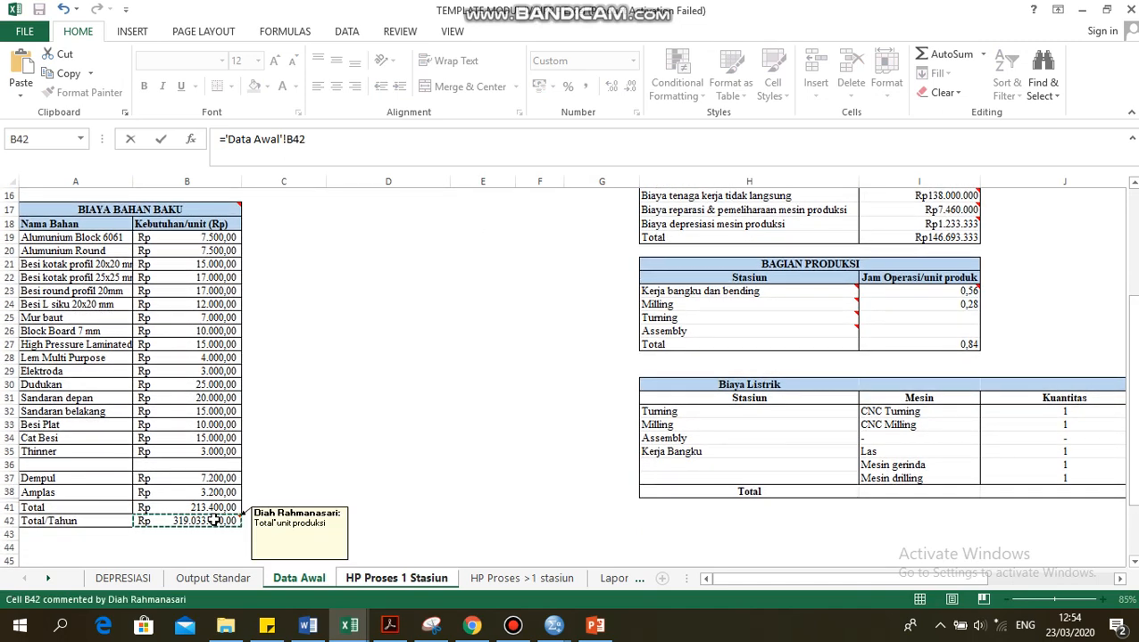
{"action": "key", "text": "Return"}
Link the BTKL Total Biaya in H5 to the direct labour cost total in Data Awal K11
{"action": "type", "text": "="}
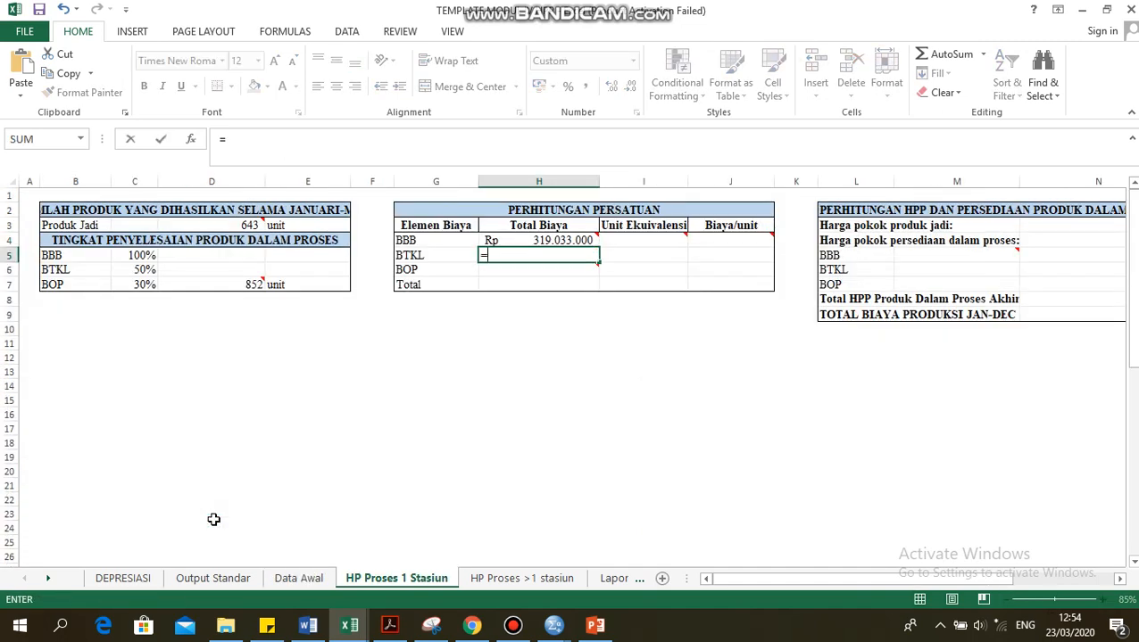
{"action": "left_click", "coordinate": [290, 580]}
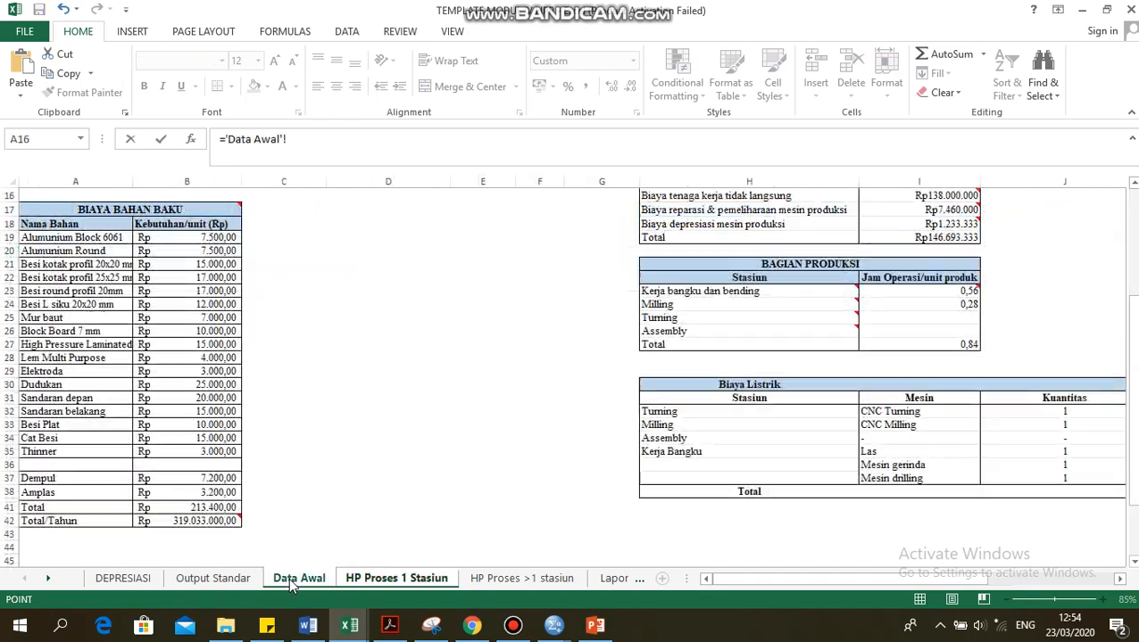
{"action": "left_click_drag", "start_coordinate": [1131, 410], "coordinate": [1018, 402]}
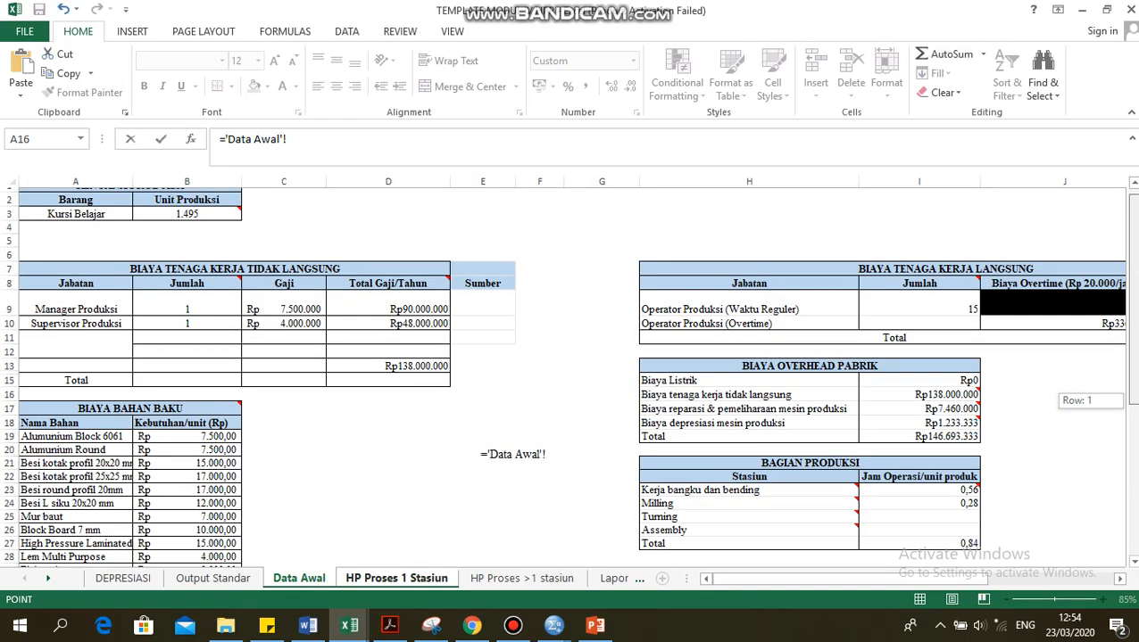
{"action": "left_click_drag", "start_coordinate": [987, 580], "coordinate": [1102, 584]}
{"action": "left_click", "coordinate": [741, 333]}
{"action": "left_click", "coordinate": [396, 578]}
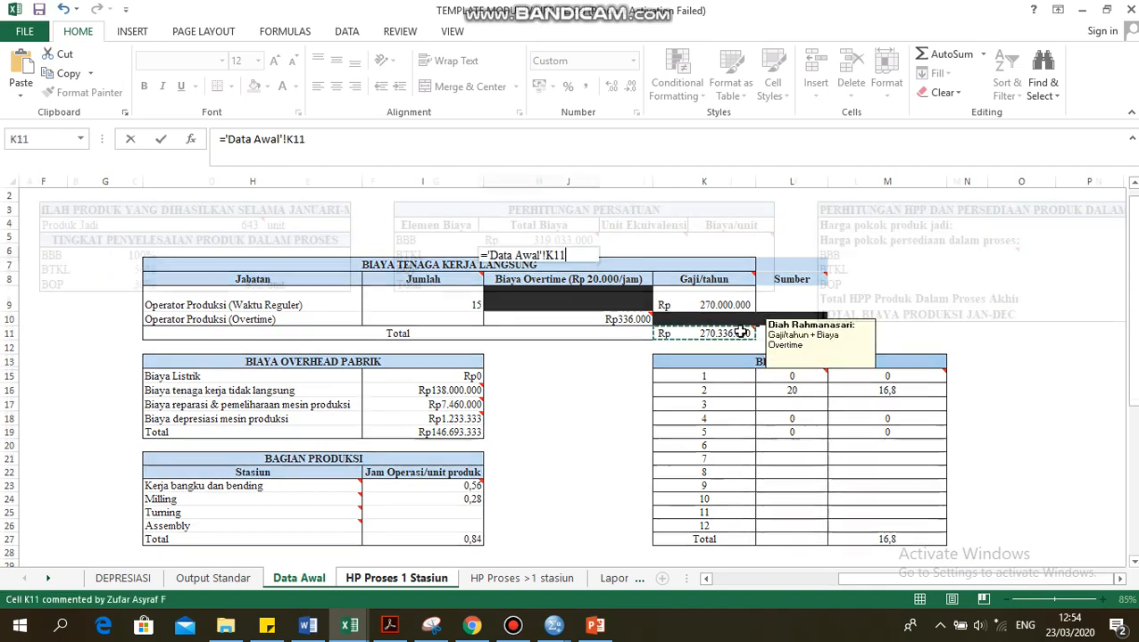
Link the BOP Total Biaya in H6 to the Biaya Overhead Pabrik total in Data Awal I19
{"action": "left_click", "coordinate": [309, 580]}
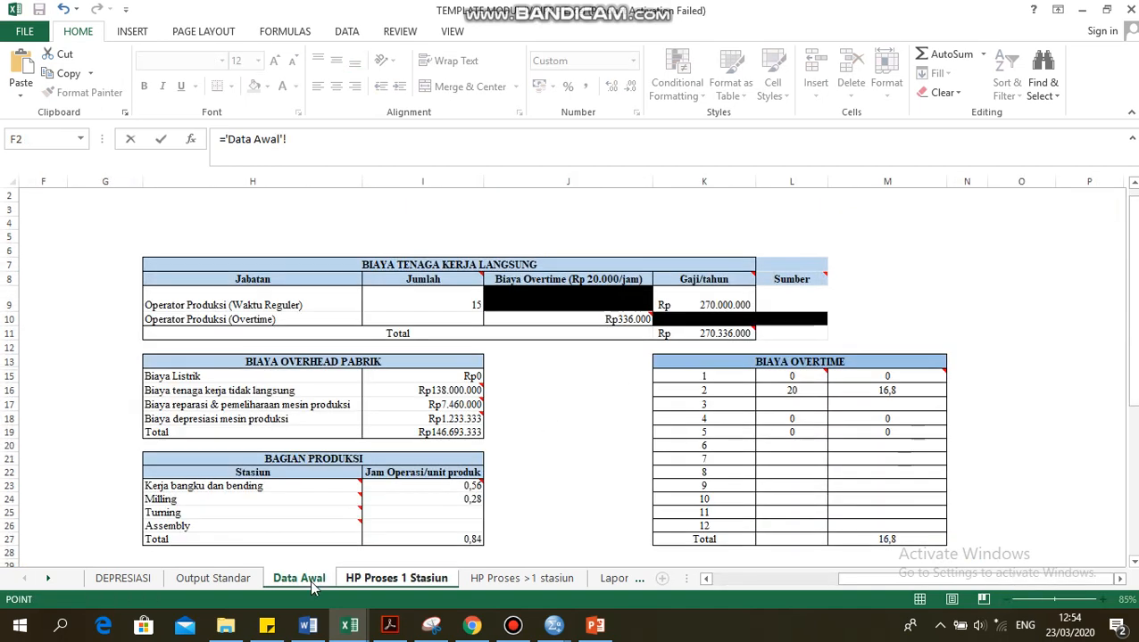
{"action": "left_click", "coordinate": [448, 432]}
{"action": "key", "text": "Return"}
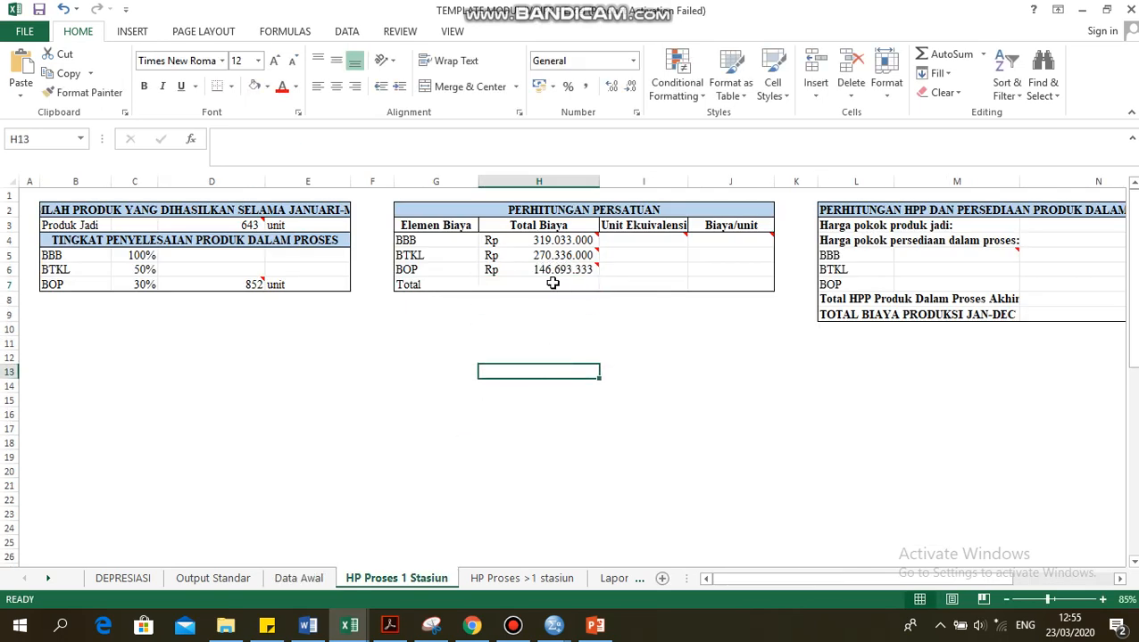
Total the BBB, BTKL and BOP costs in H7 with a SUM of H4 to H6
{"action": "type", "text": "=SUM("}
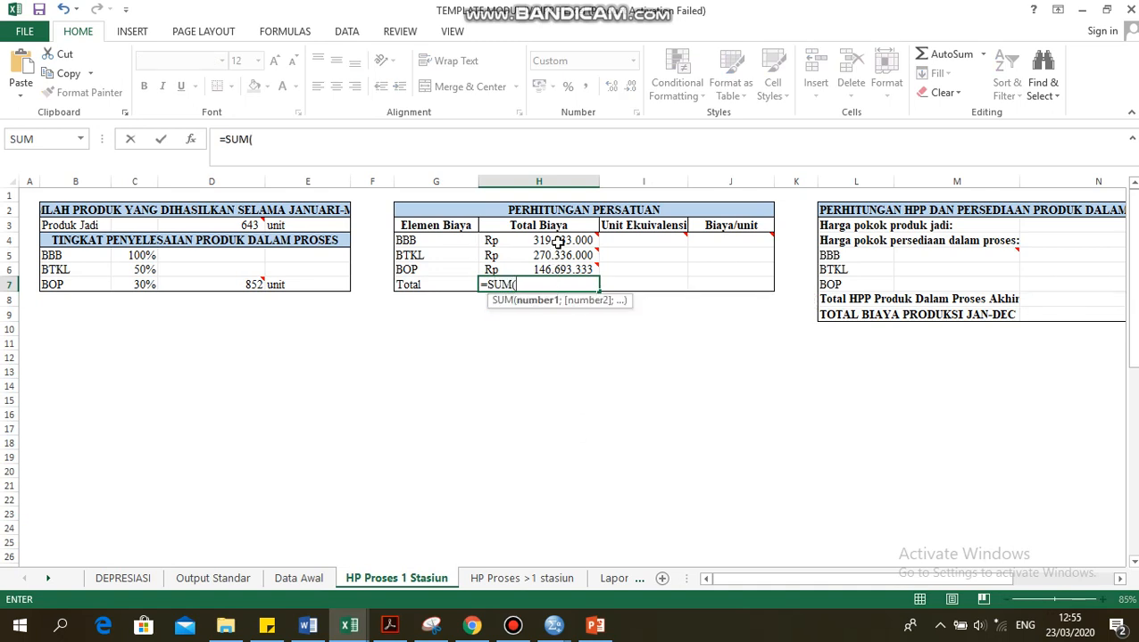
{"action": "left_click_drag", "start_coordinate": [560, 241], "coordinate": [558, 269]}
{"action": "key", "text": "Return"}
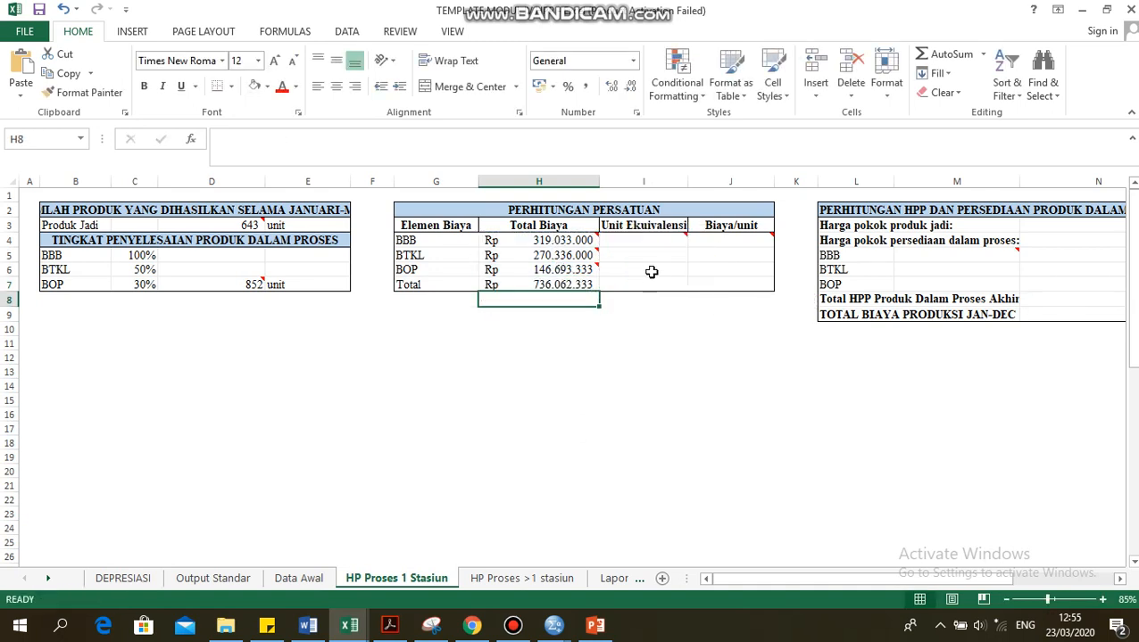
Calculate the BBB Unit Ekuivalensi in I4 with the formula =$D$3+(D7*C5)
{"action": "left_click", "coordinate": [658, 241]}
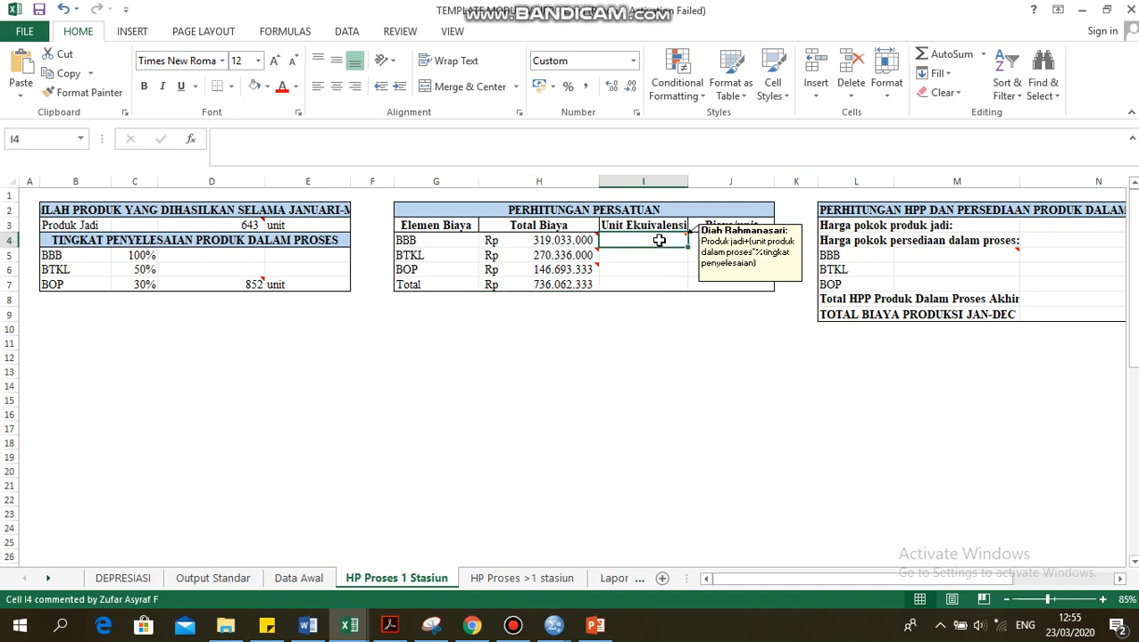
{"action": "type", "text": "="}
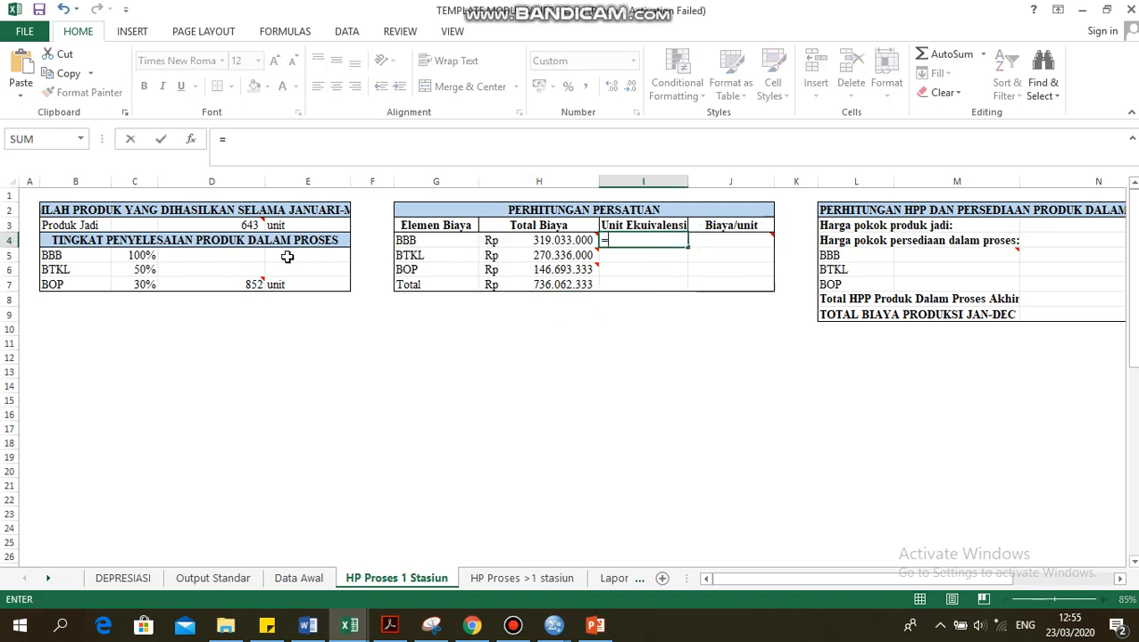
{"action": "left_click", "coordinate": [241, 226]}
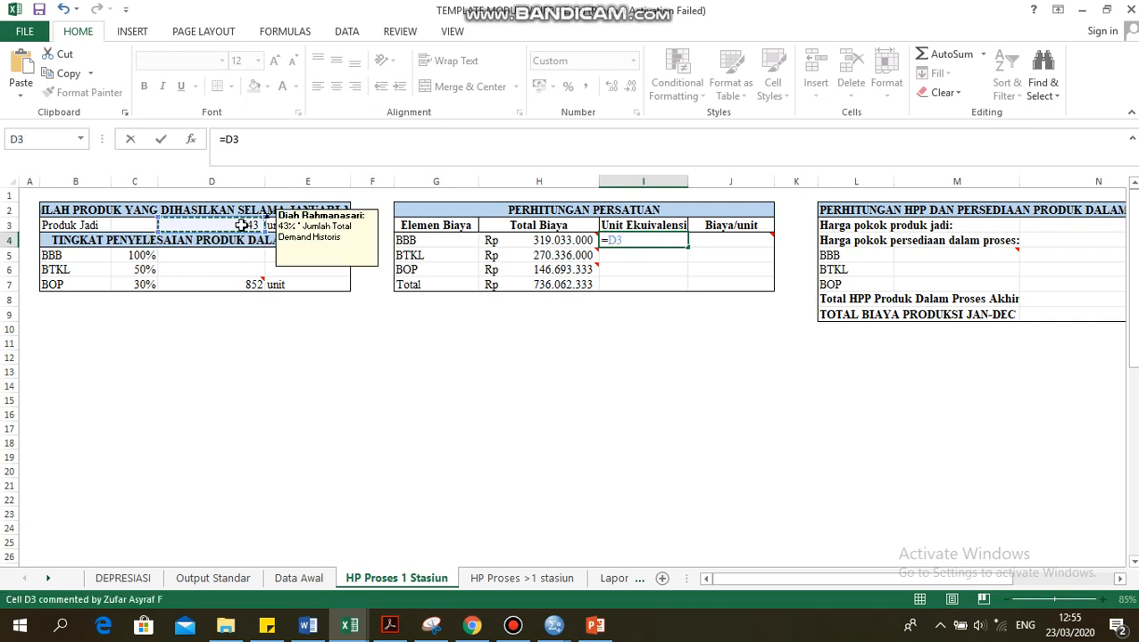
{"action": "key", "text": "F4"}
{"action": "type", "text": "+("}
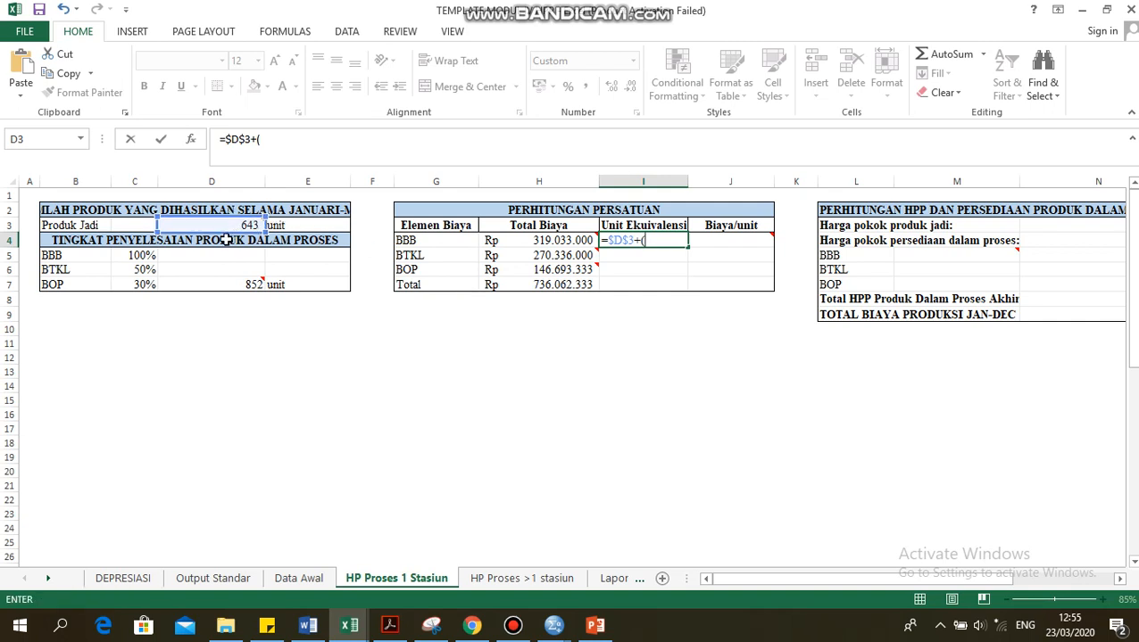
{"action": "mouse_move", "coordinate": [233, 285]}
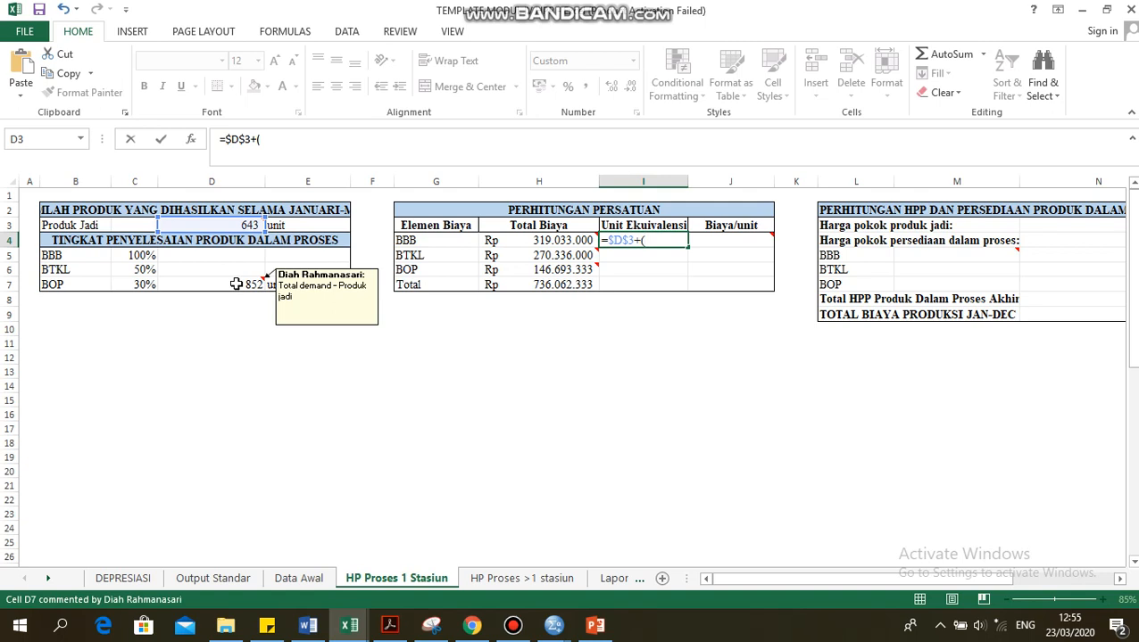
{"action": "left_click", "coordinate": [236, 284]}
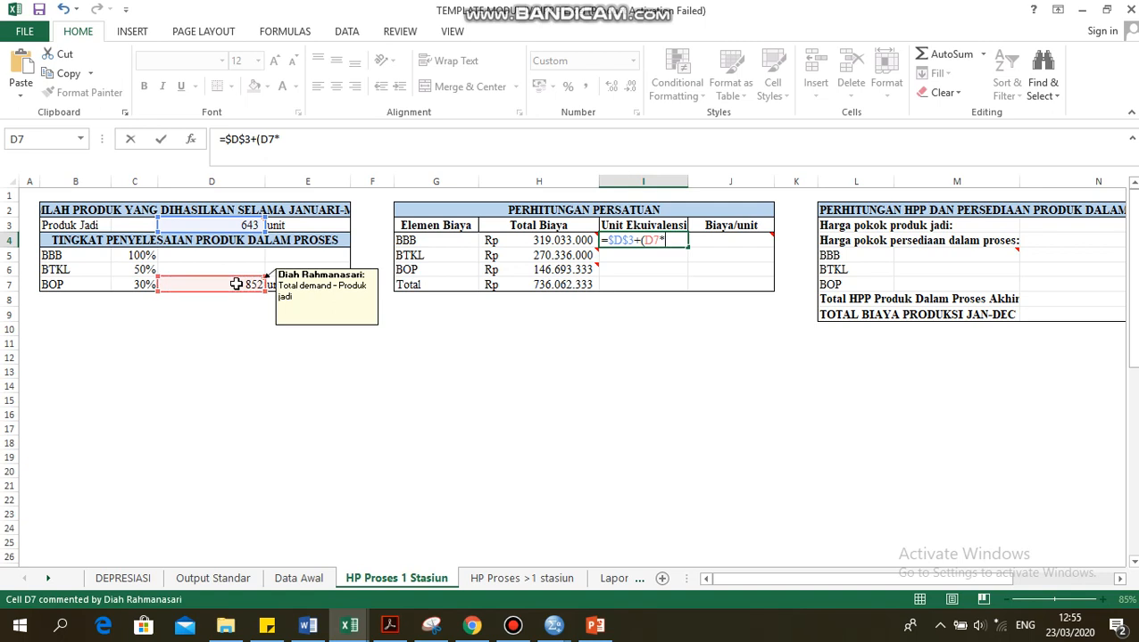
{"action": "left_click", "coordinate": [133, 255]}
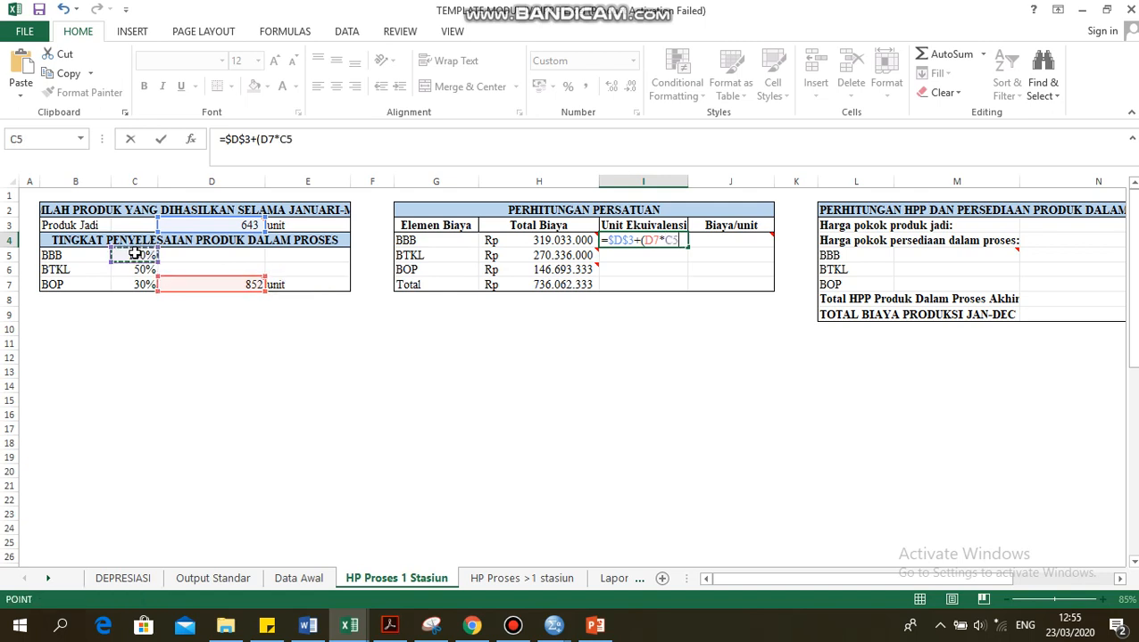
{"action": "type", "text": ")"}
{"action": "key", "text": "Return"}
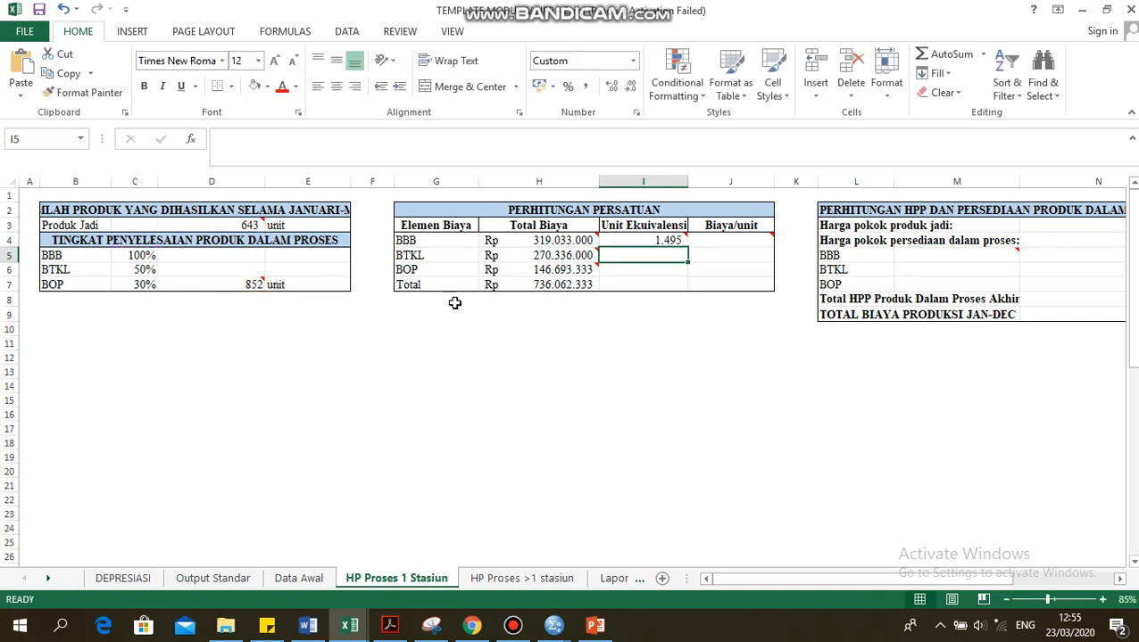
Calculate the BBB Biaya/unit in J4 by dividing Total Biaya H4 by Unit Ekuivalensi I4
{"action": "left_click", "coordinate": [678, 332]}
{"action": "left_click", "coordinate": [660, 241]}
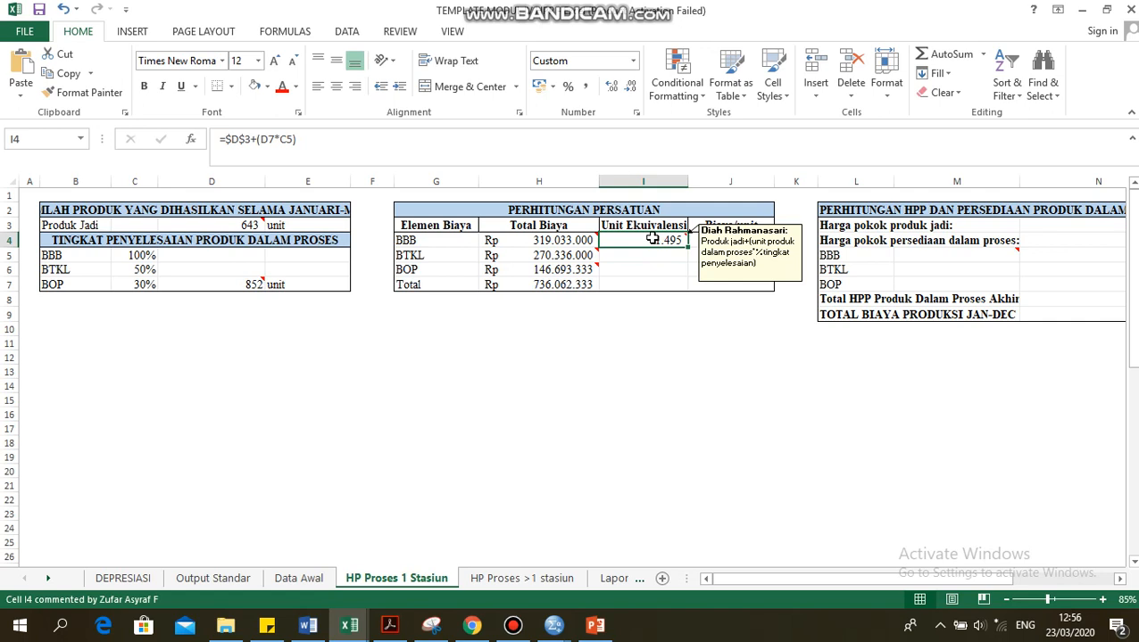
{"action": "key", "text": "Right"}
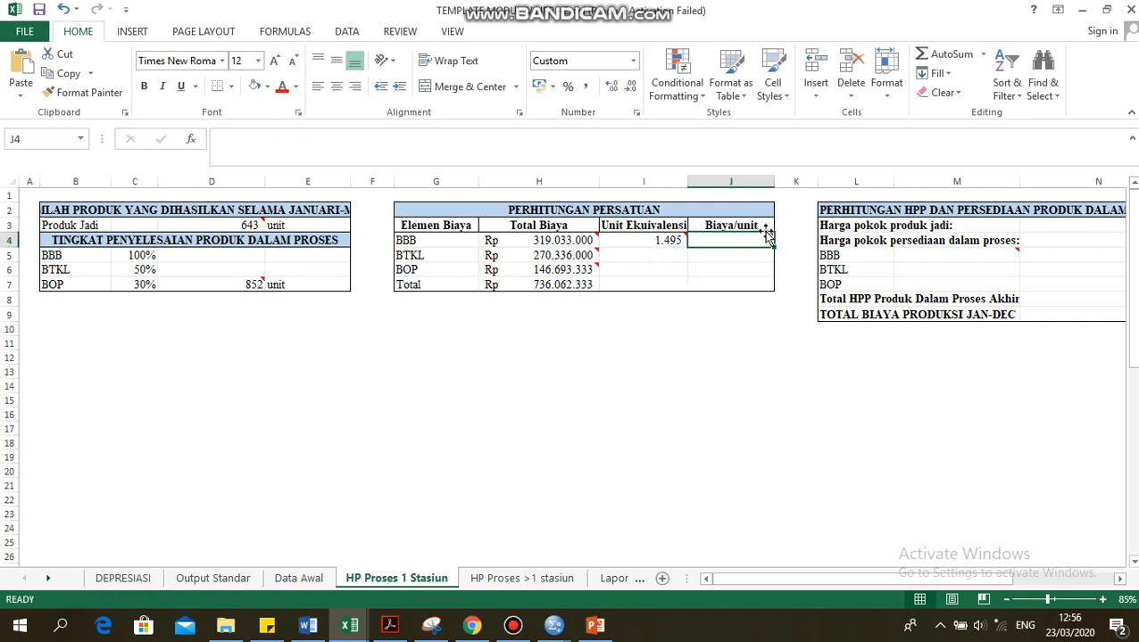
{"action": "type", "text": "="}
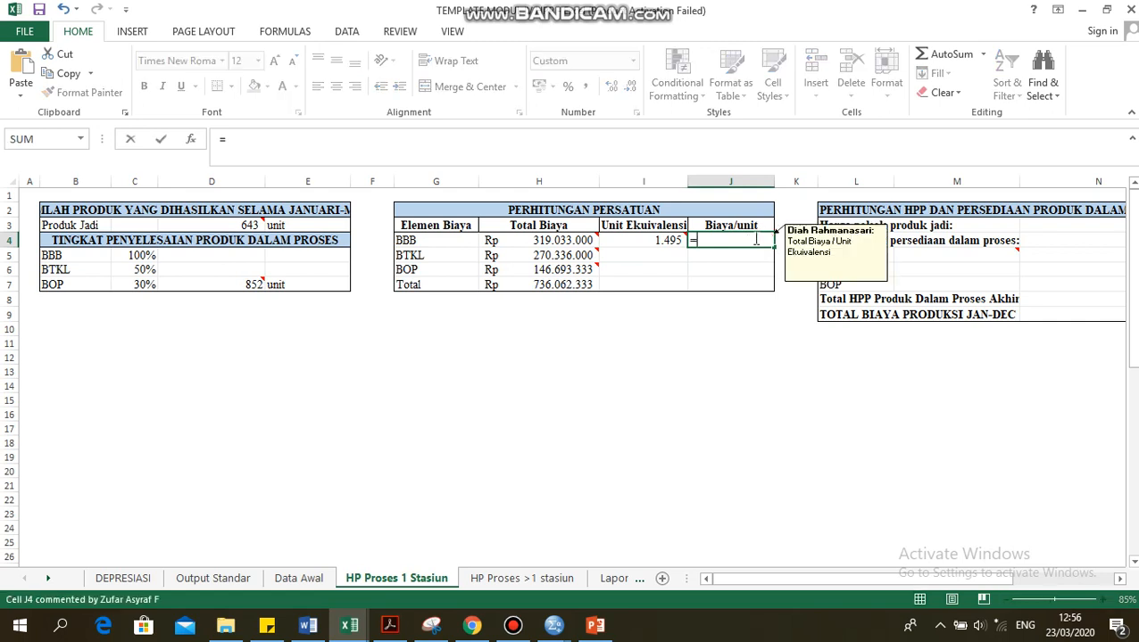
{"action": "left_click", "coordinate": [565, 242]}
{"action": "type", "text": "/"}
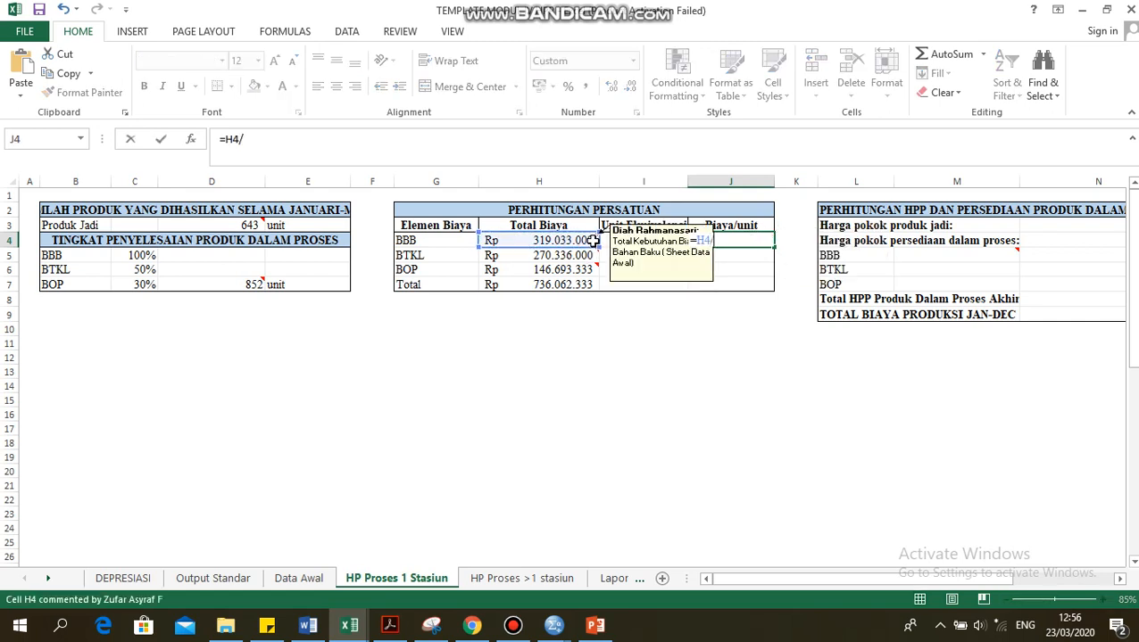
{"action": "left_click", "coordinate": [606, 241]}
{"action": "key", "text": "Return"}
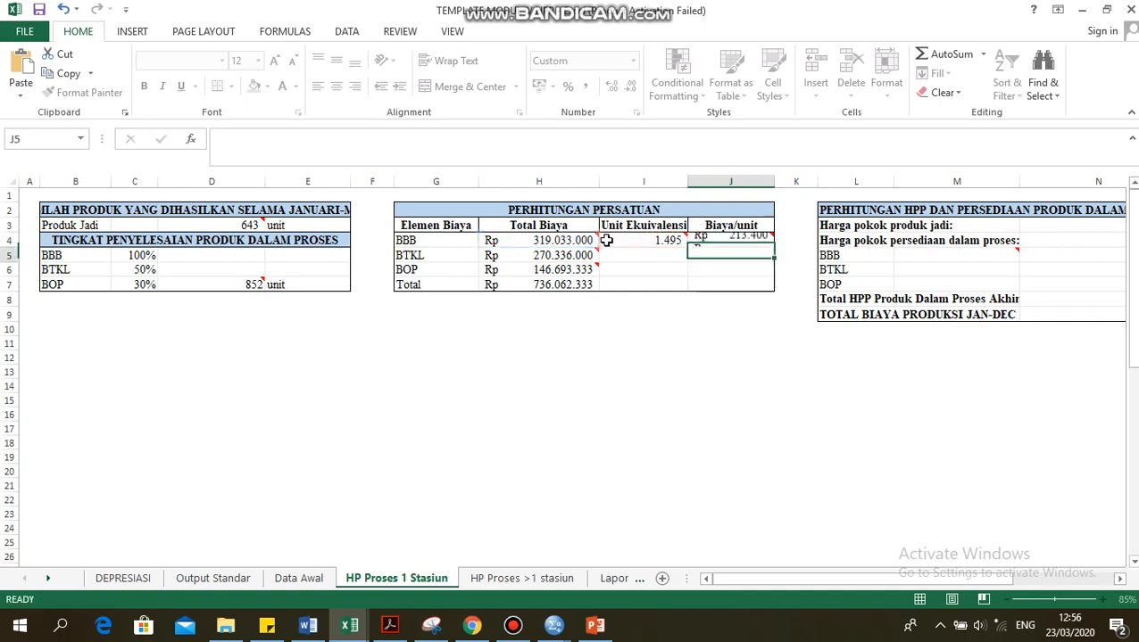
Calculate Harga pokok produk jadi in N3 by multiplying the total Biaya/unit J7 by the Produk Jadi units in D3
{"action": "left_click", "coordinate": [844, 388]}
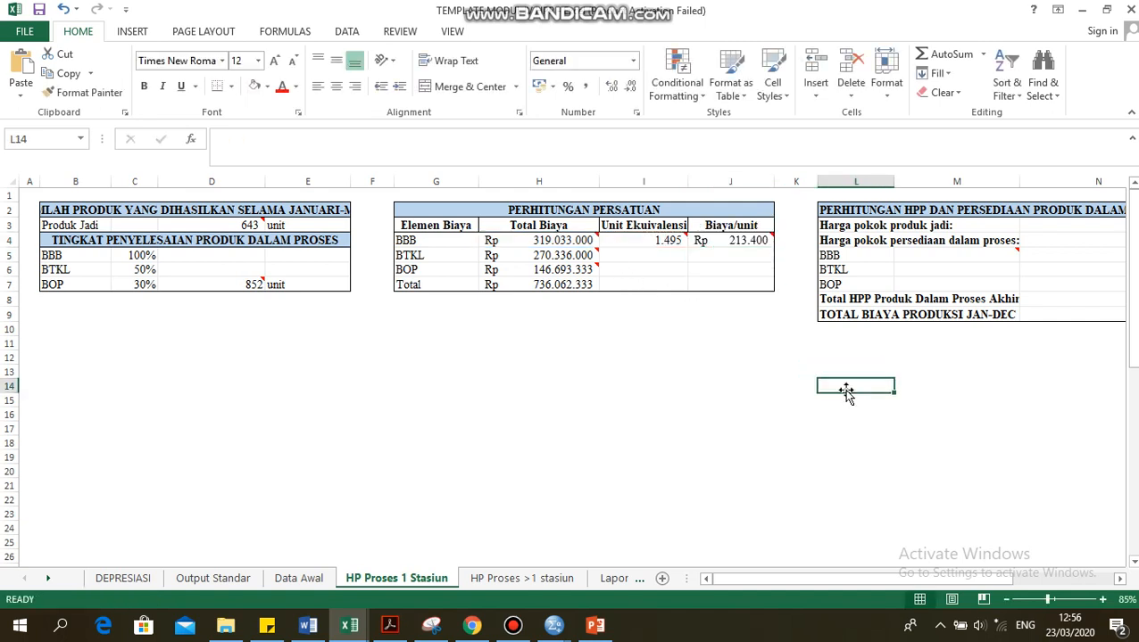
{"action": "left_click_drag", "start_coordinate": [909, 585], "coordinate": [867, 585]}
{"action": "left_click", "coordinate": [903, 455]}
{"action": "left_click", "coordinate": [912, 225]}
{"action": "type", "text": "="}
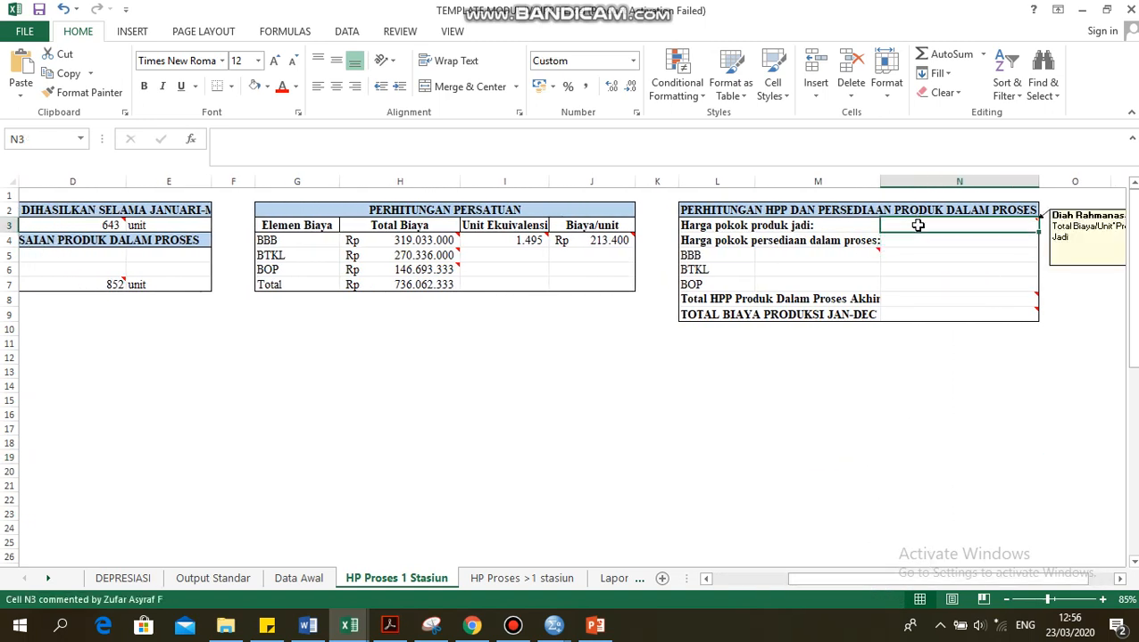
{"action": "left_click", "coordinate": [604, 286]}
{"action": "type", "text": "*"}
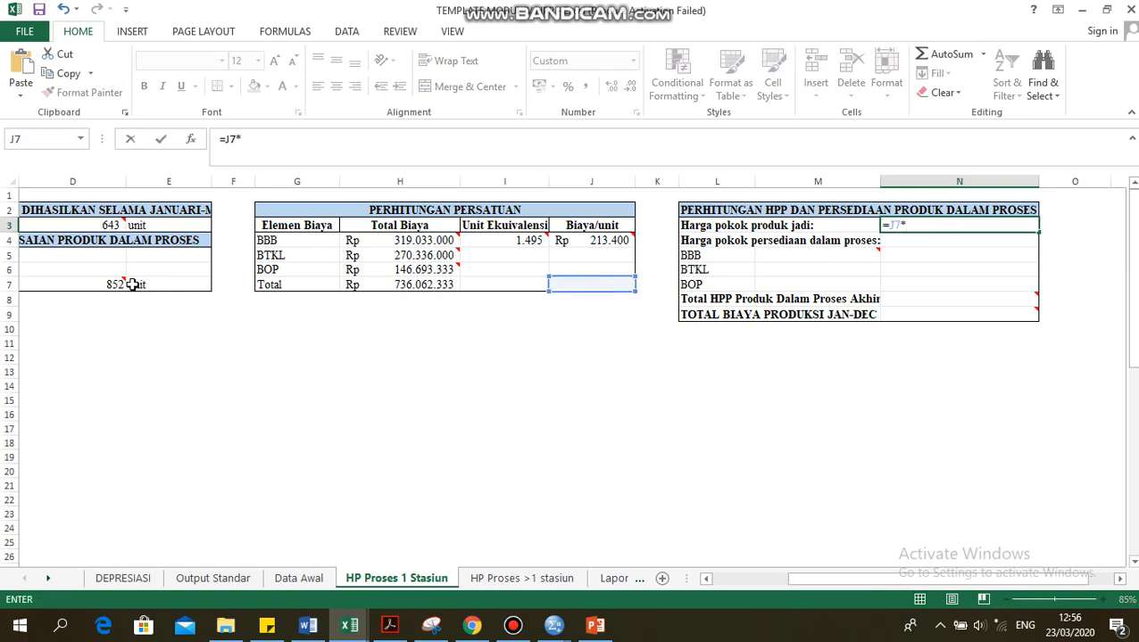
{"action": "left_click", "coordinate": [101, 226]}
{"action": "key", "text": "Return"}
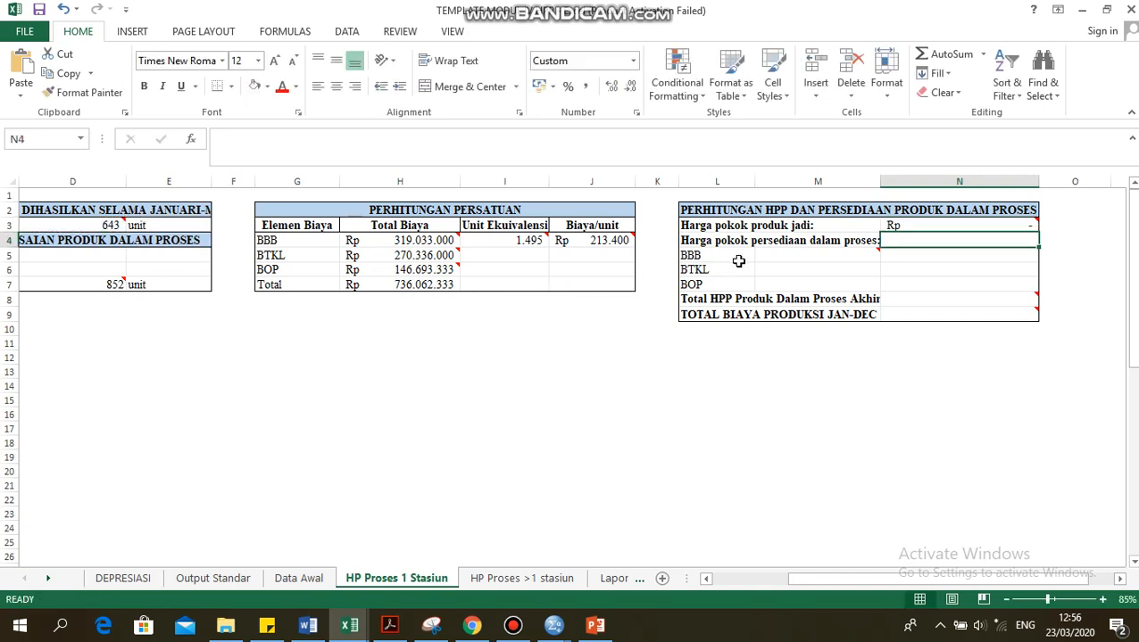
Calculate the BBB in-process inventory cost in M5 with the formula =C5*D7*J4
{"action": "left_click", "coordinate": [794, 255]}
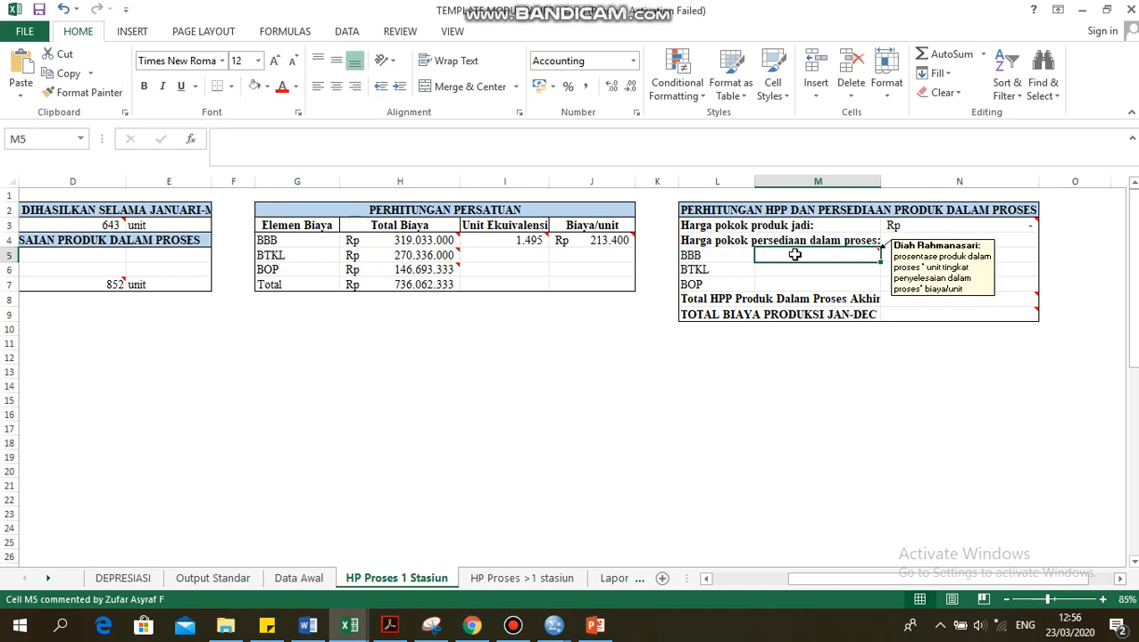
{"action": "type", "text": "="}
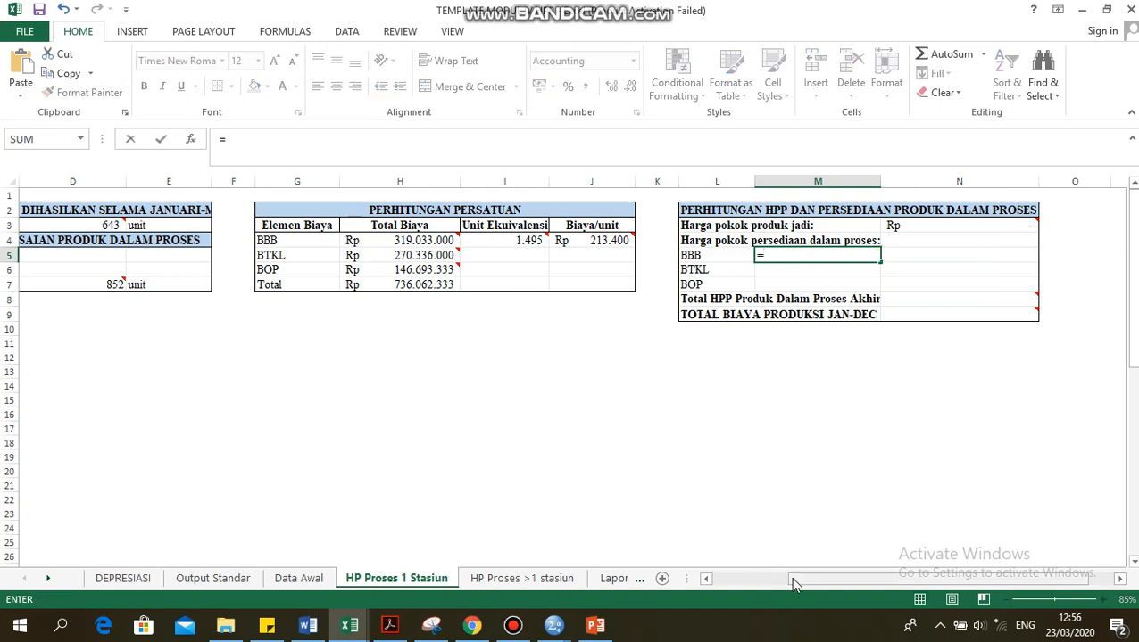
{"action": "left_click_drag", "start_coordinate": [798, 581], "coordinate": [742, 577]}
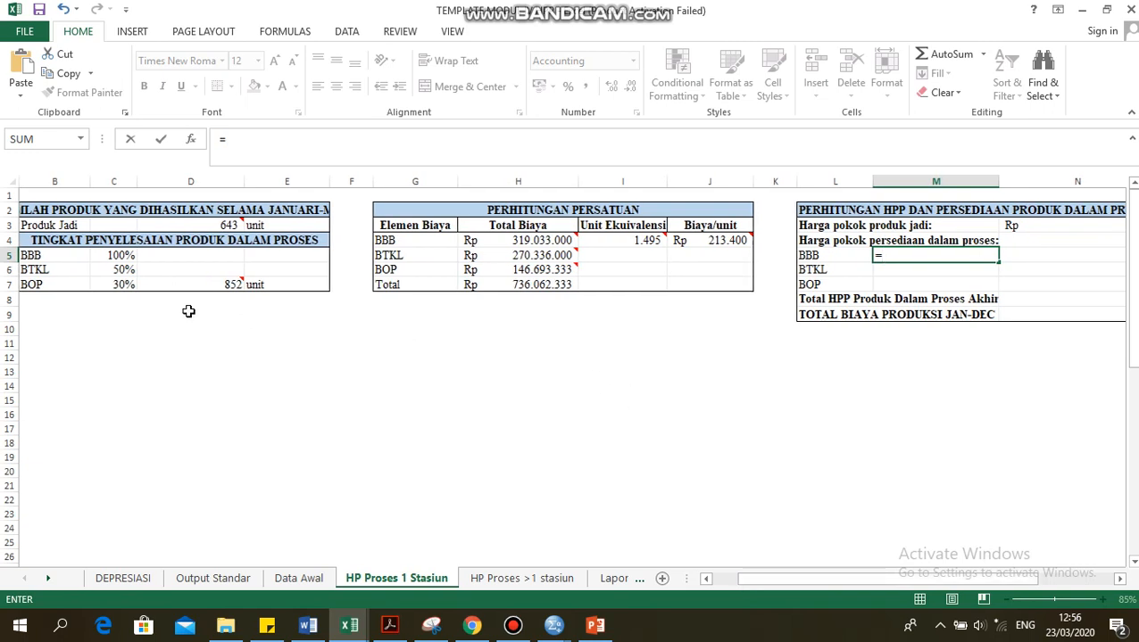
{"action": "left_click", "coordinate": [117, 256]}
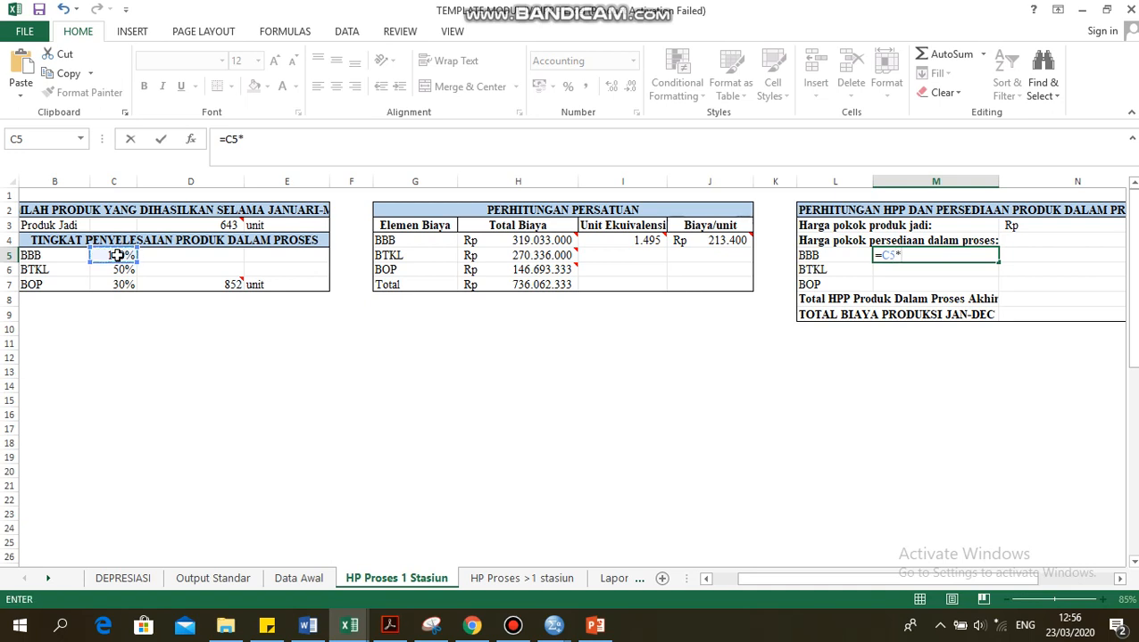
{"action": "mouse_move", "coordinate": [223, 282]}
{"action": "type", "text": "*"}
{"action": "left_click", "coordinate": [222, 282]}
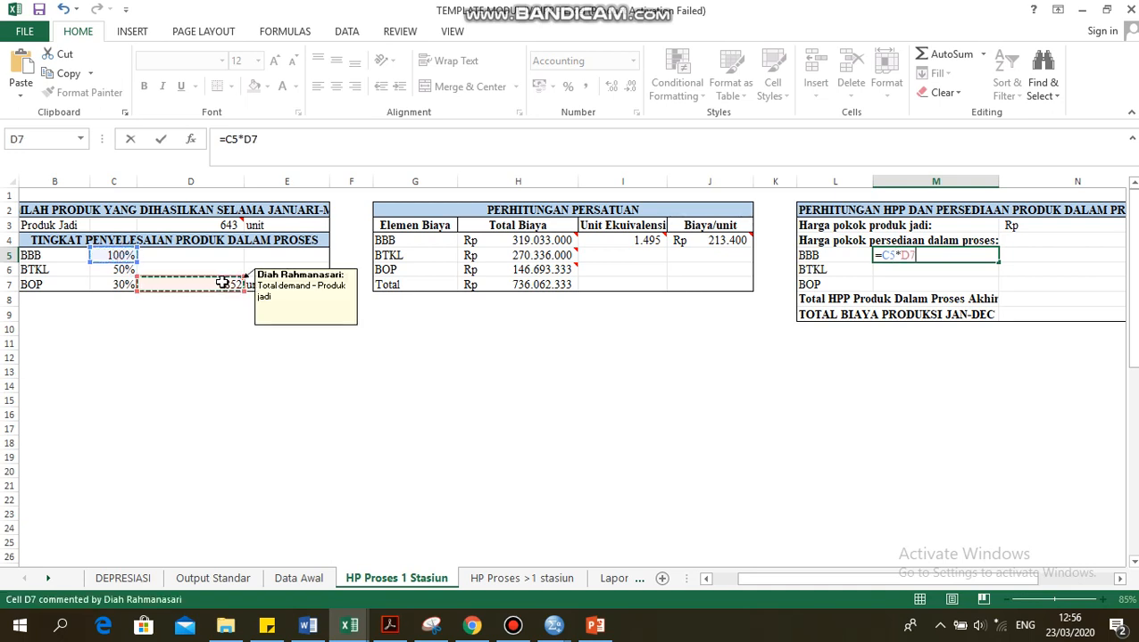
{"action": "type", "text": "*"}
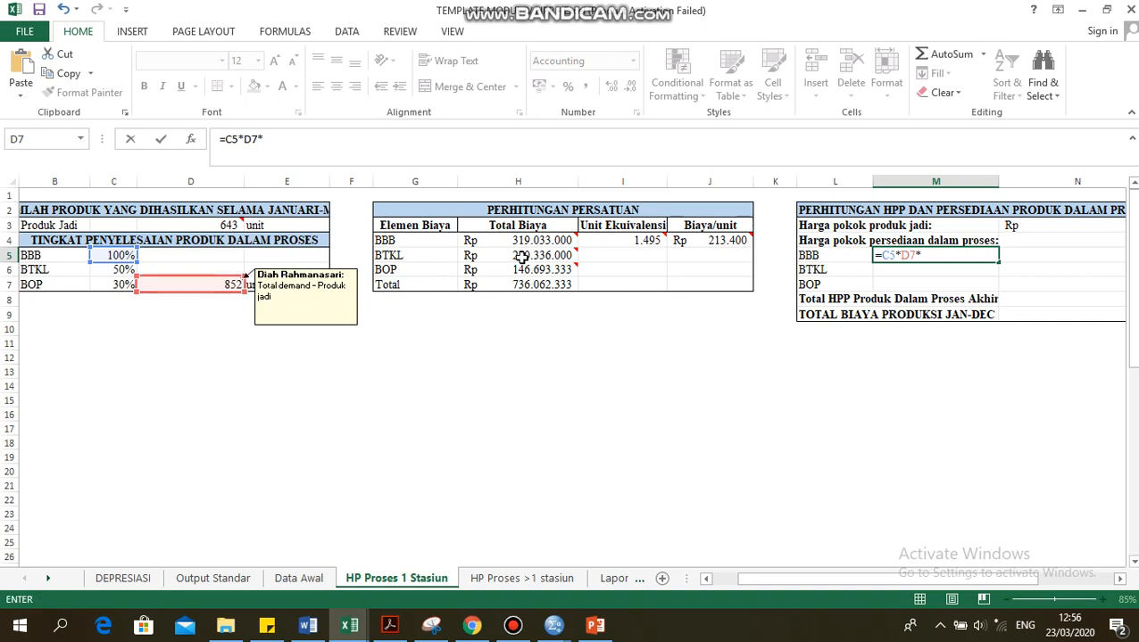
{"action": "mouse_move", "coordinate": [711, 241]}
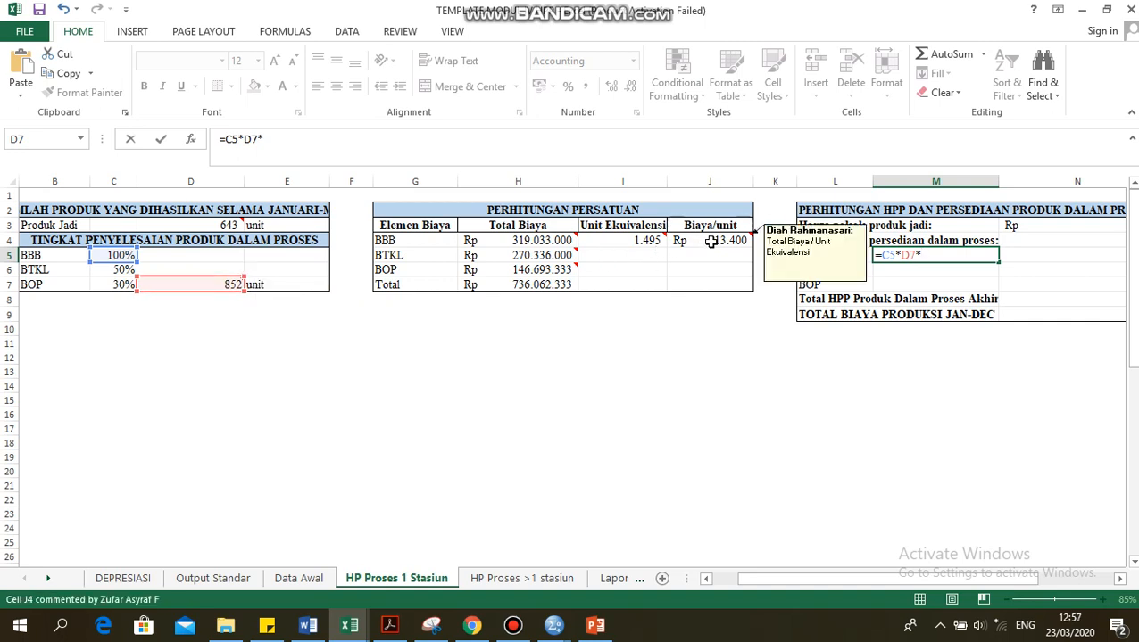
{"action": "left_click", "coordinate": [710, 241]}
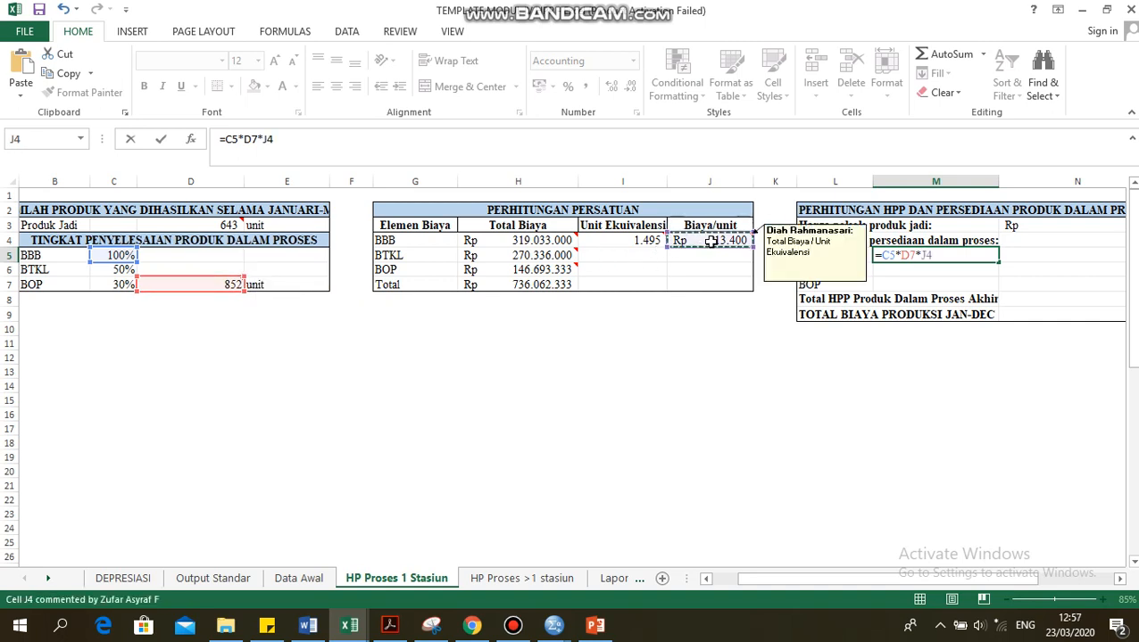
{"action": "key", "text": "Return"}
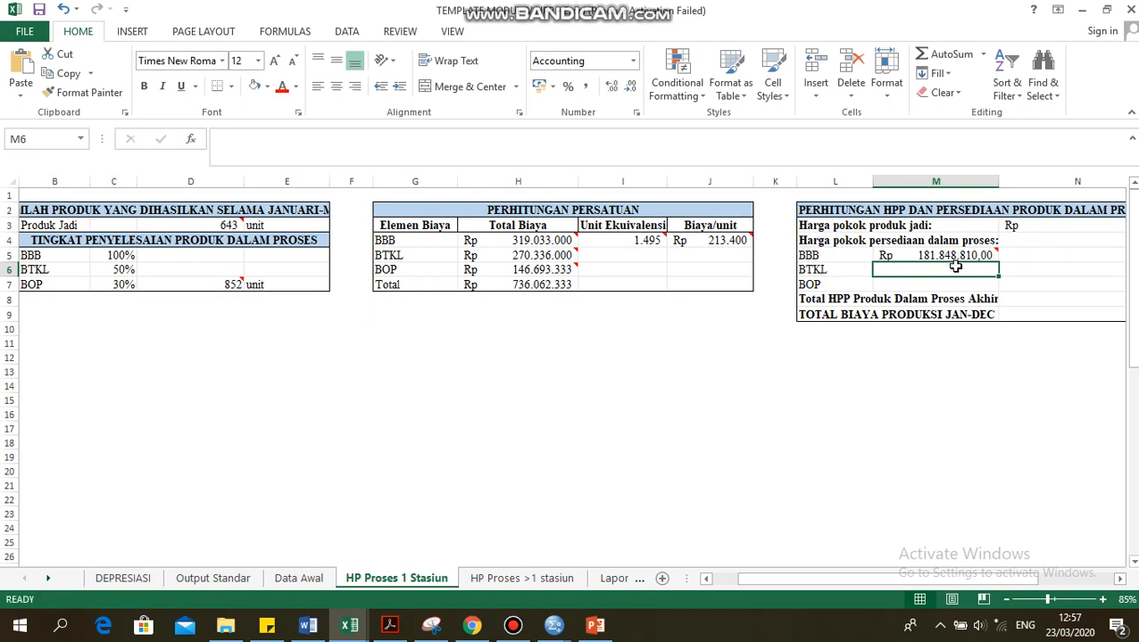
Total the in-process BBB, BTKL and BOP costs in N8 with a SUM of M5 to M7
{"action": "left_click", "coordinate": [1027, 299]}
{"action": "left_click", "coordinate": [1040, 313]}
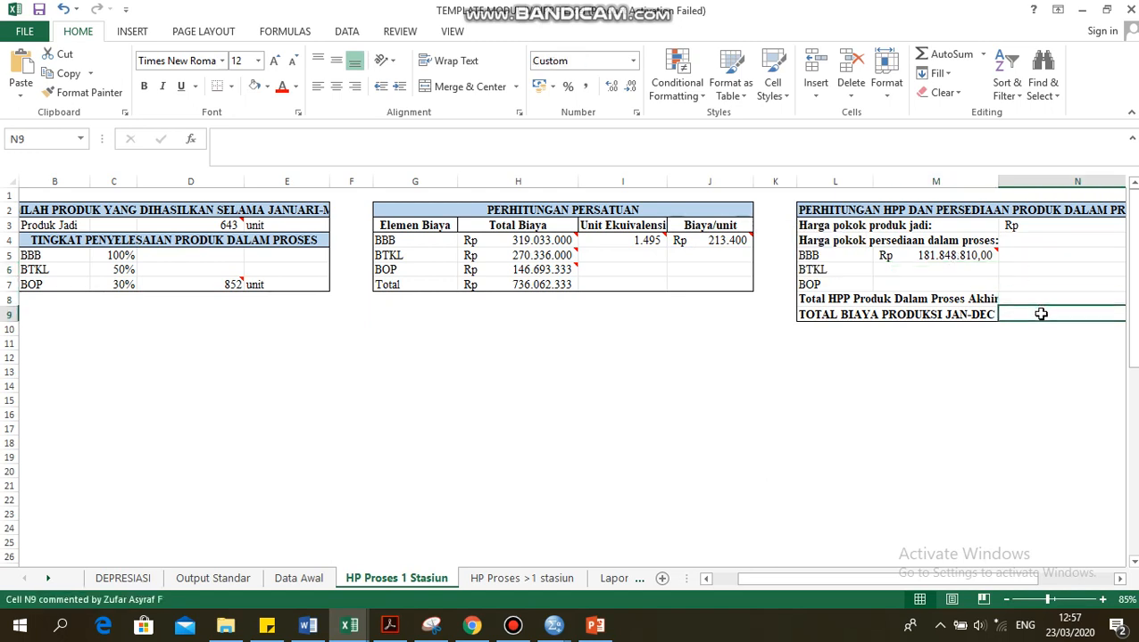
{"action": "left_click", "coordinate": [1045, 300]}
{"action": "type", "text": "=SUM("}
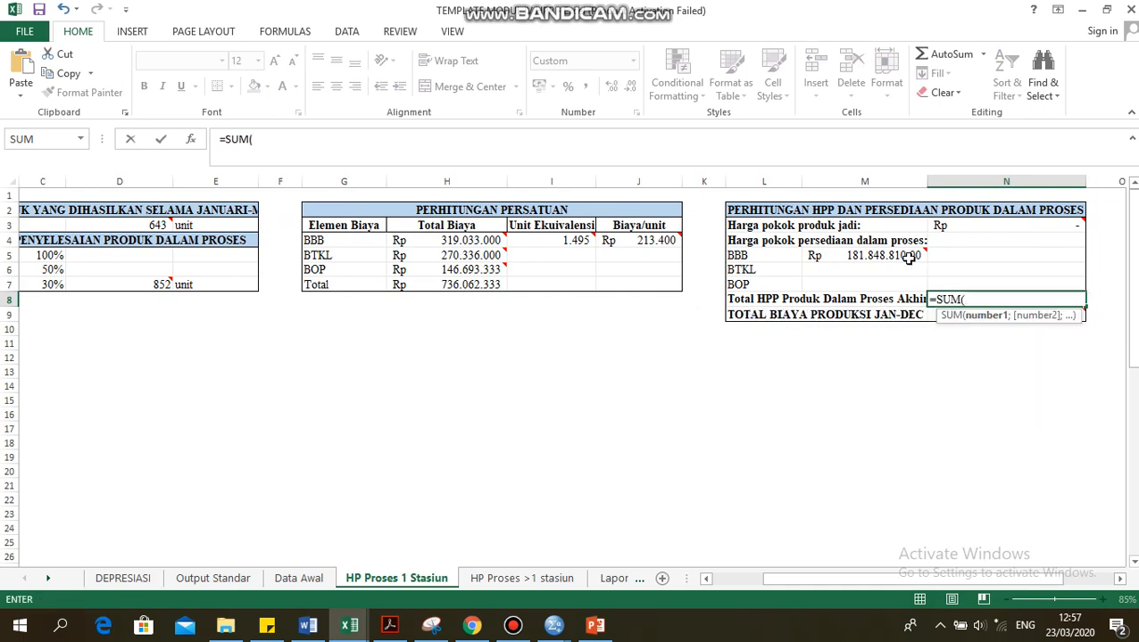
{"action": "left_click_drag", "start_coordinate": [908, 256], "coordinate": [905, 287]}
{"action": "key", "text": "Return"}
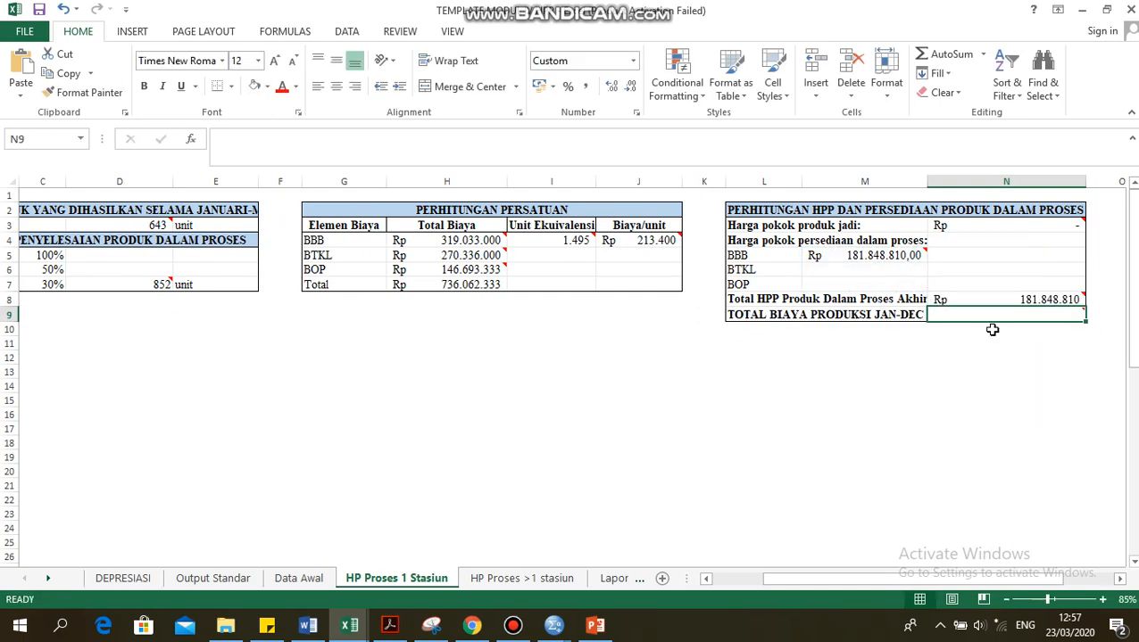
Calculate TOTAL BIAYA PRODUKSI JAN-DEC in N9 as the SUM of N3 and N8
{"action": "type", "text": "=SUM("}
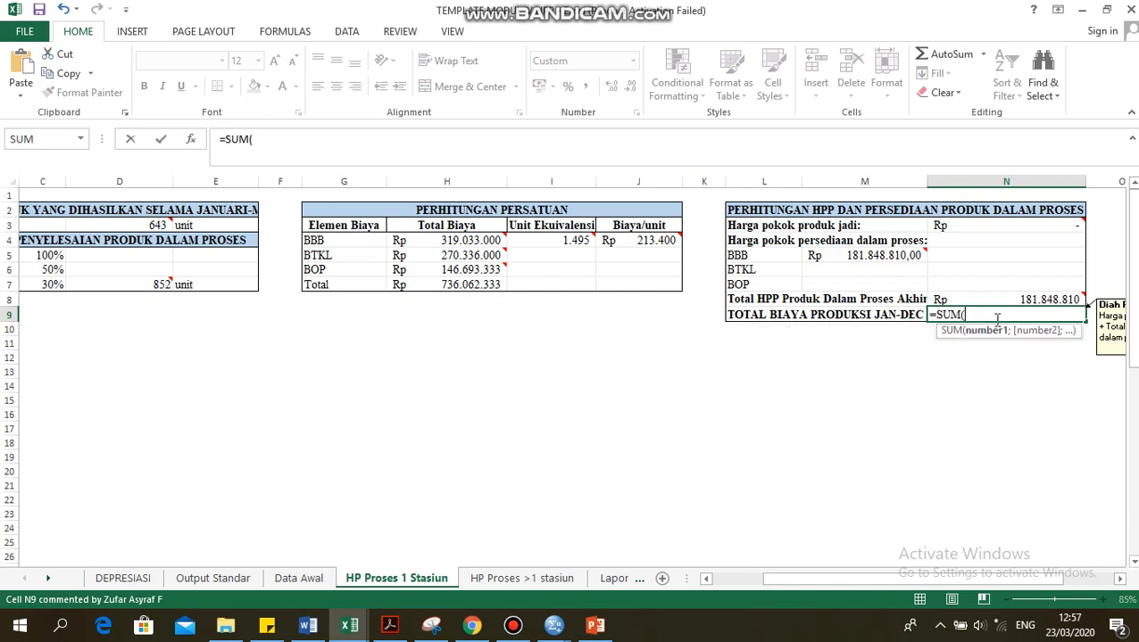
{"action": "left_click", "coordinate": [992, 227]}
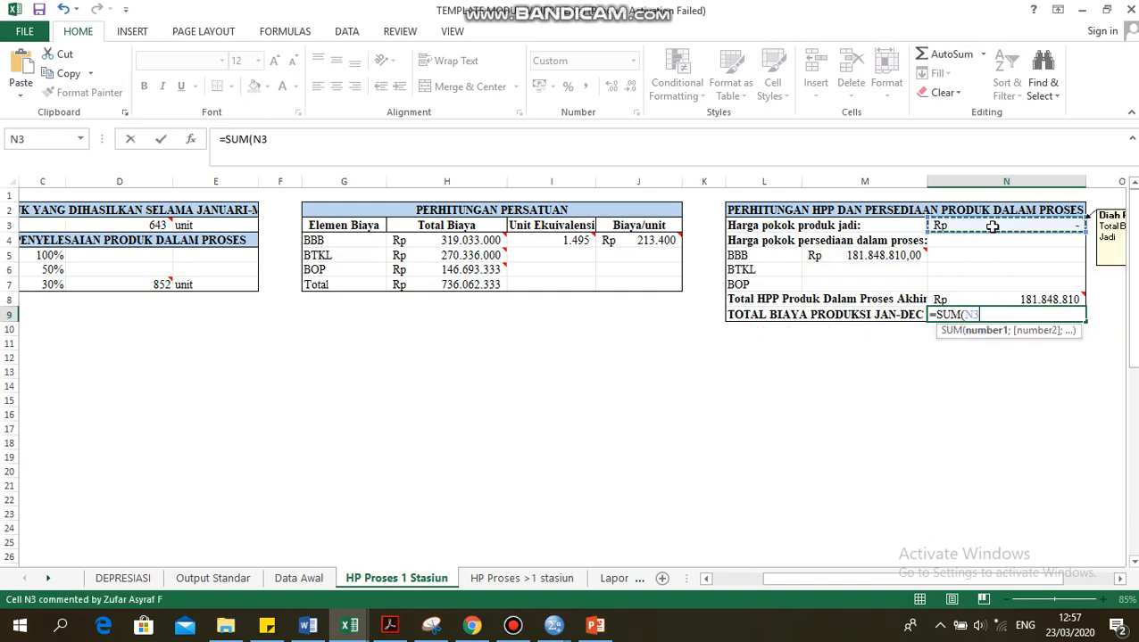
{"action": "type", "text": ";"}
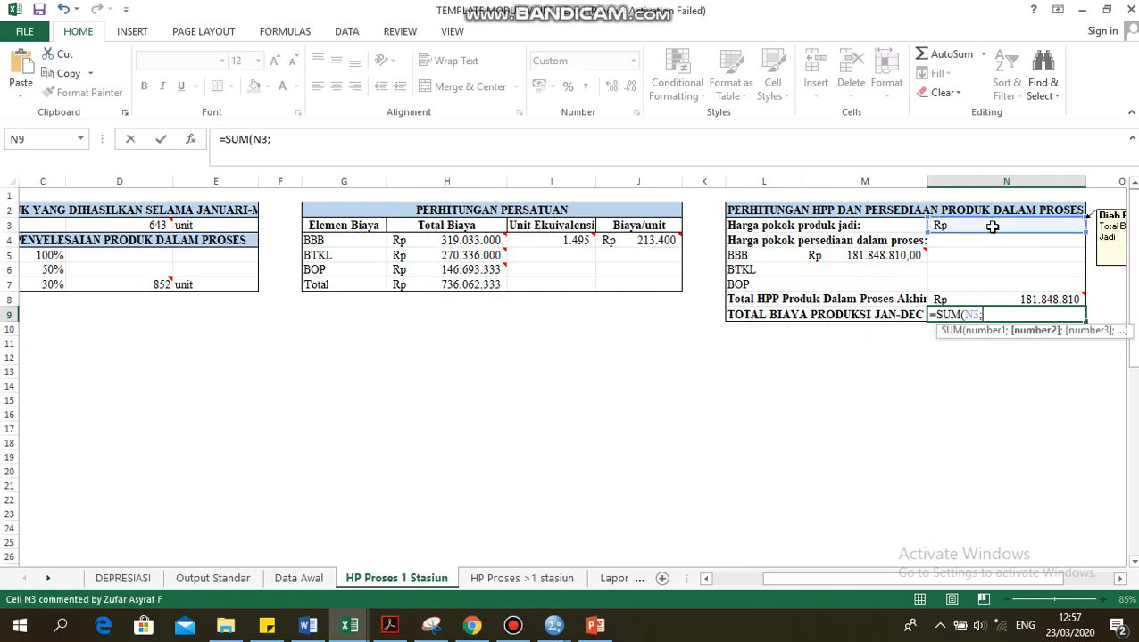
{"action": "left_click", "coordinate": [1008, 300]}
{"action": "key", "text": "Return"}
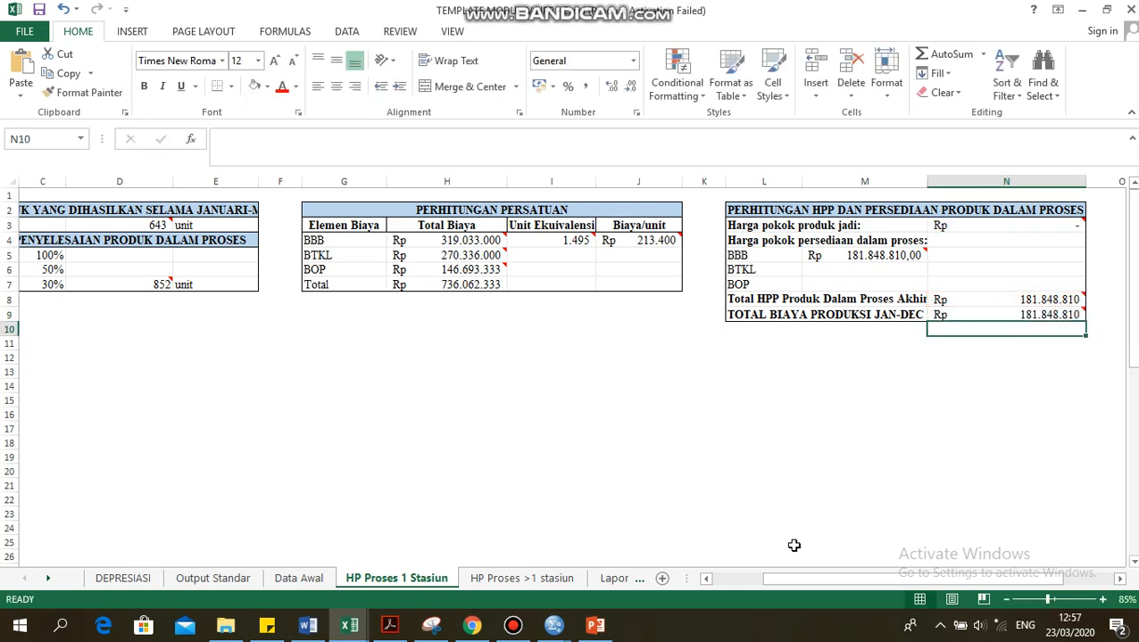
{"action": "left_click", "coordinate": [512, 626]}
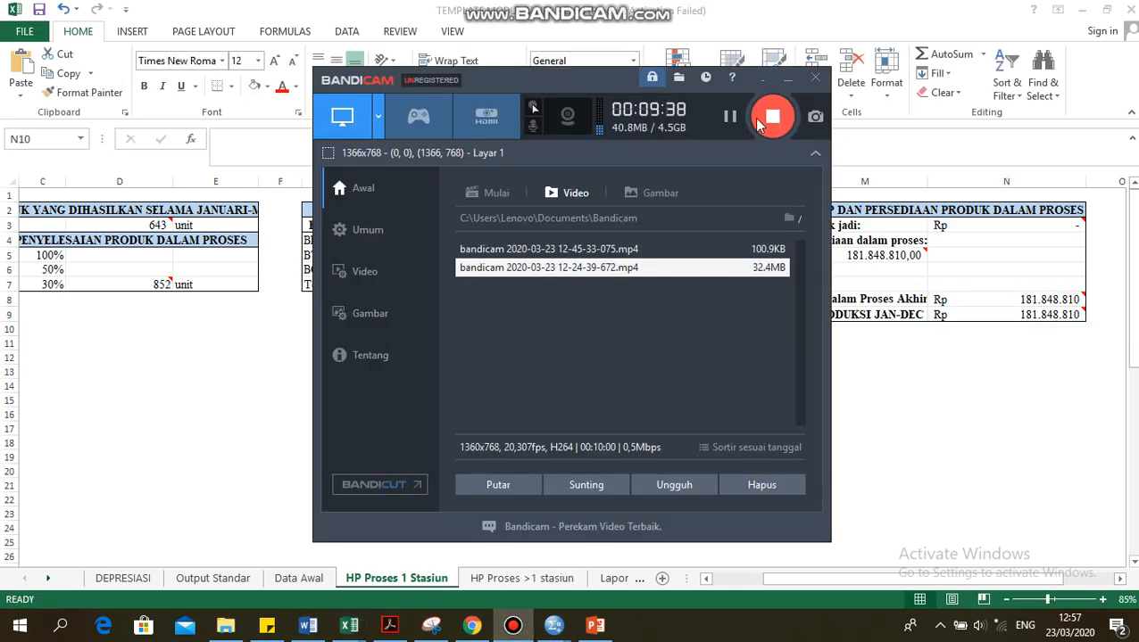